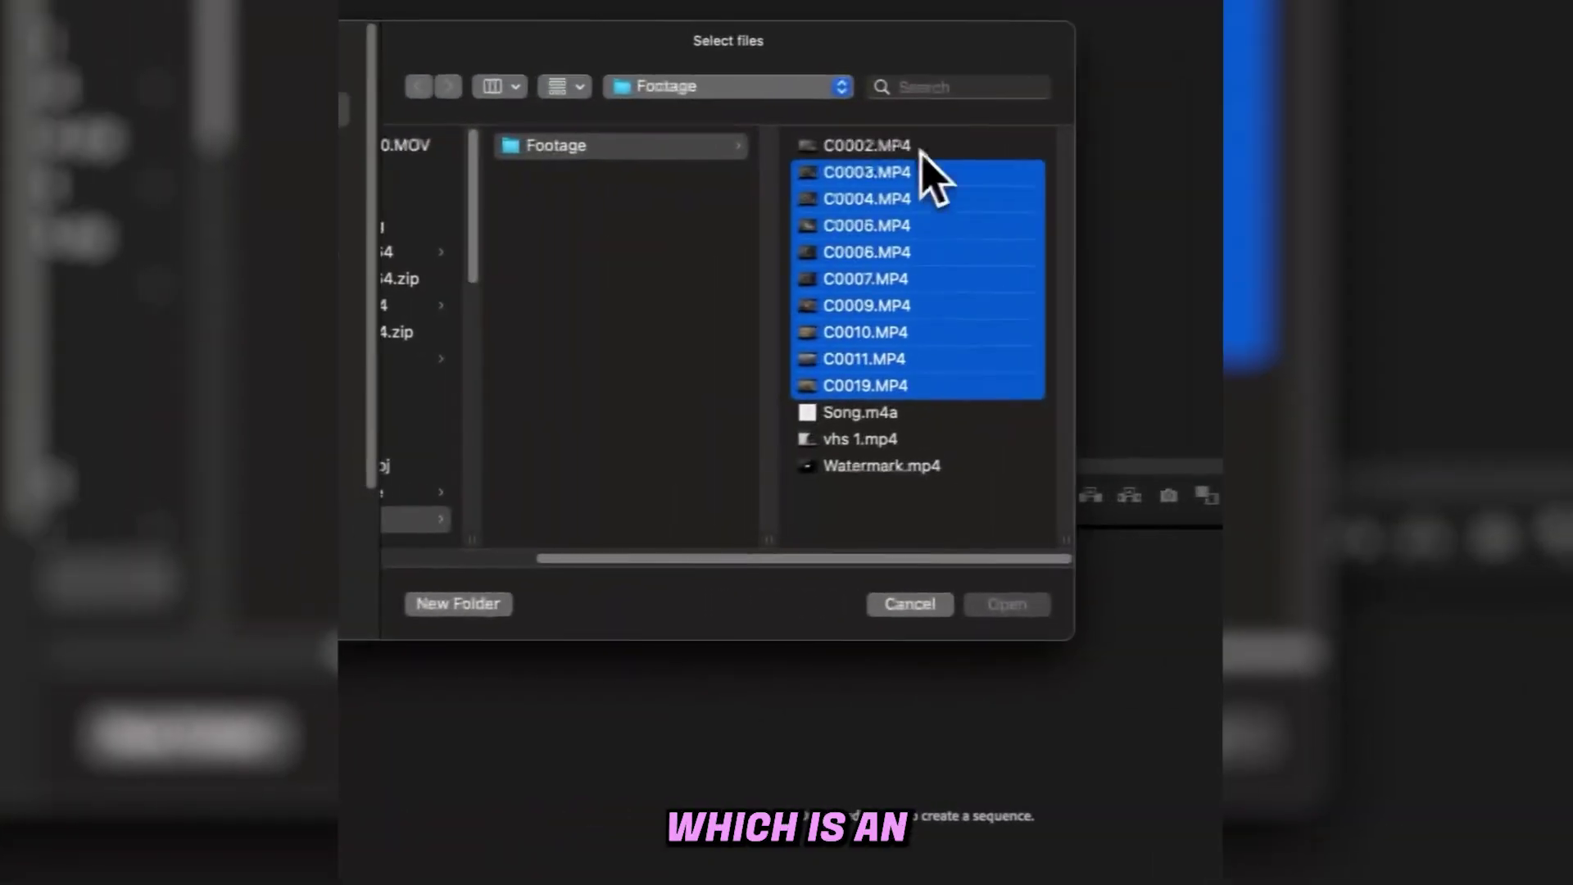
# Add C0002 to the chosen footage and import the ten clips into MVX.
pyautogui.keyDown('shift'); pyautogui.click(928, 146); pyautogui.keyUp('shift')
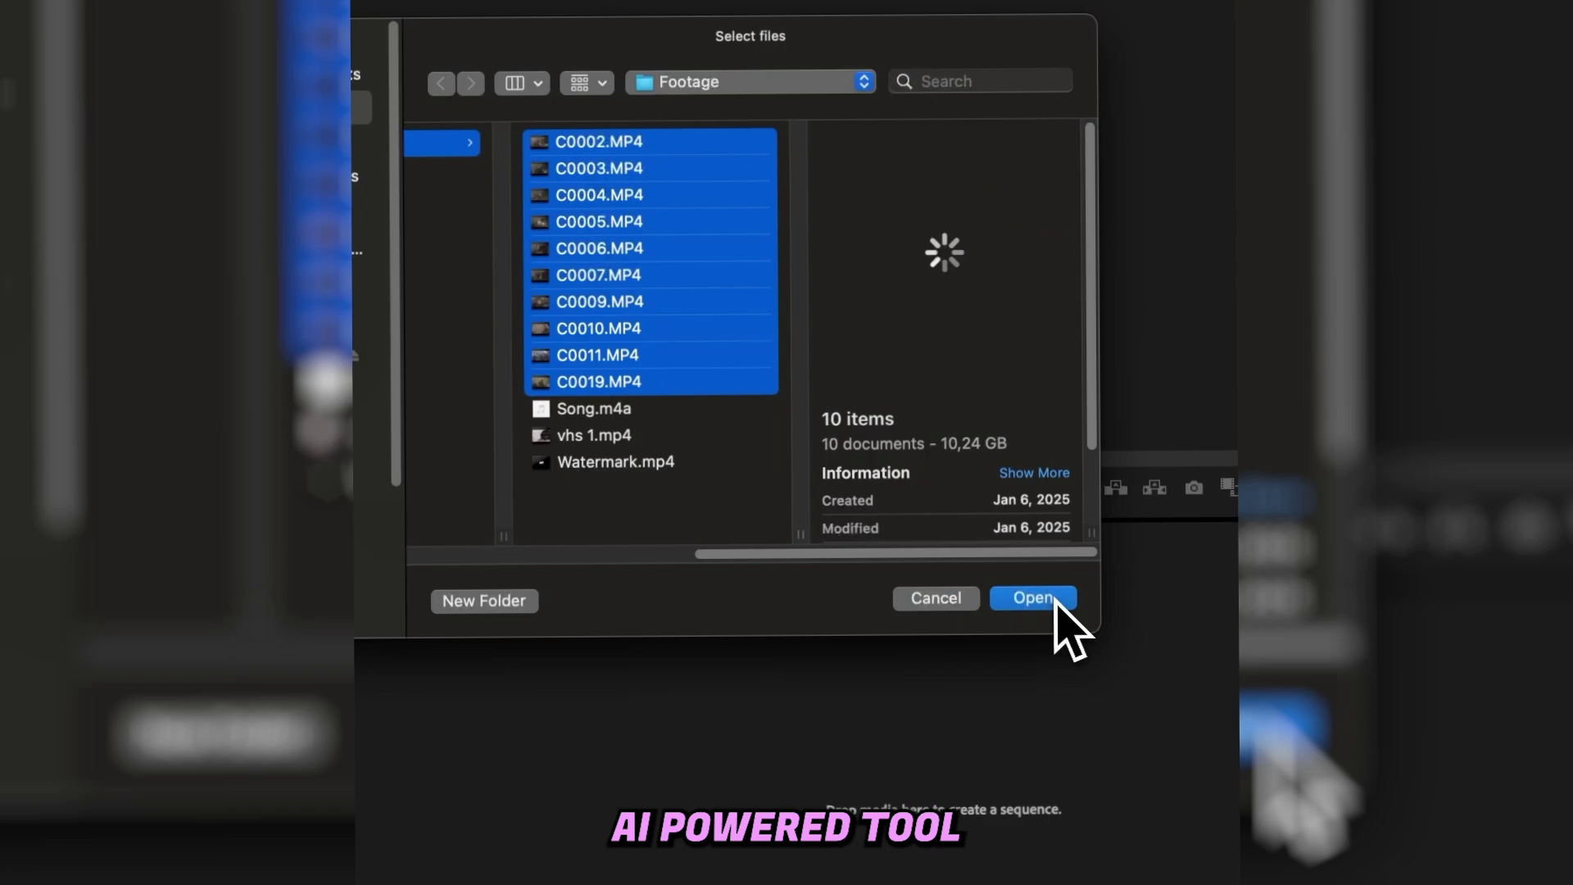
pyautogui.click(1048, 604)
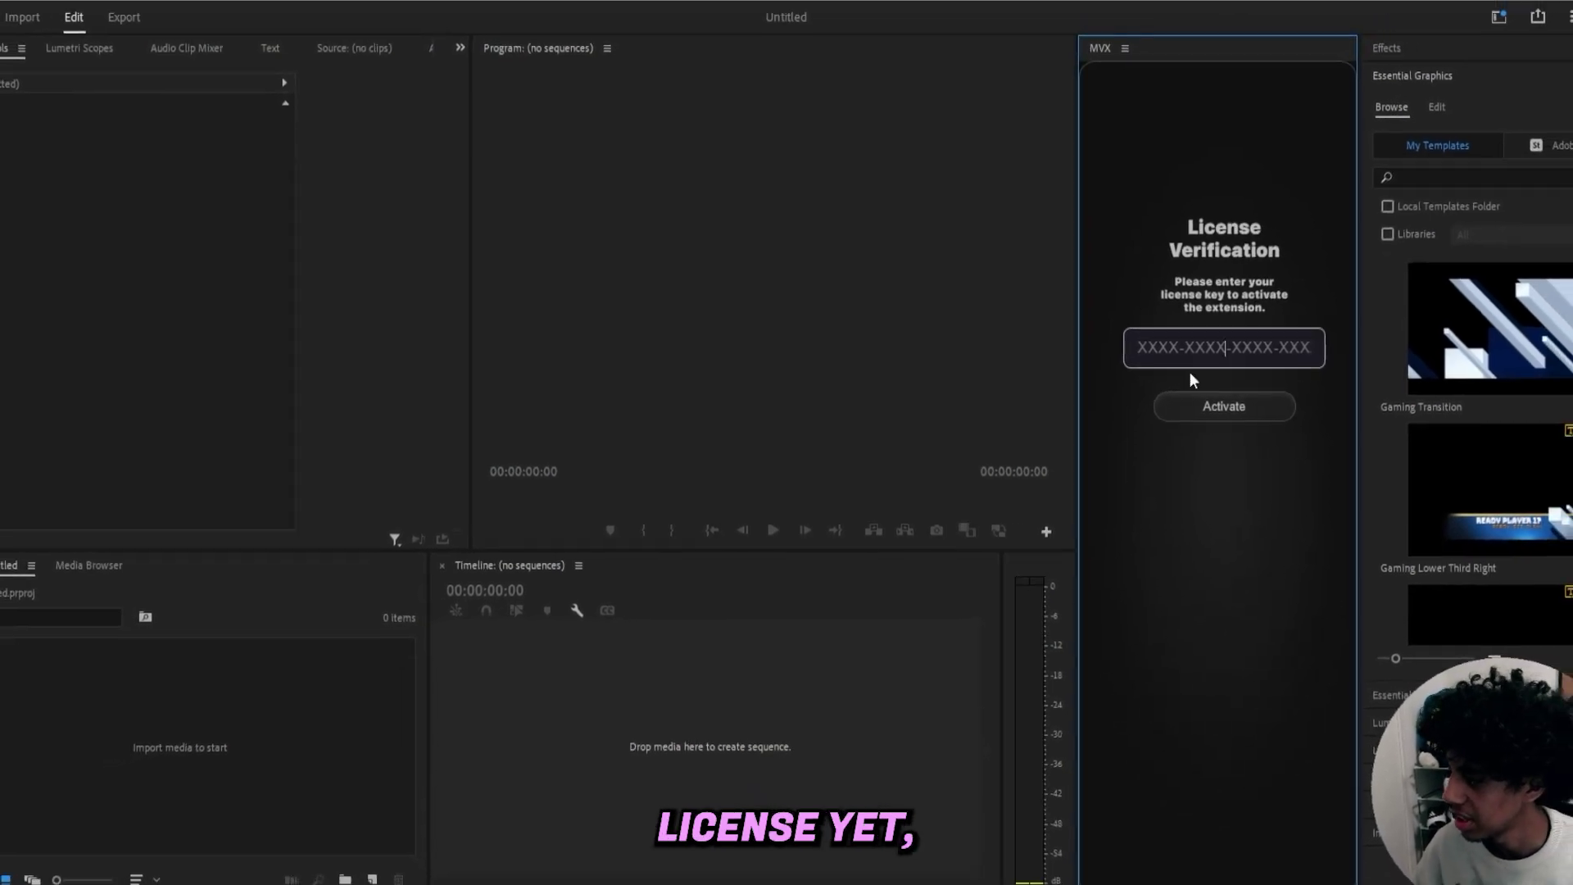
# Paste the licence key into MVX License Verification and activate the extension.
pyautogui.hotkey('ctrl', 'v')
pyautogui.click(1211, 410)
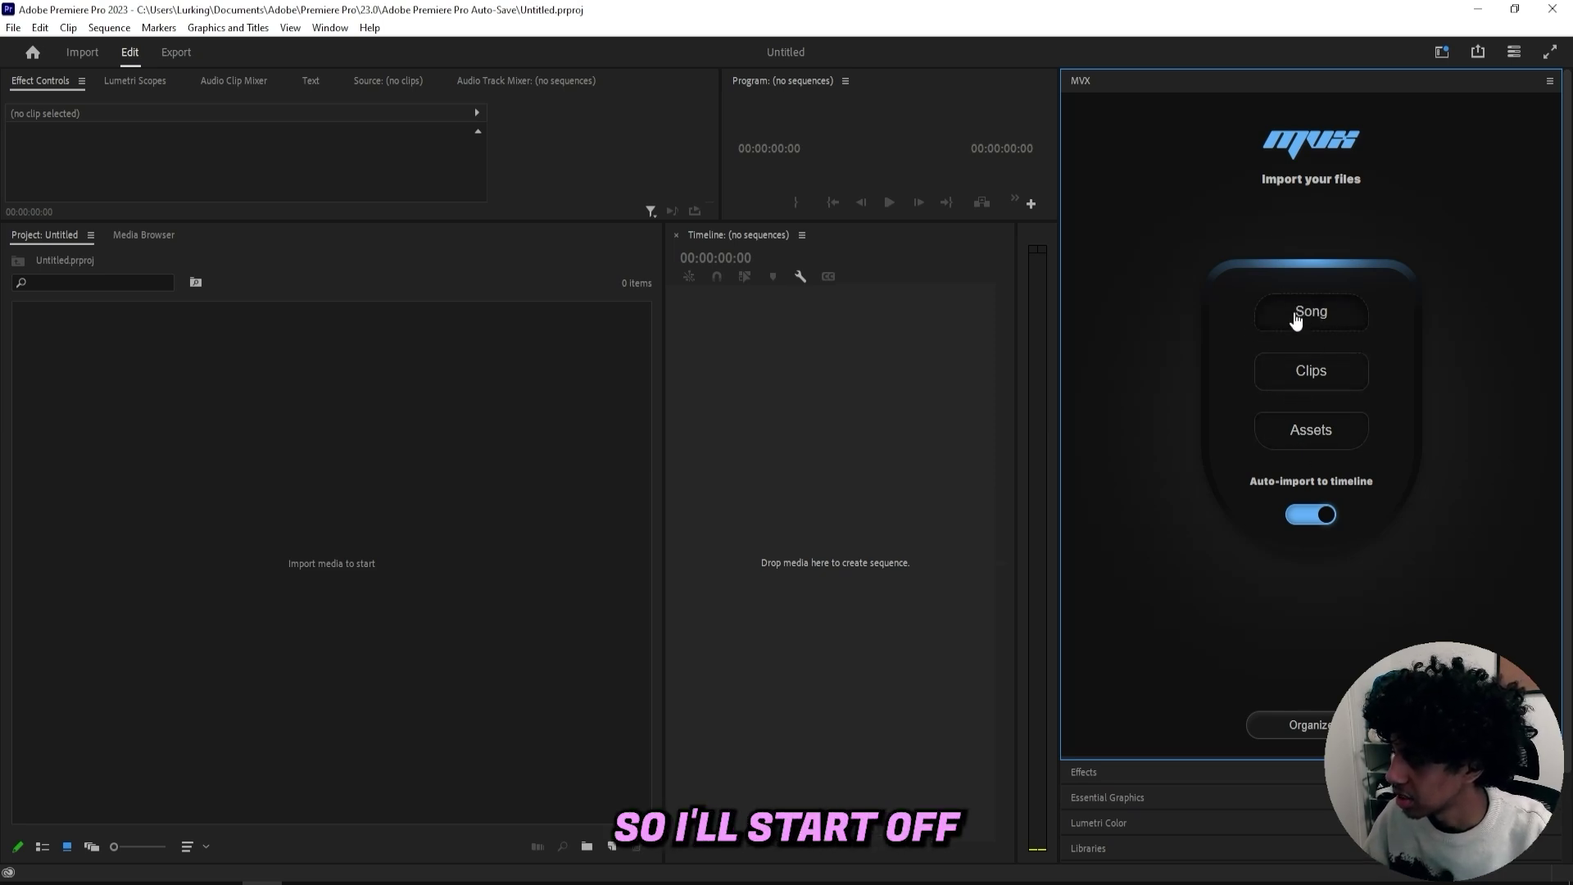
# Load the kanye krazy WAV file as the MVX song.
pyautogui.click(1311, 312)
pyautogui.click(360, 336)
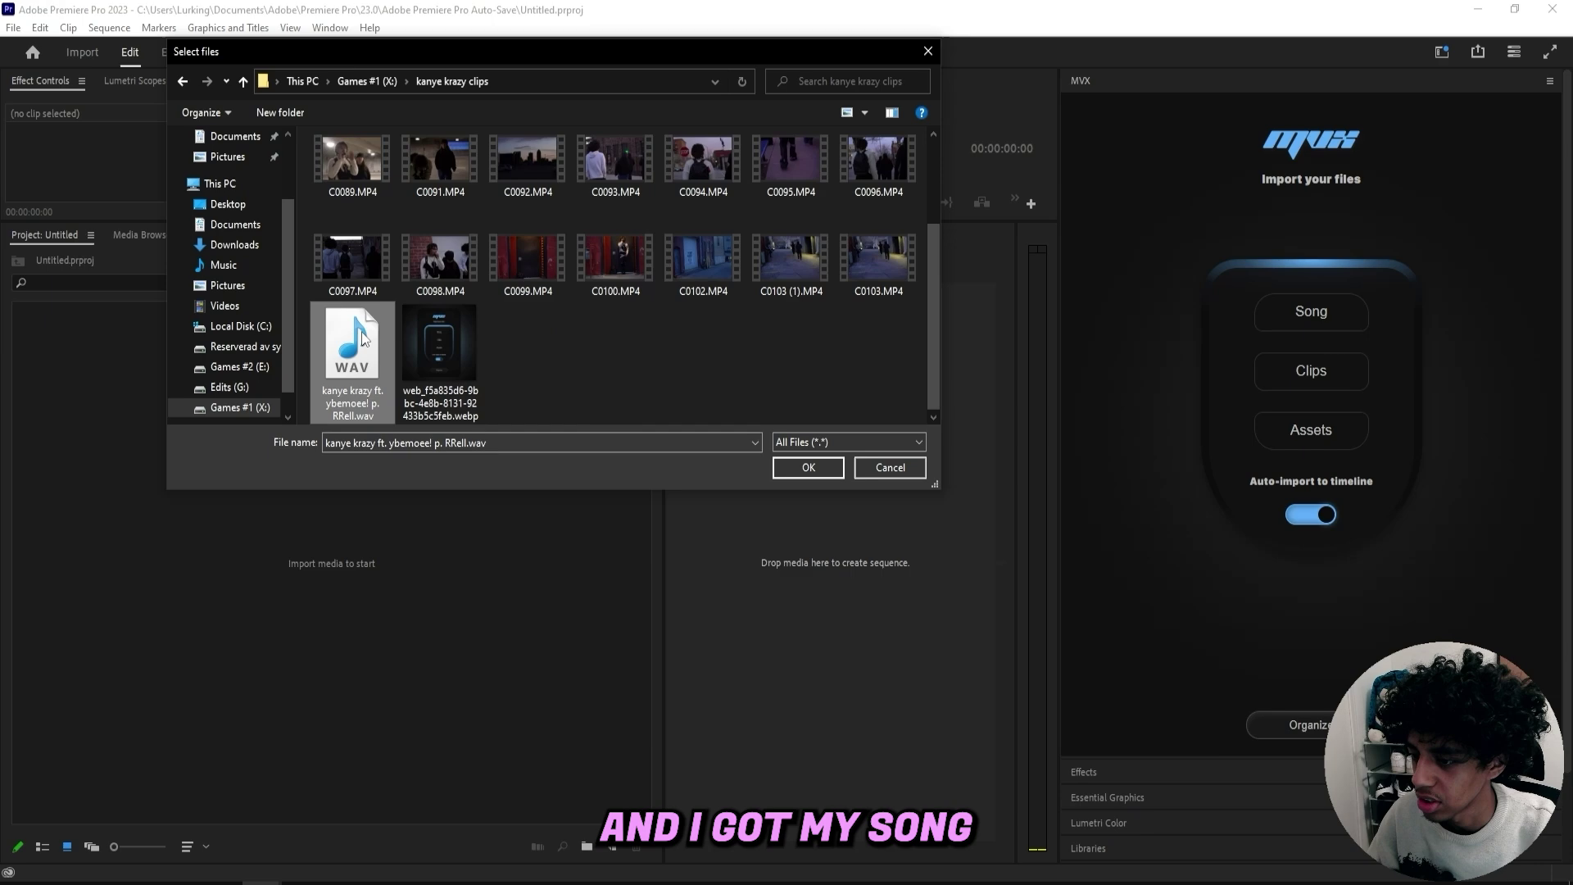
pyautogui.press('Return')
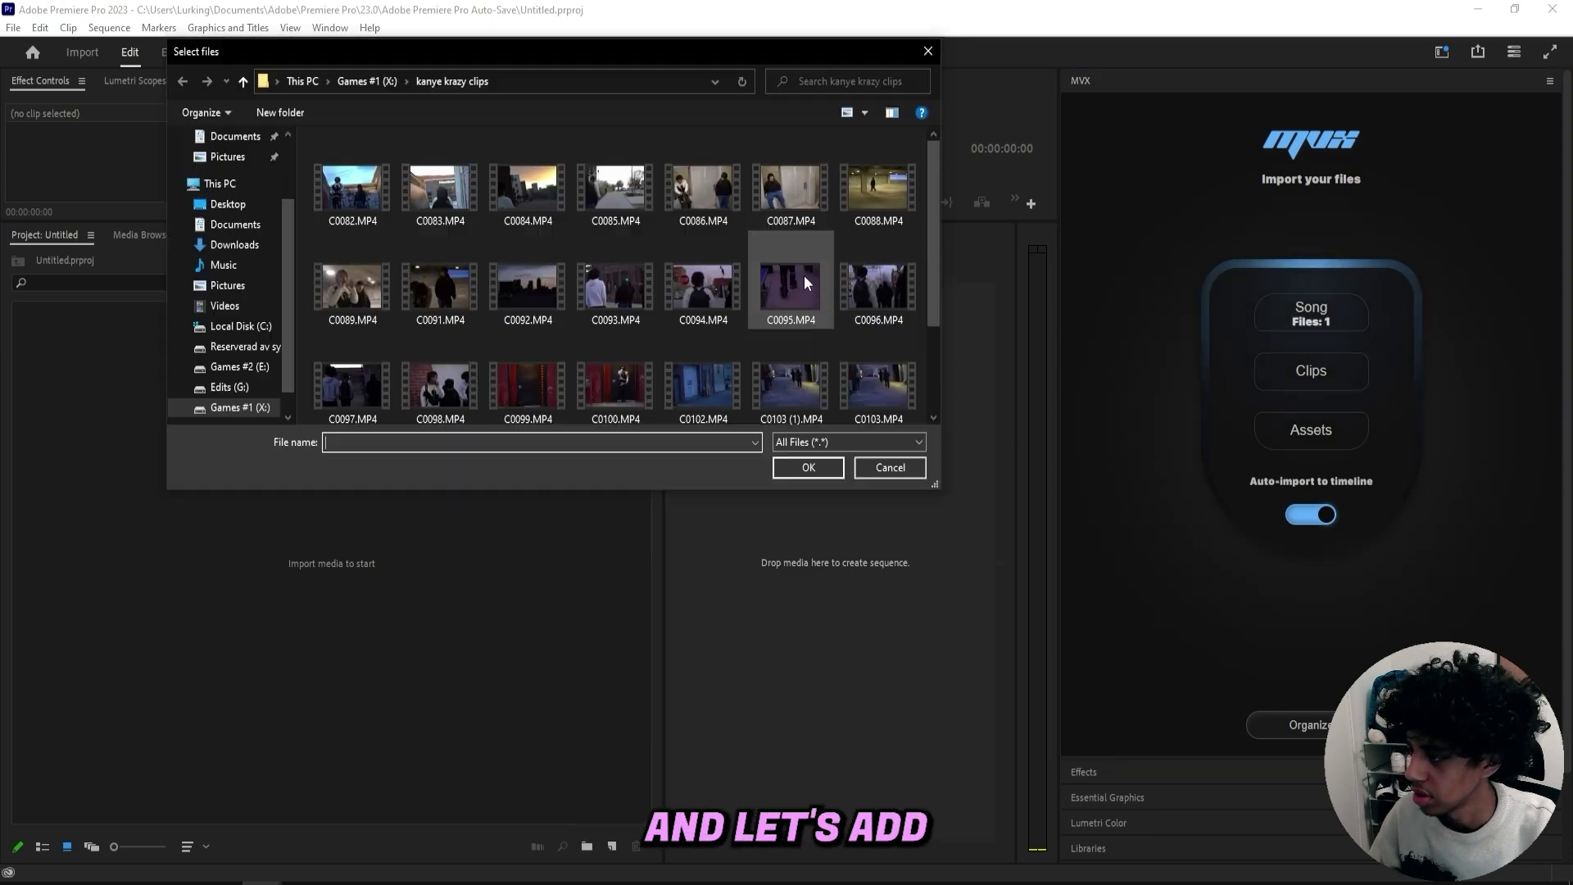
# Select the 20 clips C0082 through C0103 as MVX footage.
pyautogui.click(378, 169)
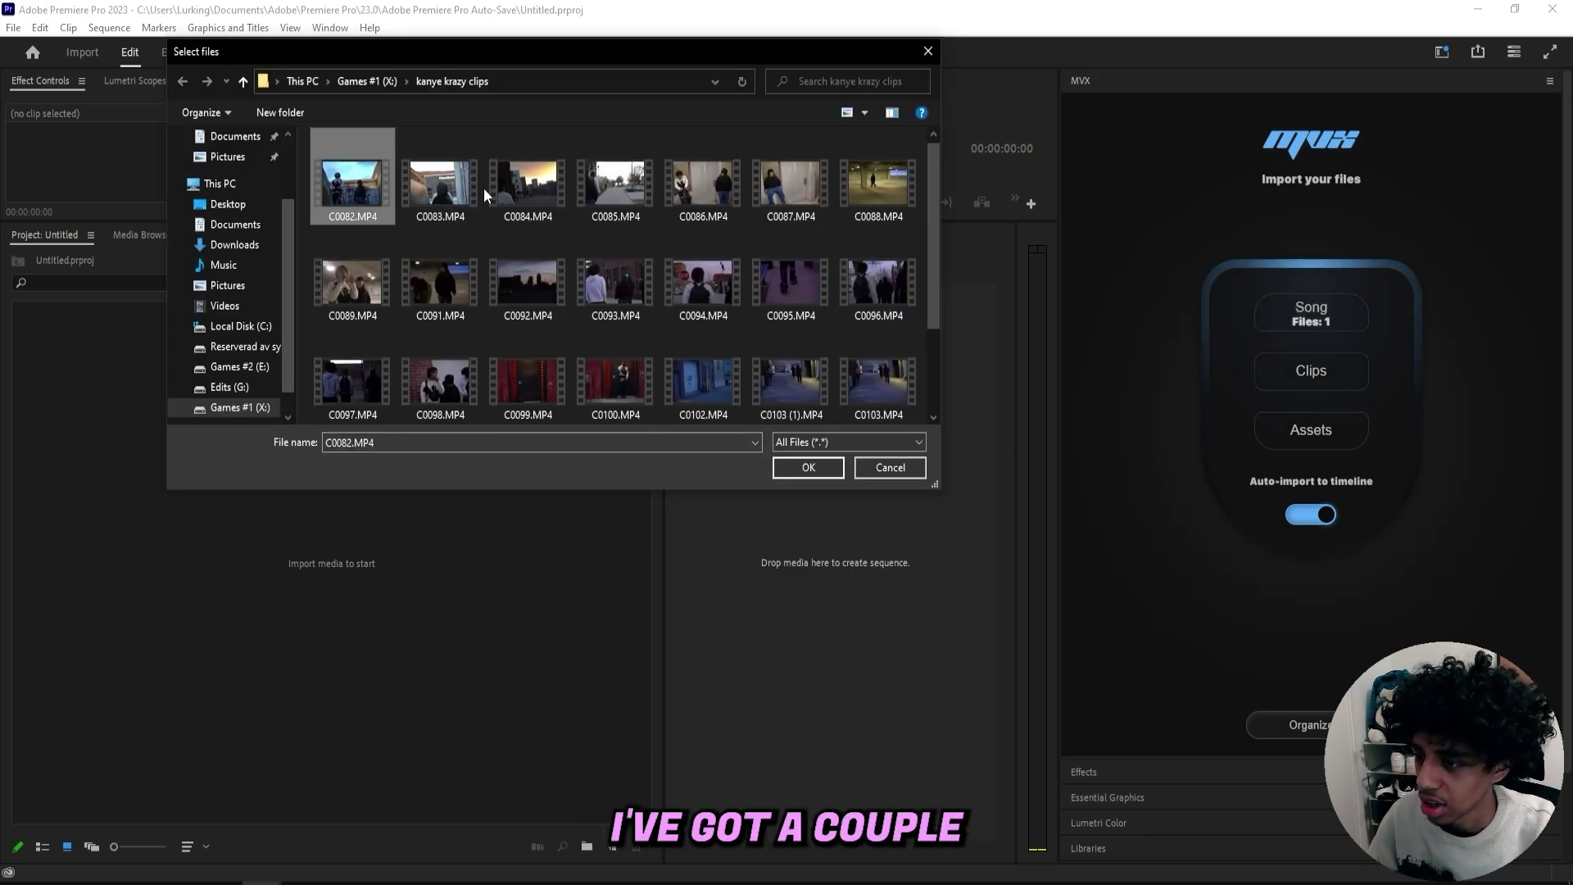
pyautogui.scroll(-2, 518, 204)
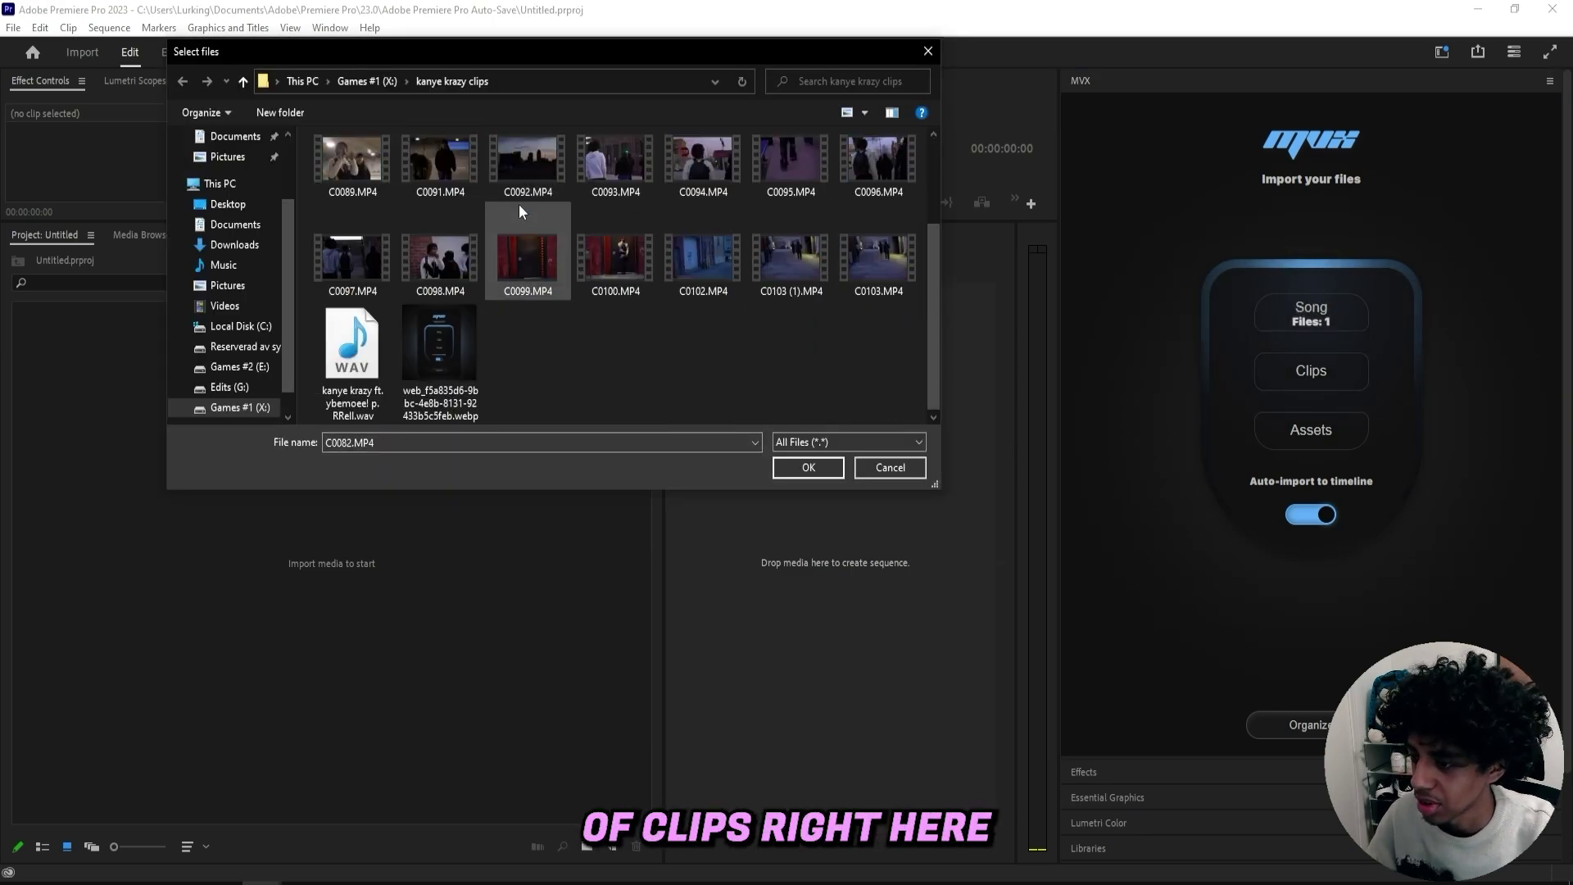
pyautogui.keyDown('shift'); pyautogui.click(860, 261); pyautogui.keyUp('shift')
pyautogui.click(808, 467)
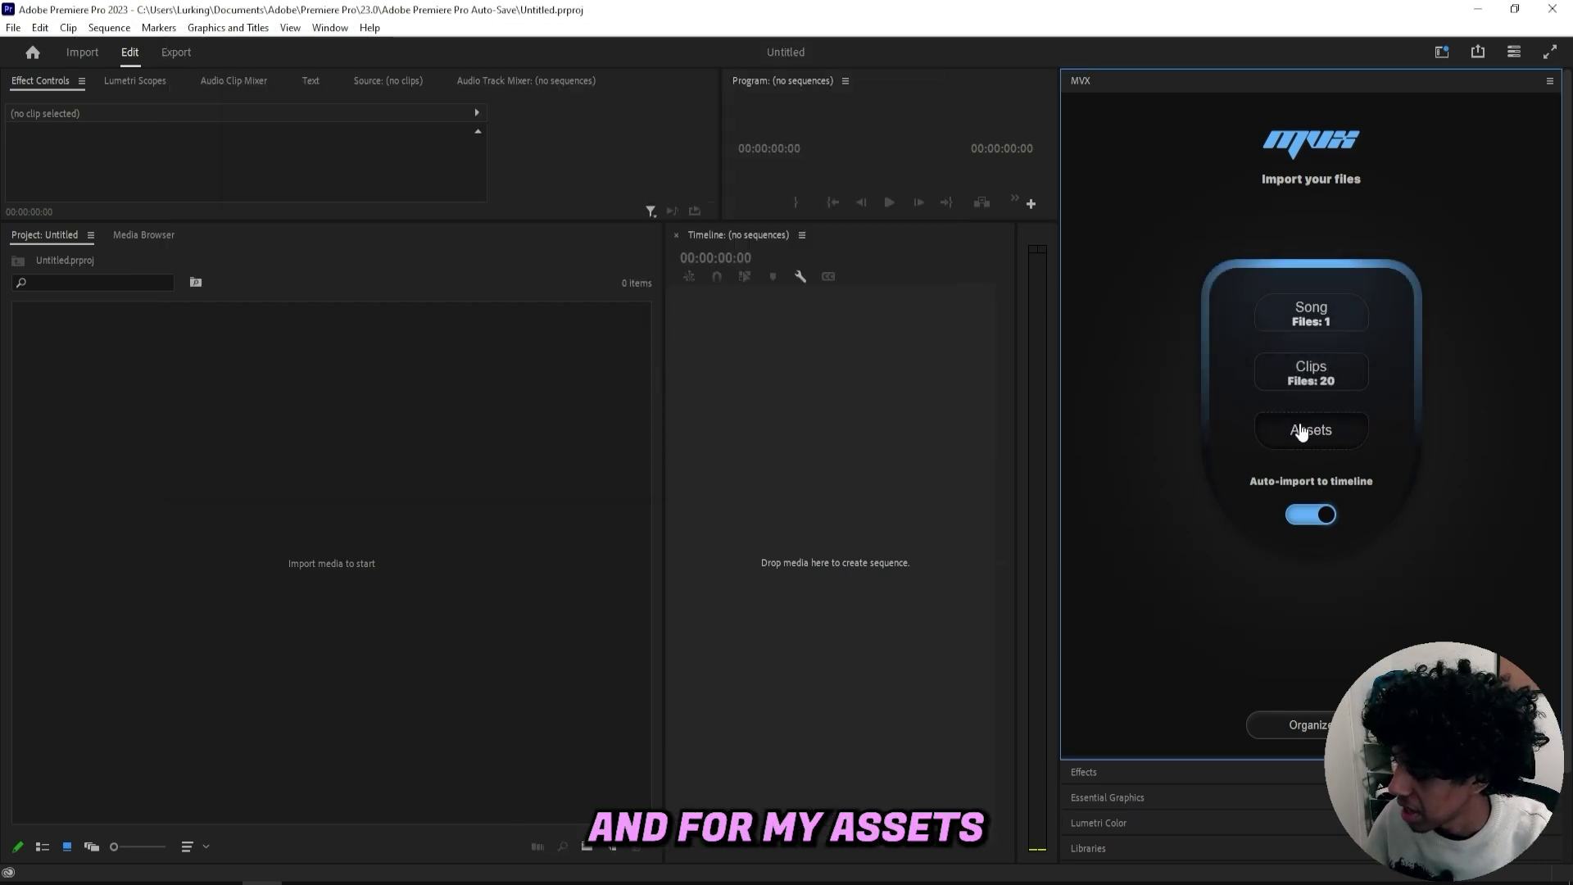
# Add three light-streak overlays from the Downloads folder on drive X: as assets.
pyautogui.click(1301, 432)
pyautogui.click(366, 82)
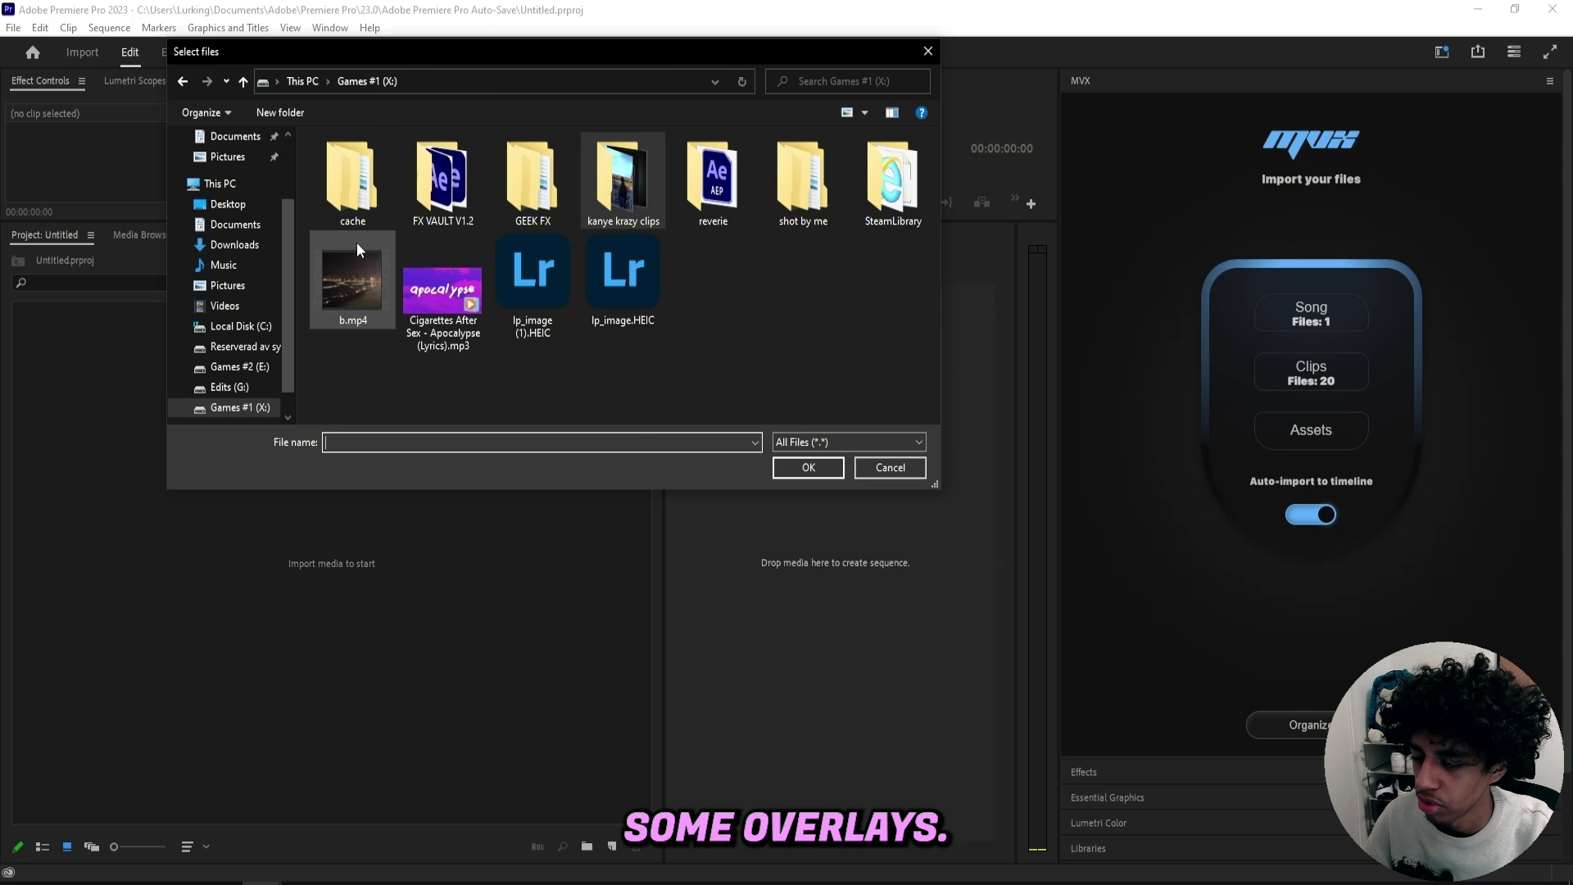
pyautogui.click(234, 244)
pyautogui.click(377, 284)
pyautogui.keyDown('shift'); pyautogui.click(390, 249); pyautogui.keyUp('shift')
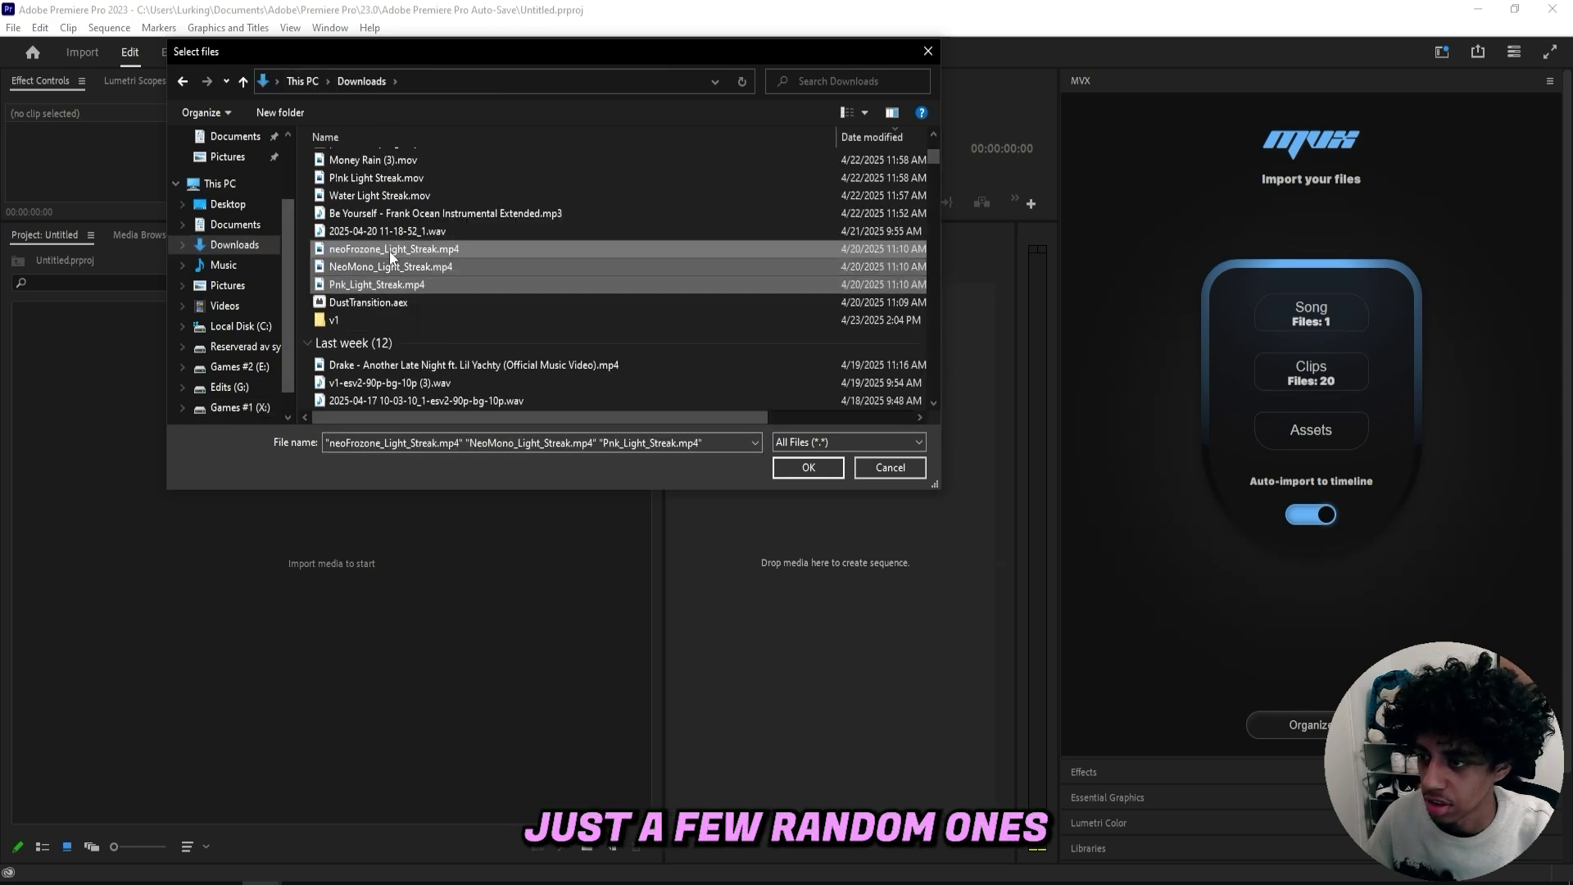
# Keep auto-import to timeline on and have MVX organize the files and analyze the audio.
pyautogui.keyDown('ctrl'); pyautogui.click(385, 190); pyautogui.keyUp('ctrl')
pyautogui.press('Return')
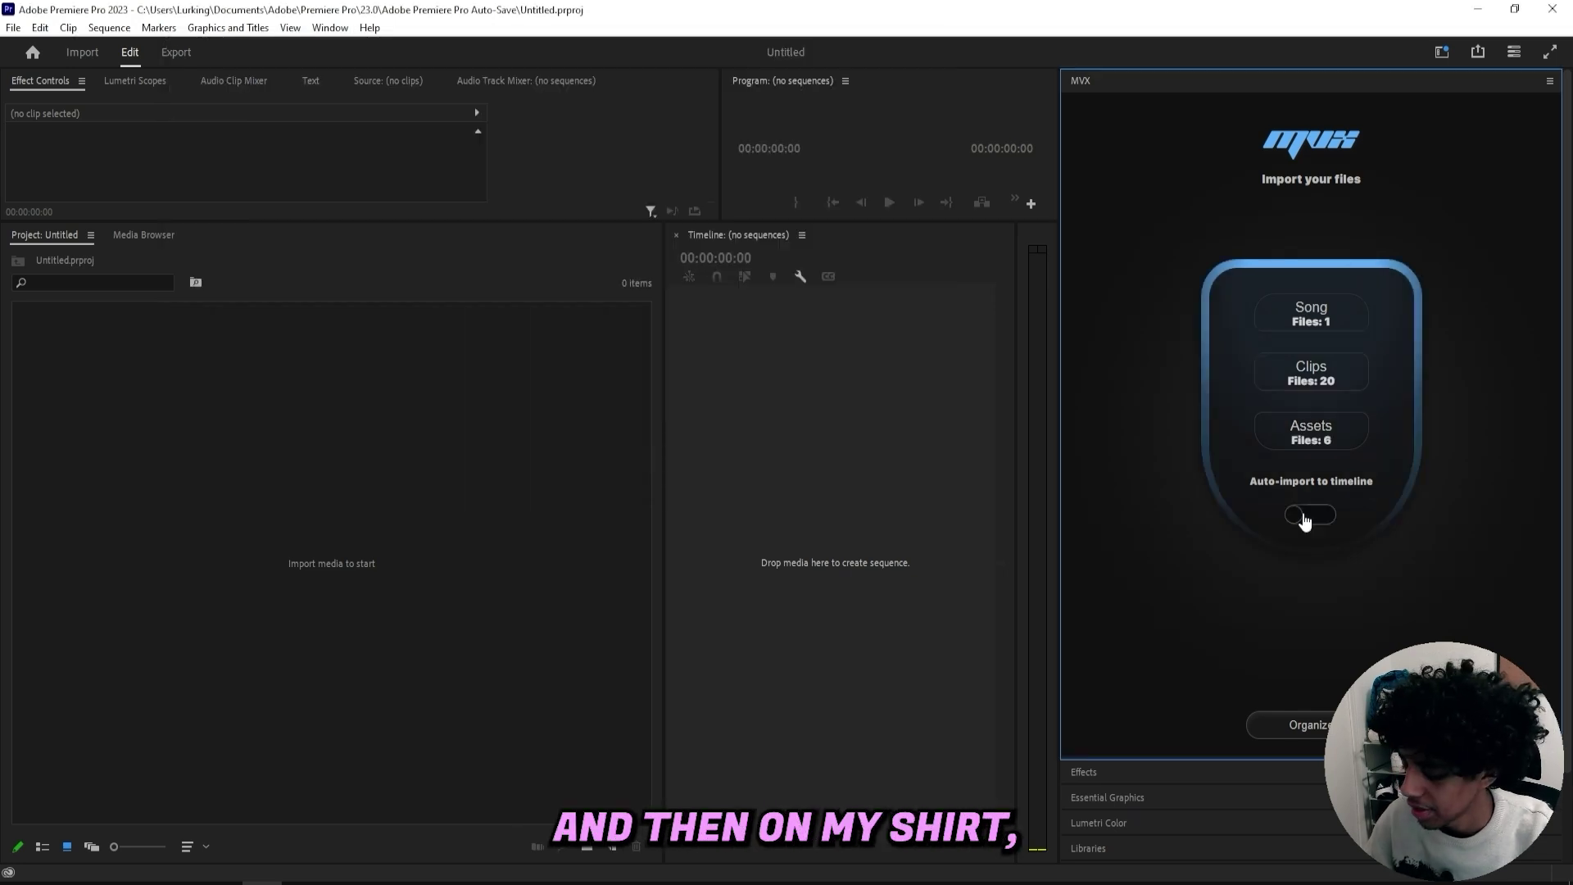
pyautogui.click(1304, 516)
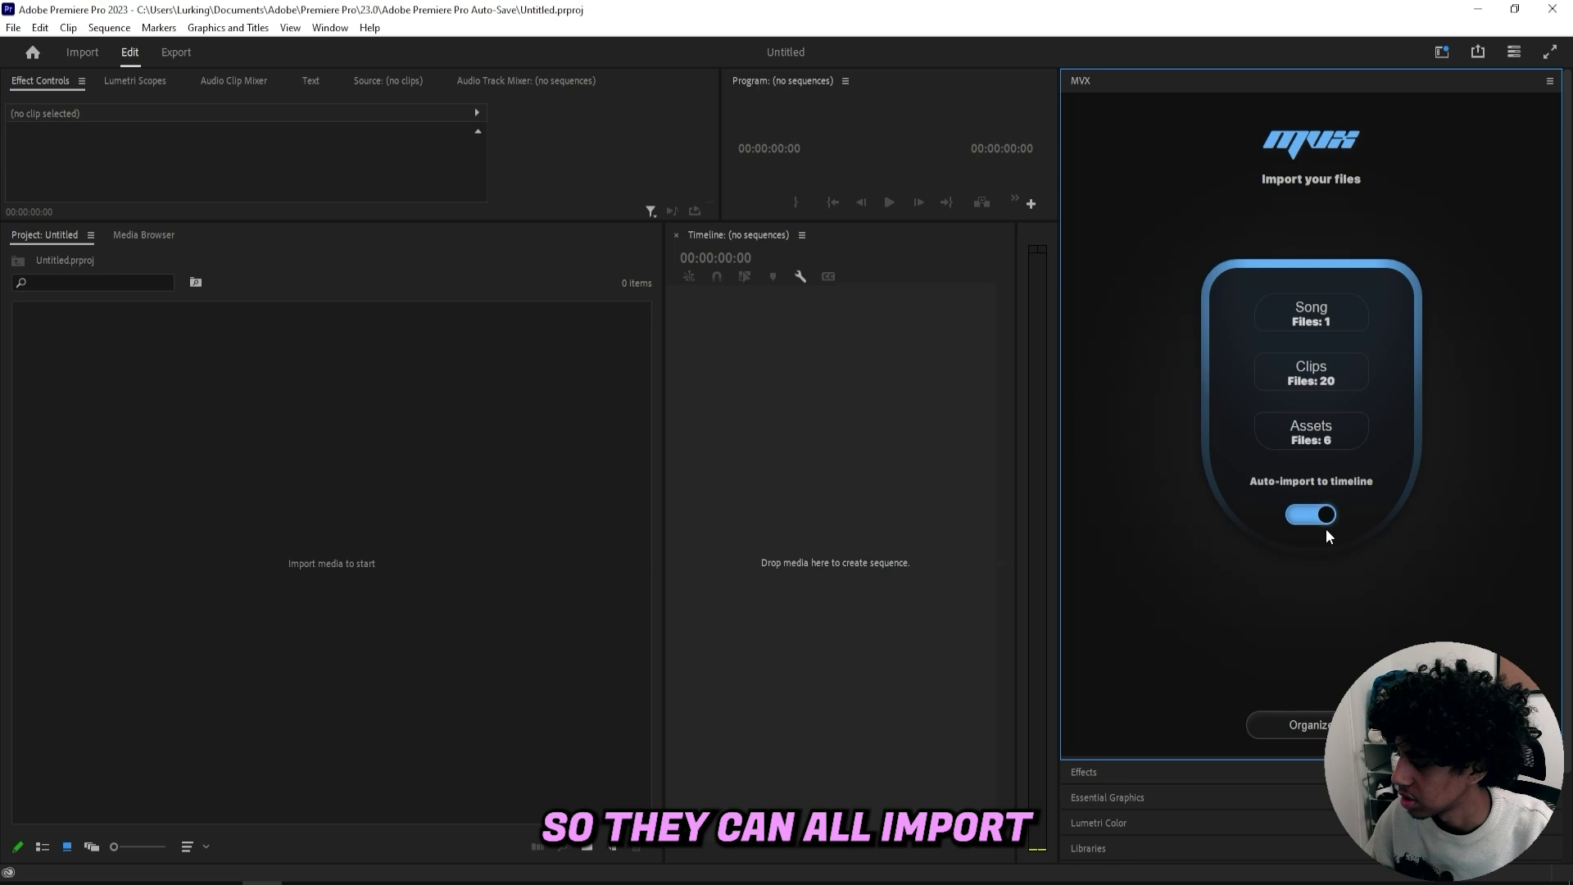
pyautogui.click(1304, 722)
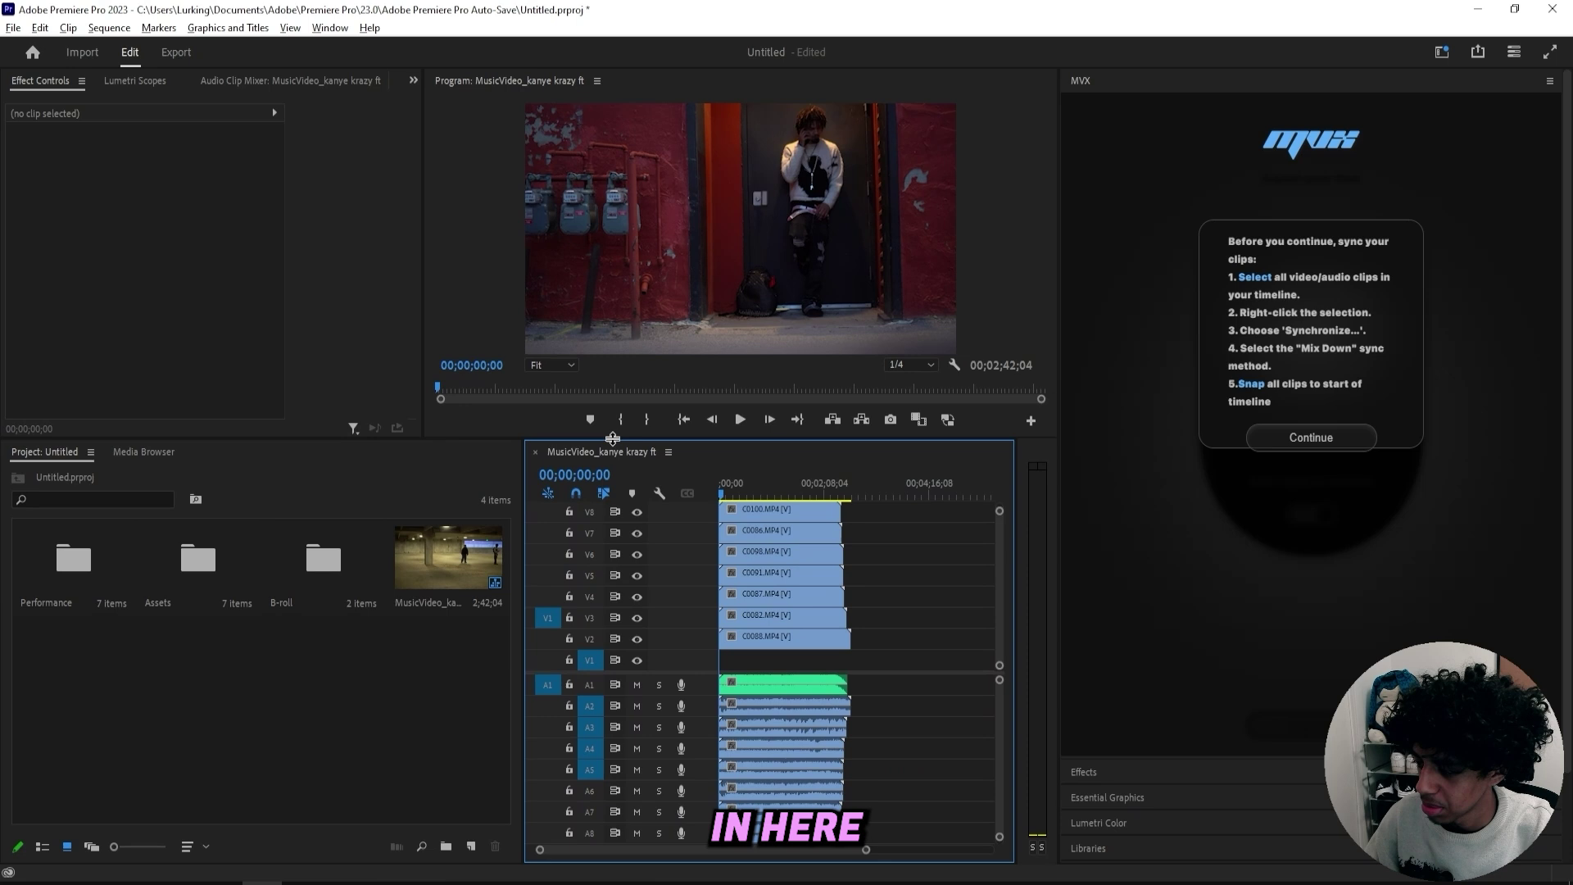
# Browse the B-roll, Assets and Performance bins in the Project panel.
pyautogui.doubleClick(315, 557)
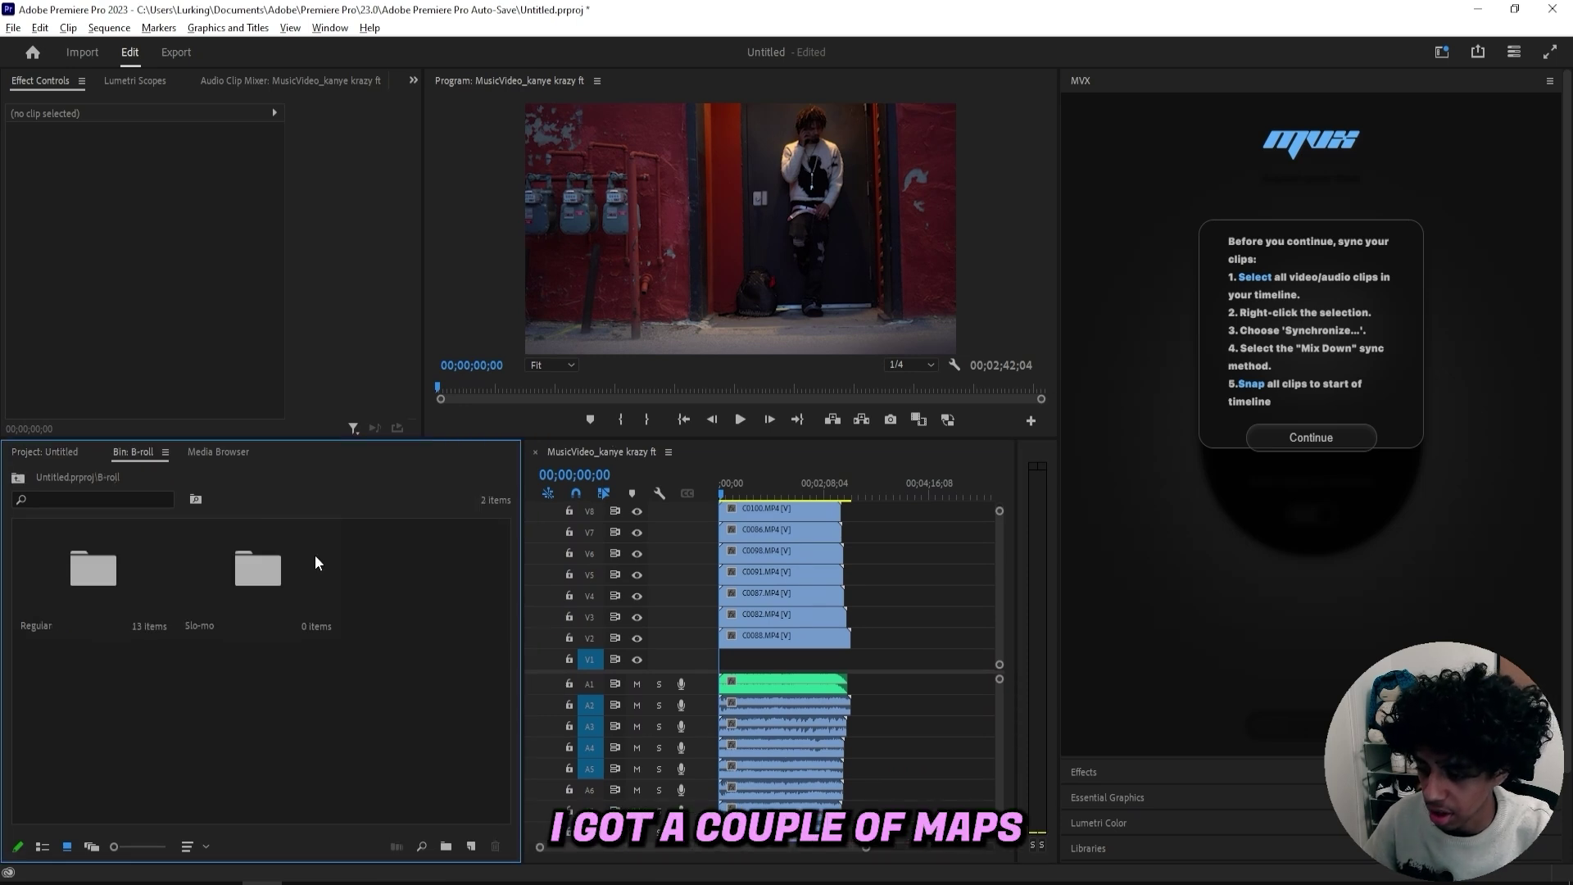
pyautogui.click(72, 452)
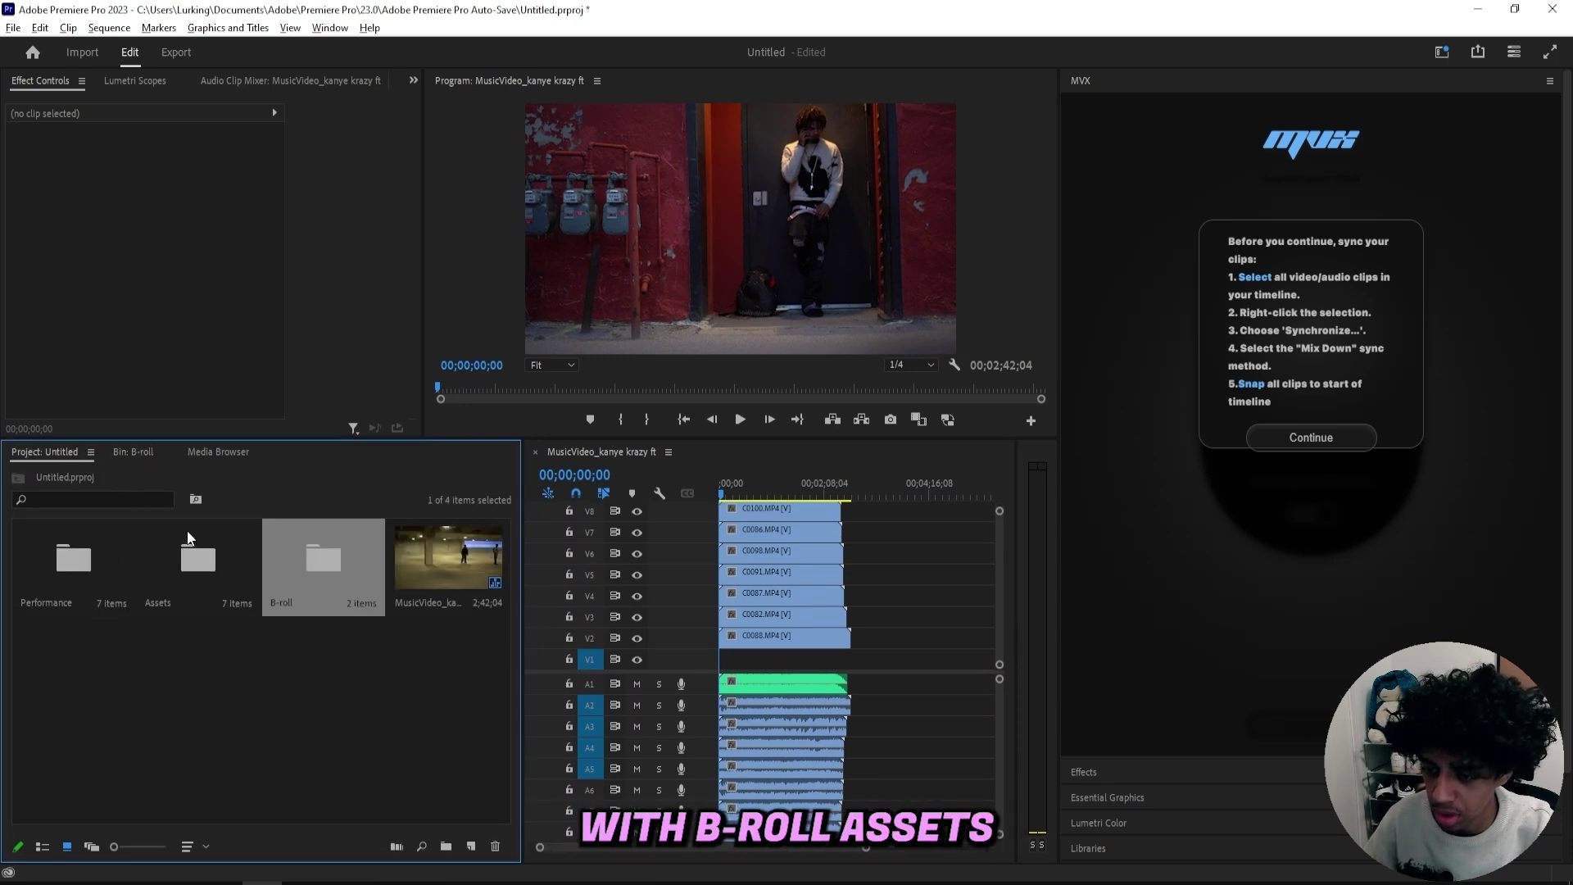
pyautogui.doubleClick(187, 539)
pyautogui.click(66, 456)
pyautogui.doubleClick(72, 547)
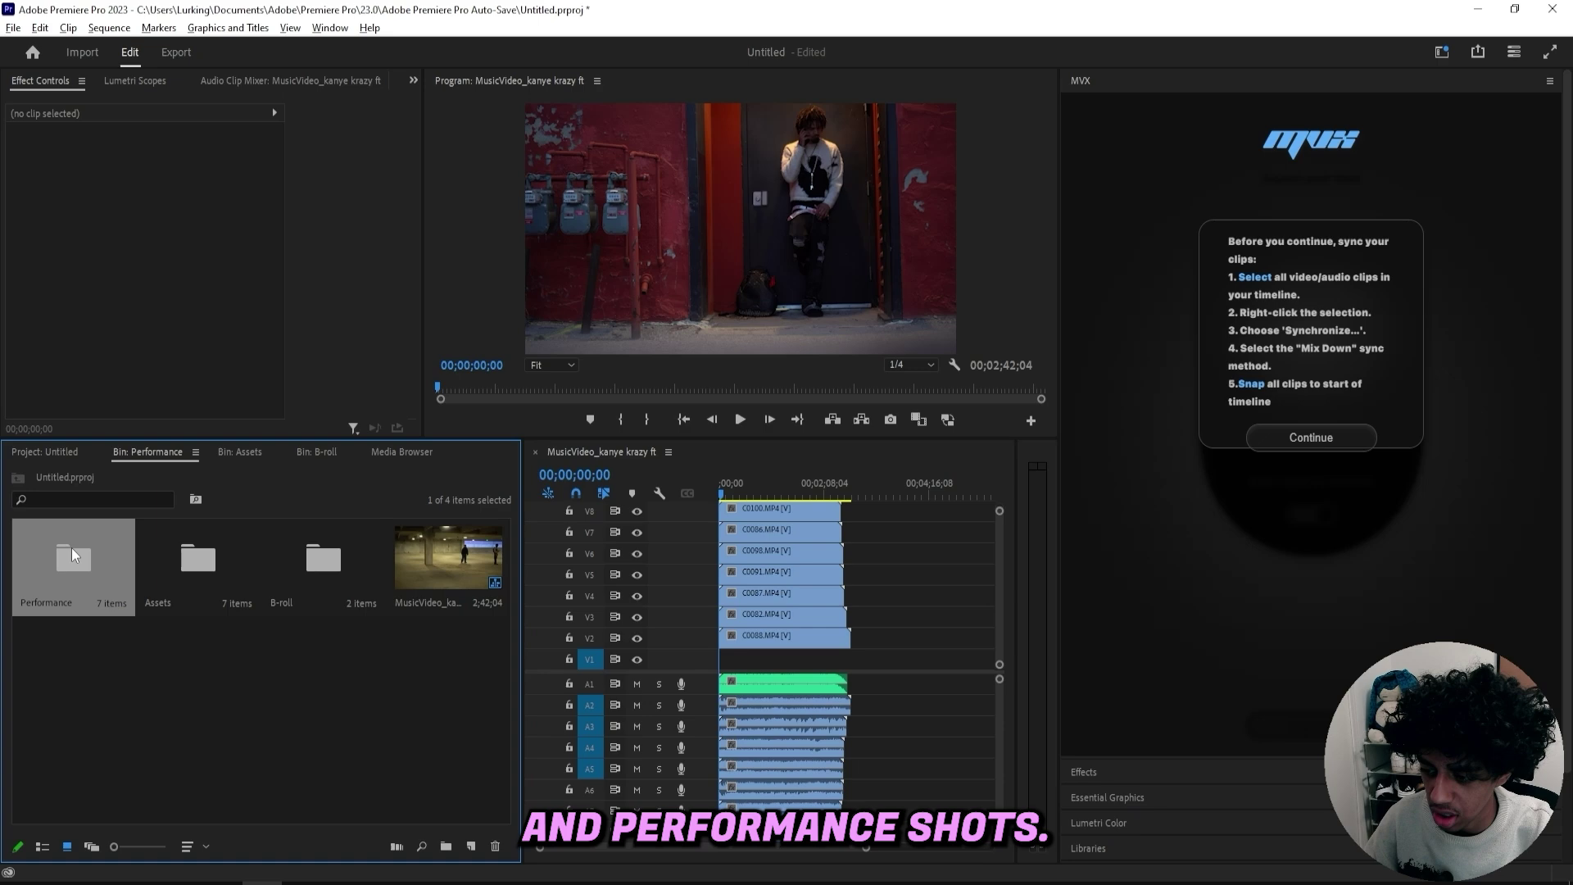
pyautogui.click(67, 451)
# Check the kanye krazy song in Assets, then open the B-roll bin's Regular clips.
pyautogui.doubleClick(198, 557)
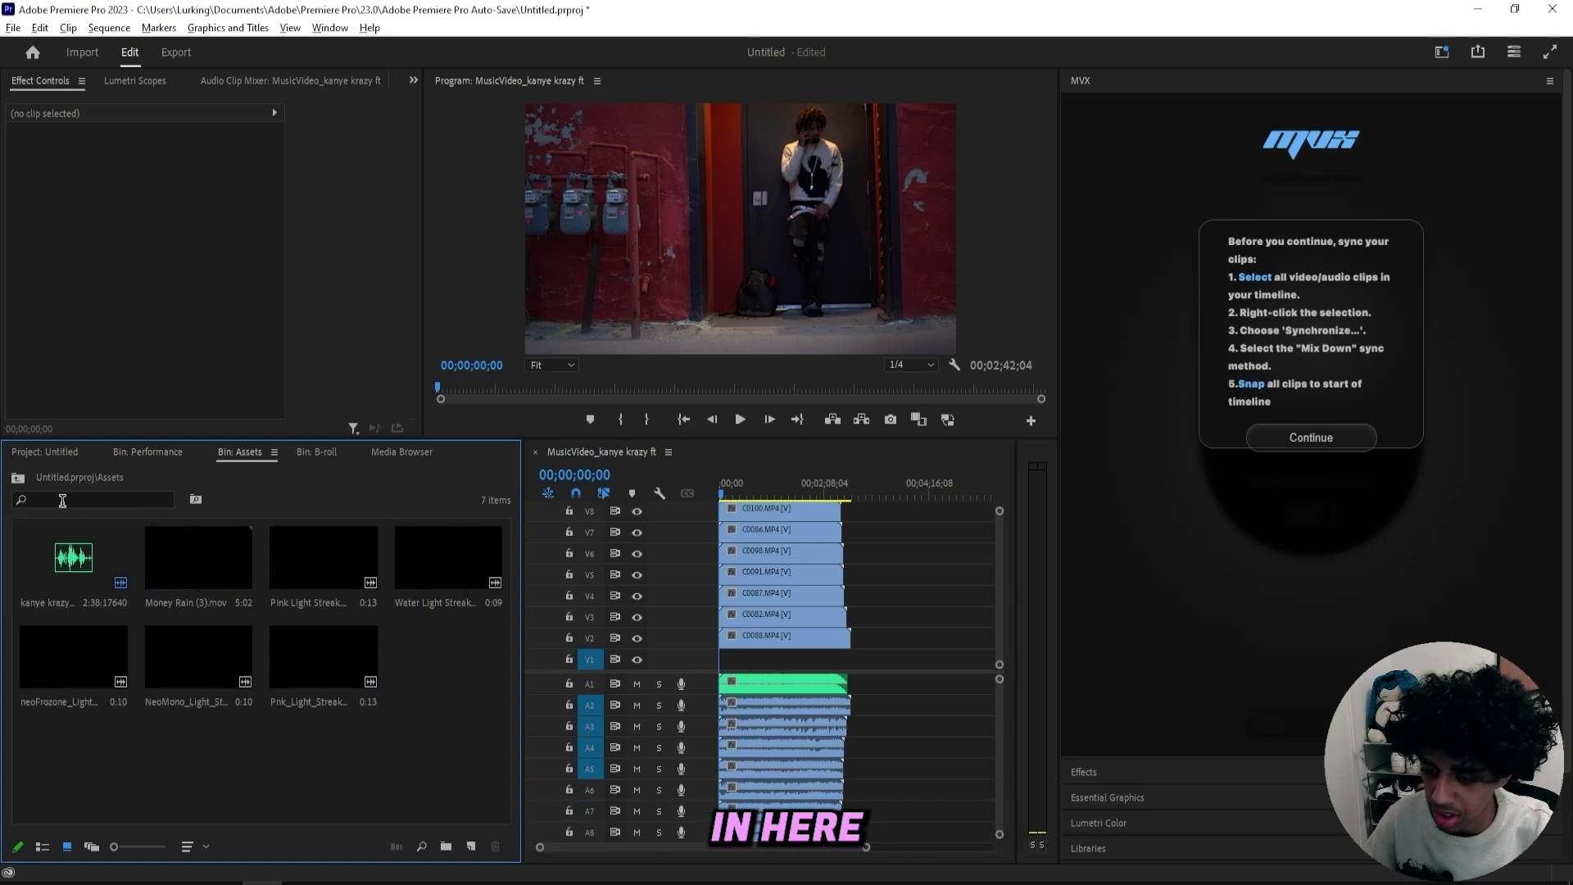
pyautogui.click(85, 563)
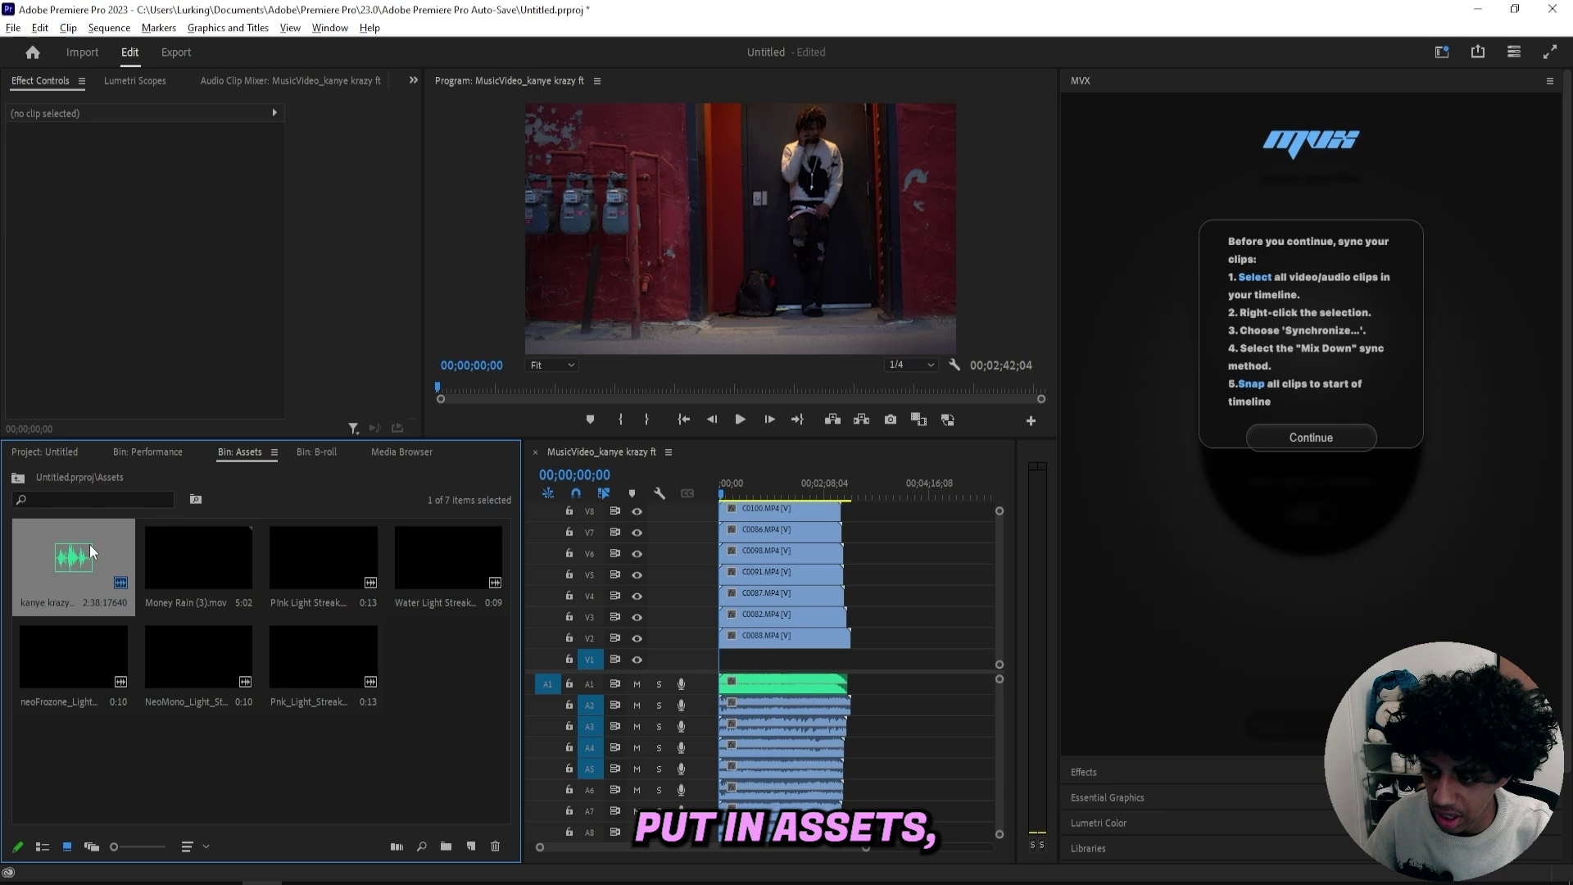
pyautogui.click(57, 450)
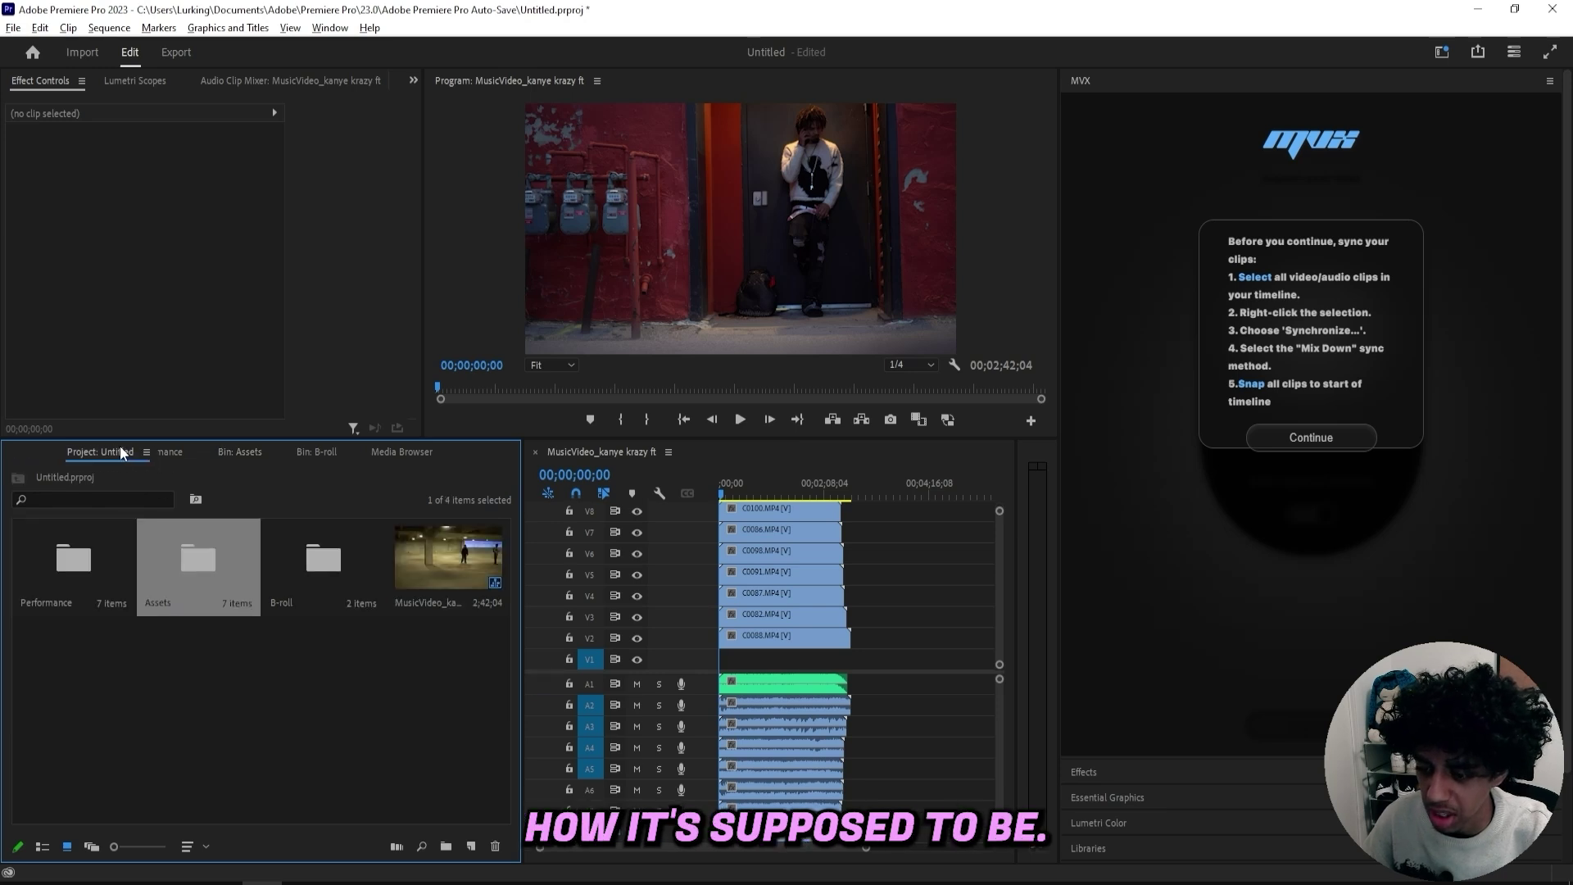
pyautogui.doubleClick(321, 547)
pyautogui.doubleClick(33, 544)
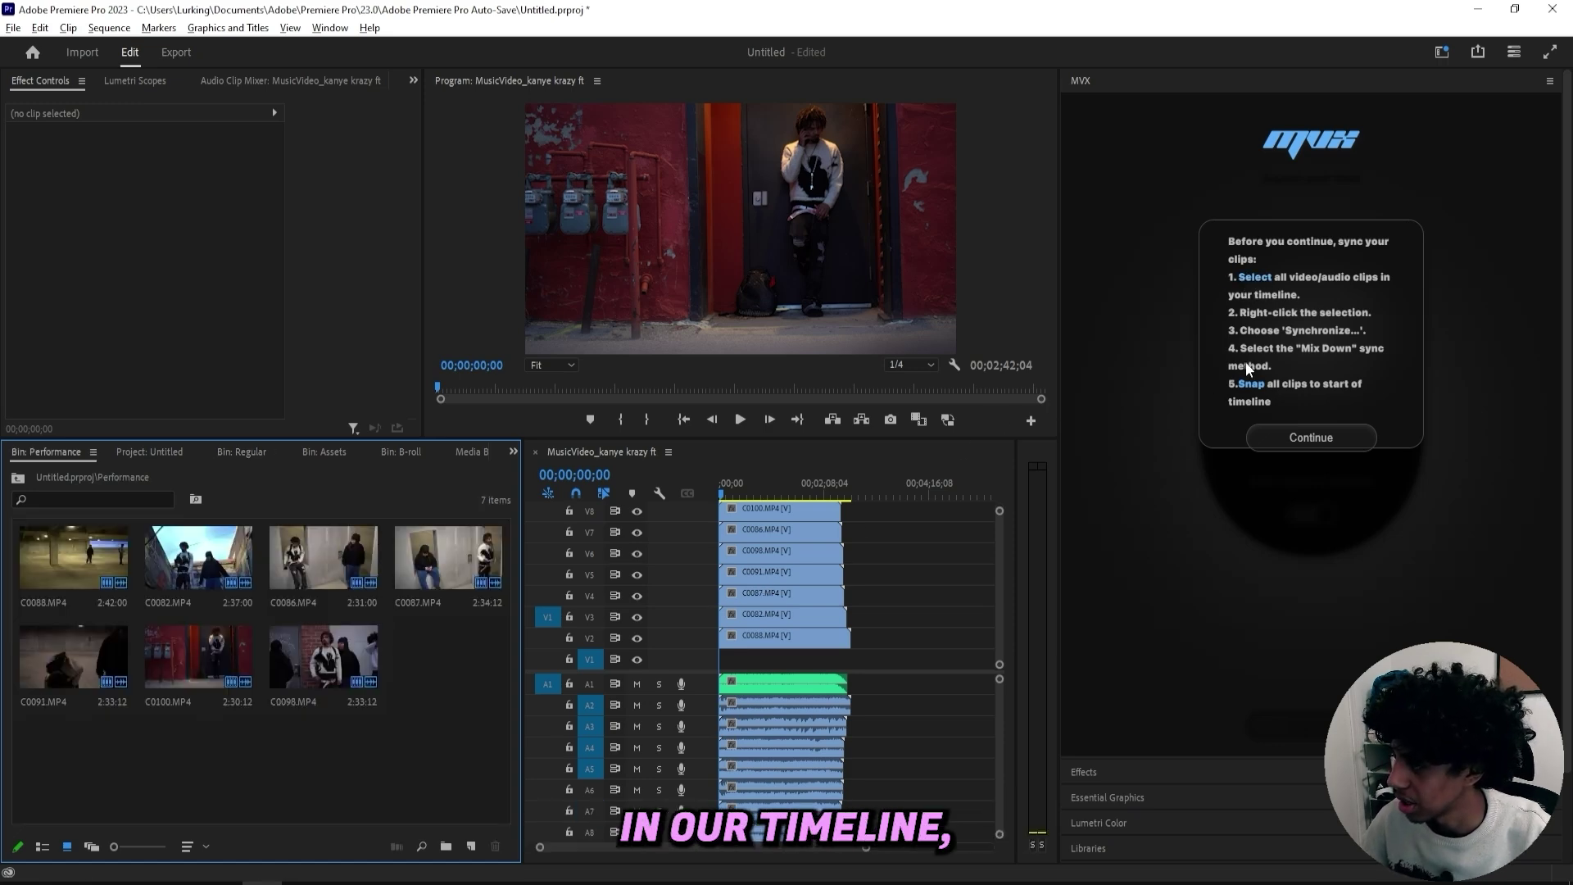
# Synchronize all timeline clips on the Mix Down audio channel and let audio processing run.
pyautogui.click(1264, 282)
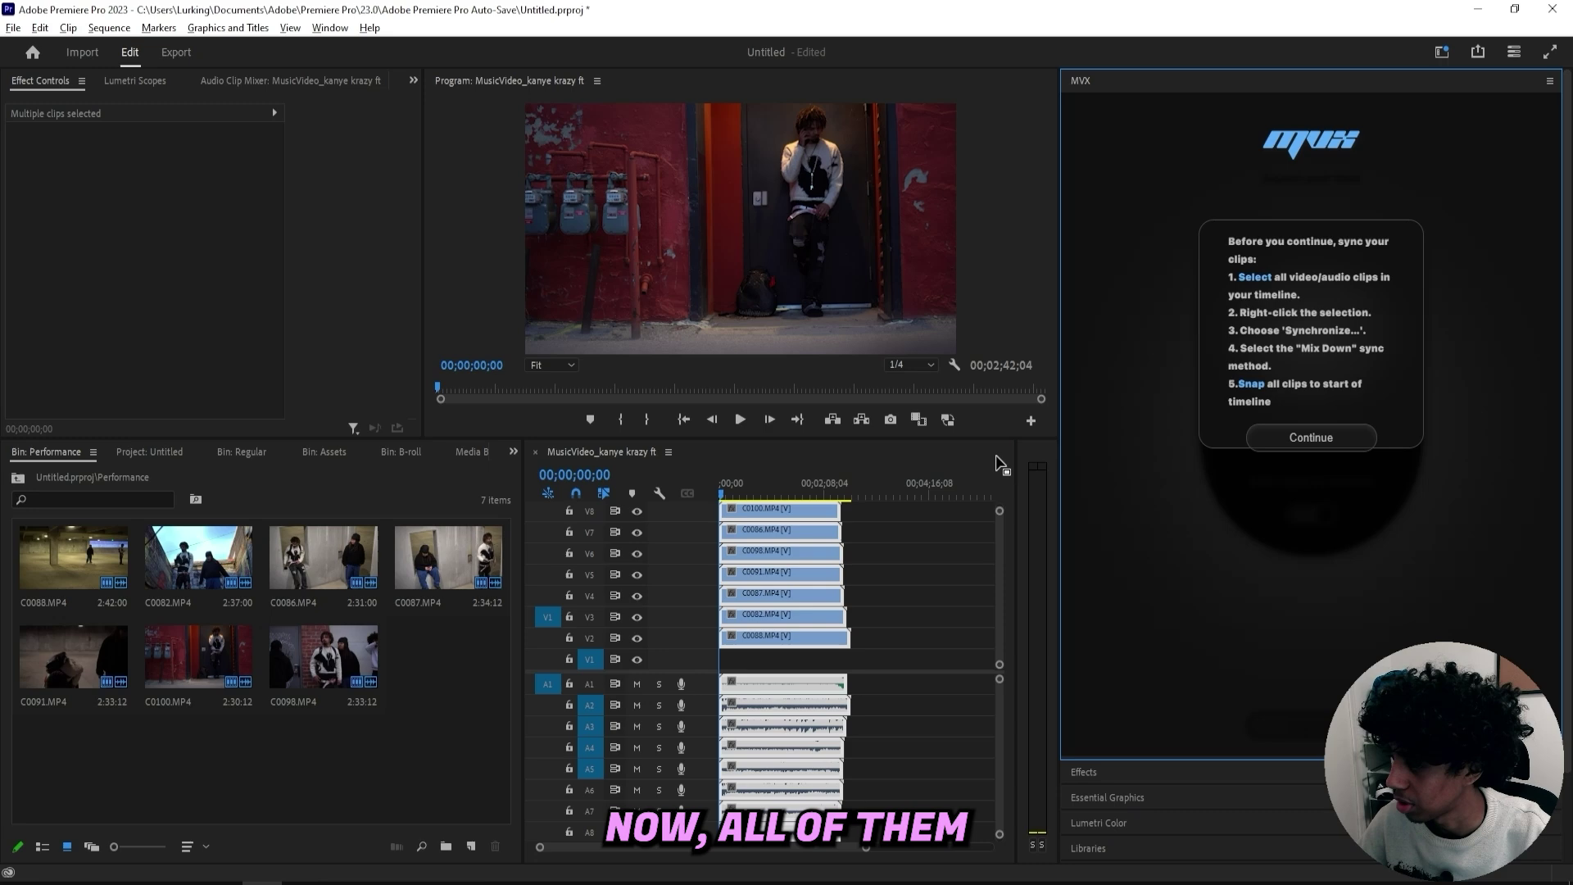
pyautogui.rightClick(776, 505)
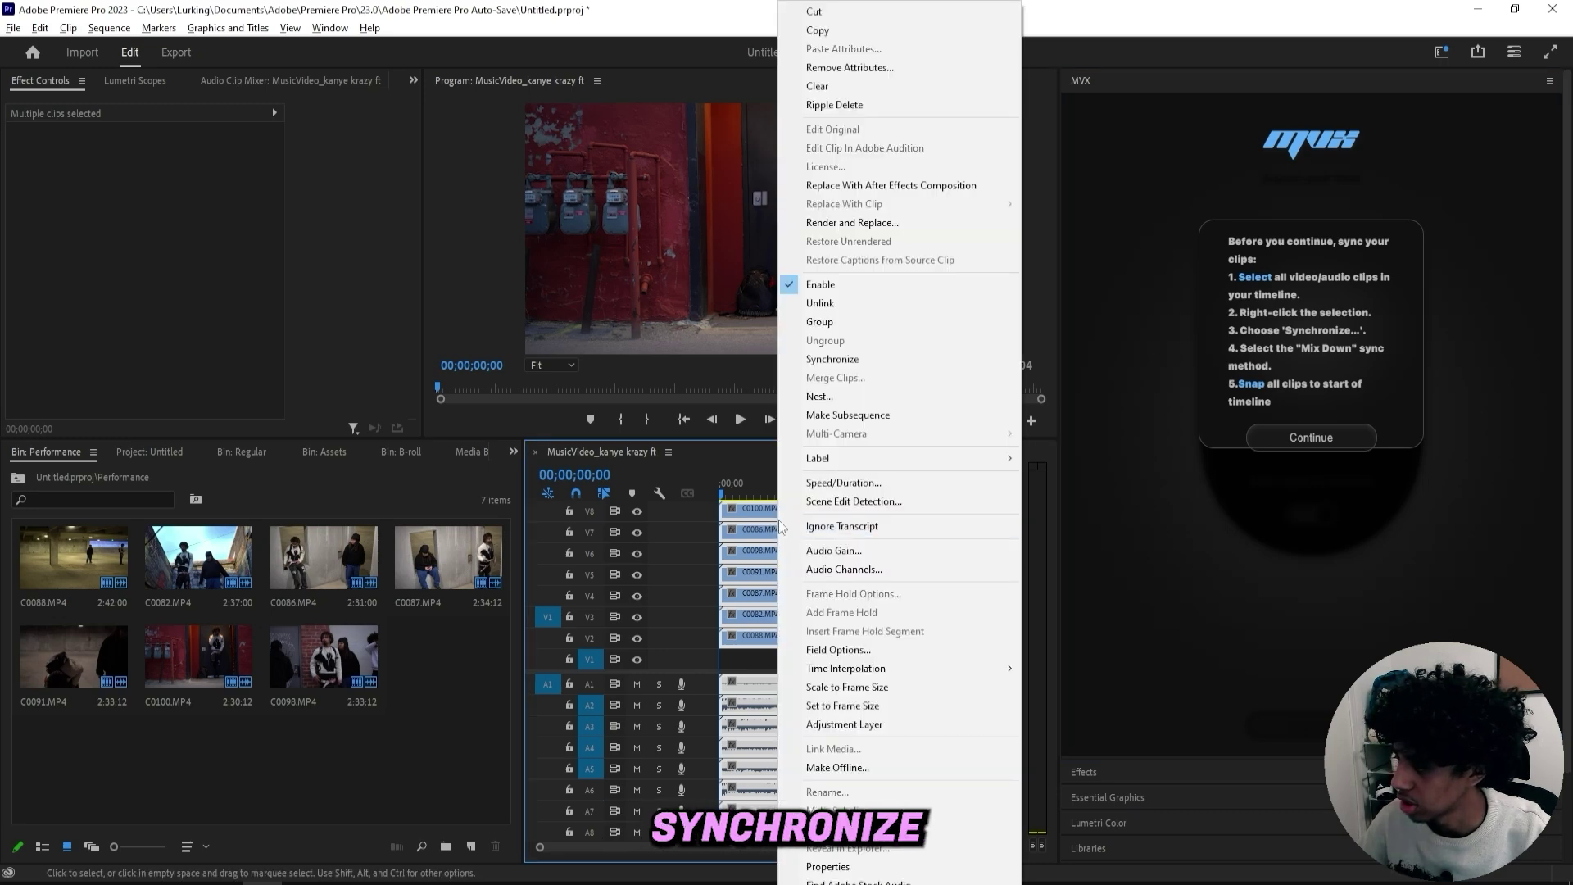
pyautogui.click(844, 359)
pyautogui.click(852, 482)
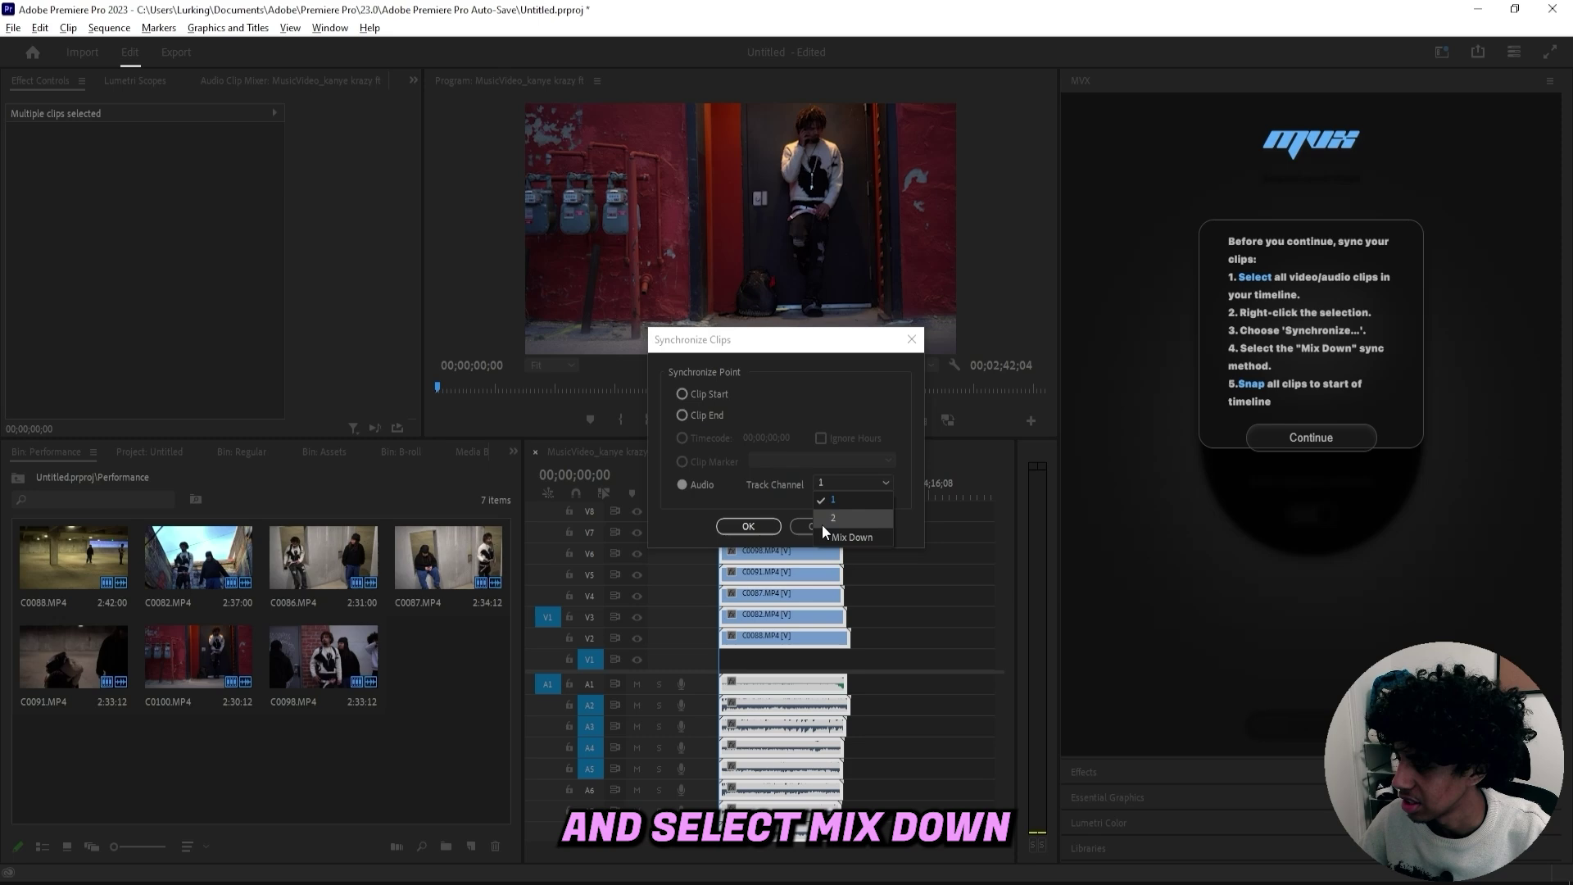
pyautogui.click(825, 535)
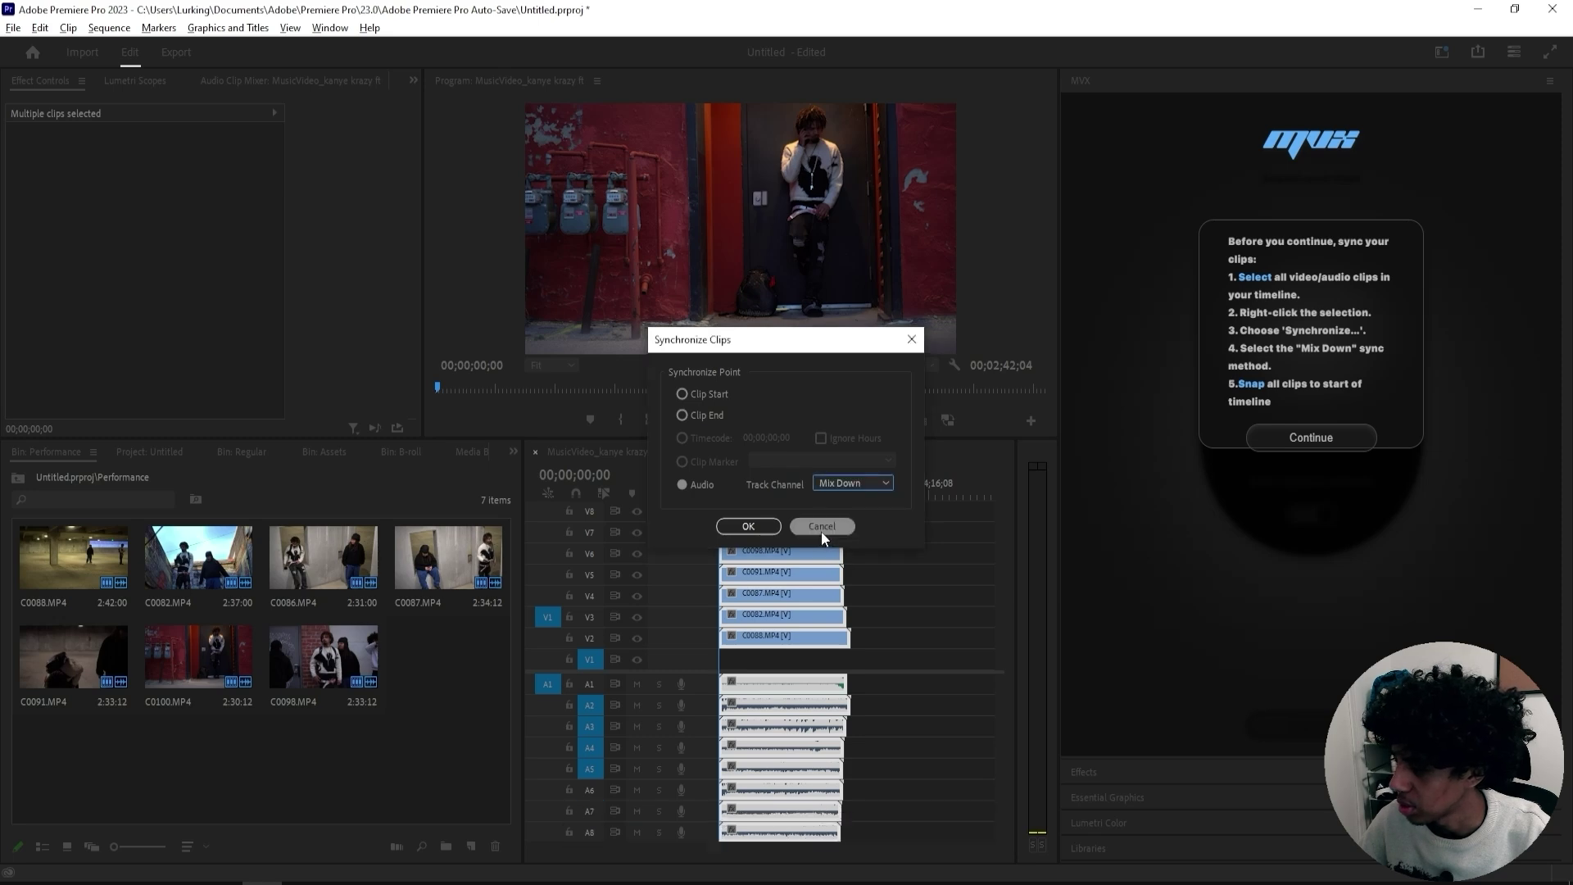
pyautogui.click(749, 526)
pyautogui.moveTo(759, 391); pyautogui.dragTo(805, 542)
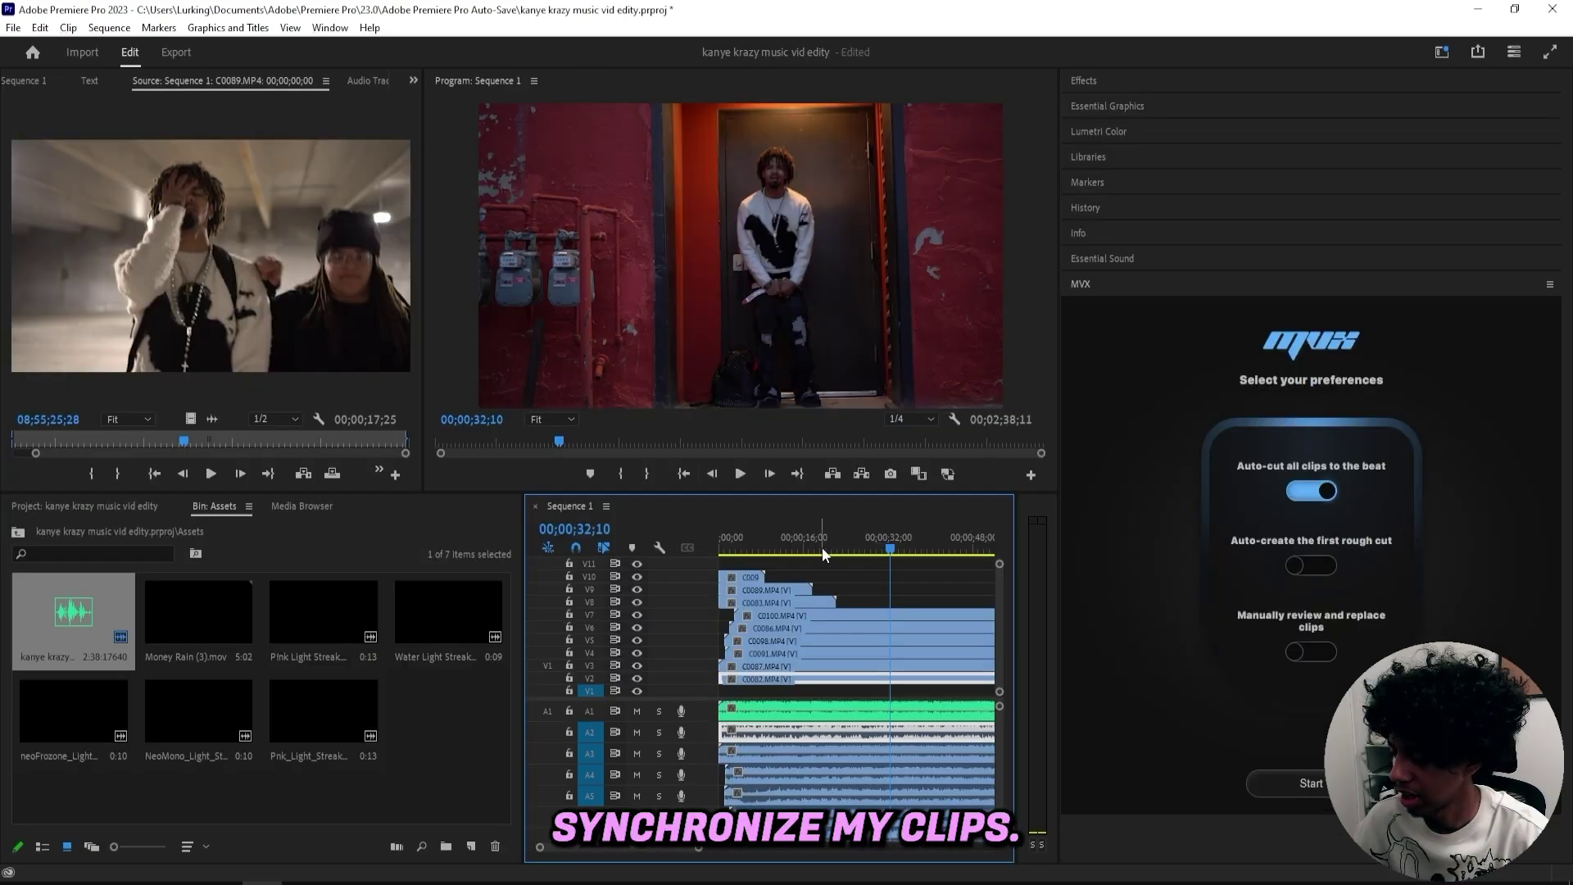
# Enable 'Auto-create the first rough cut' in MVX and start the beat cutting.
pyautogui.moveTo(822, 545); pyautogui.dragTo(833, 544)
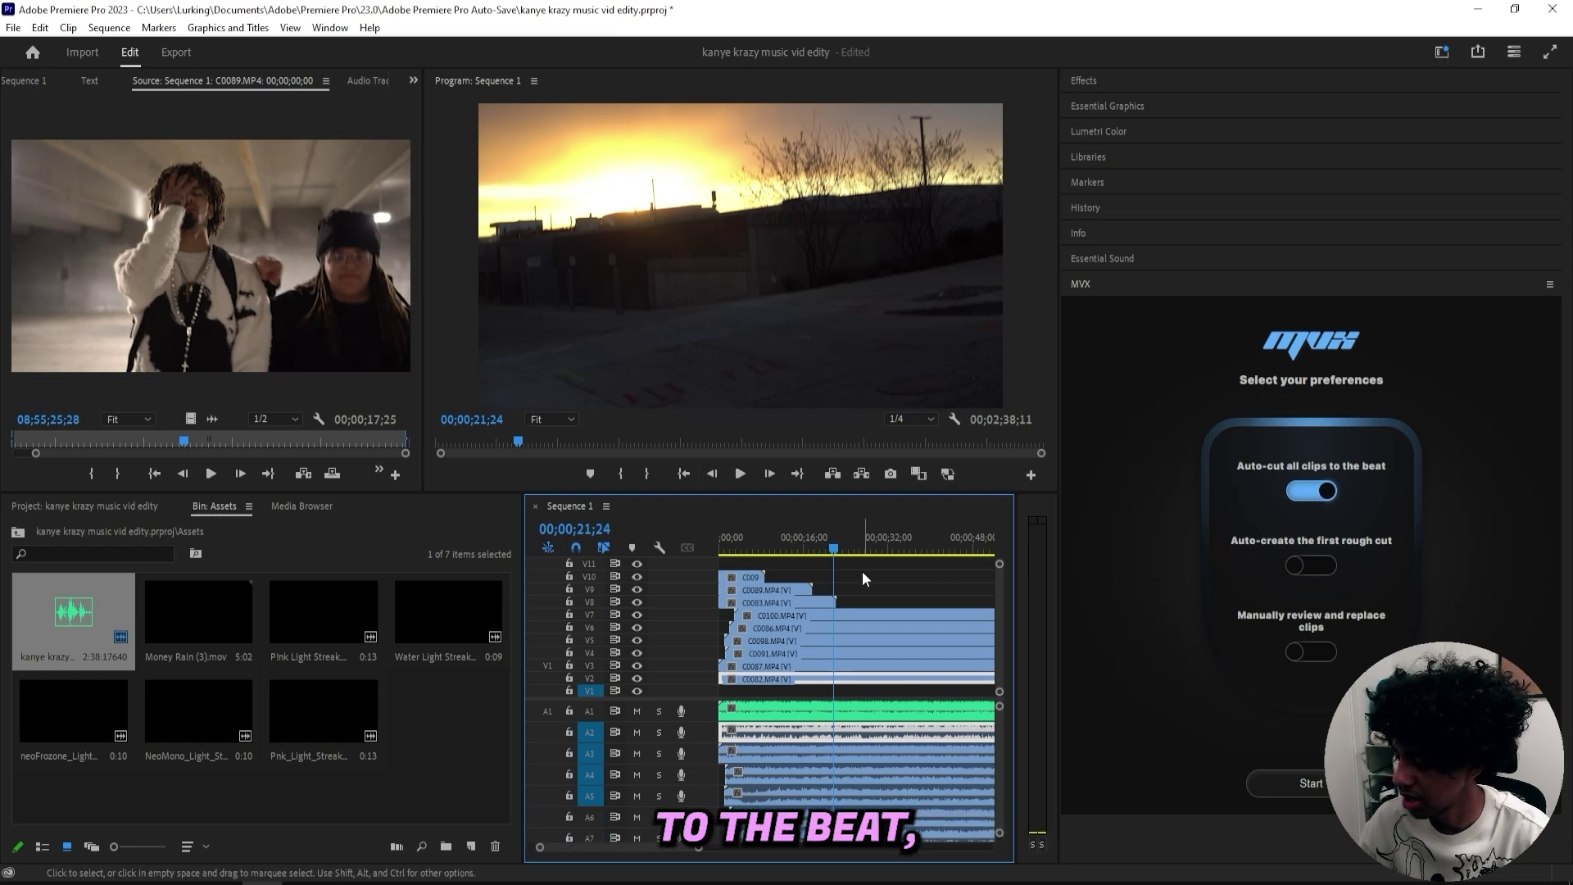
pyautogui.click(853, 547)
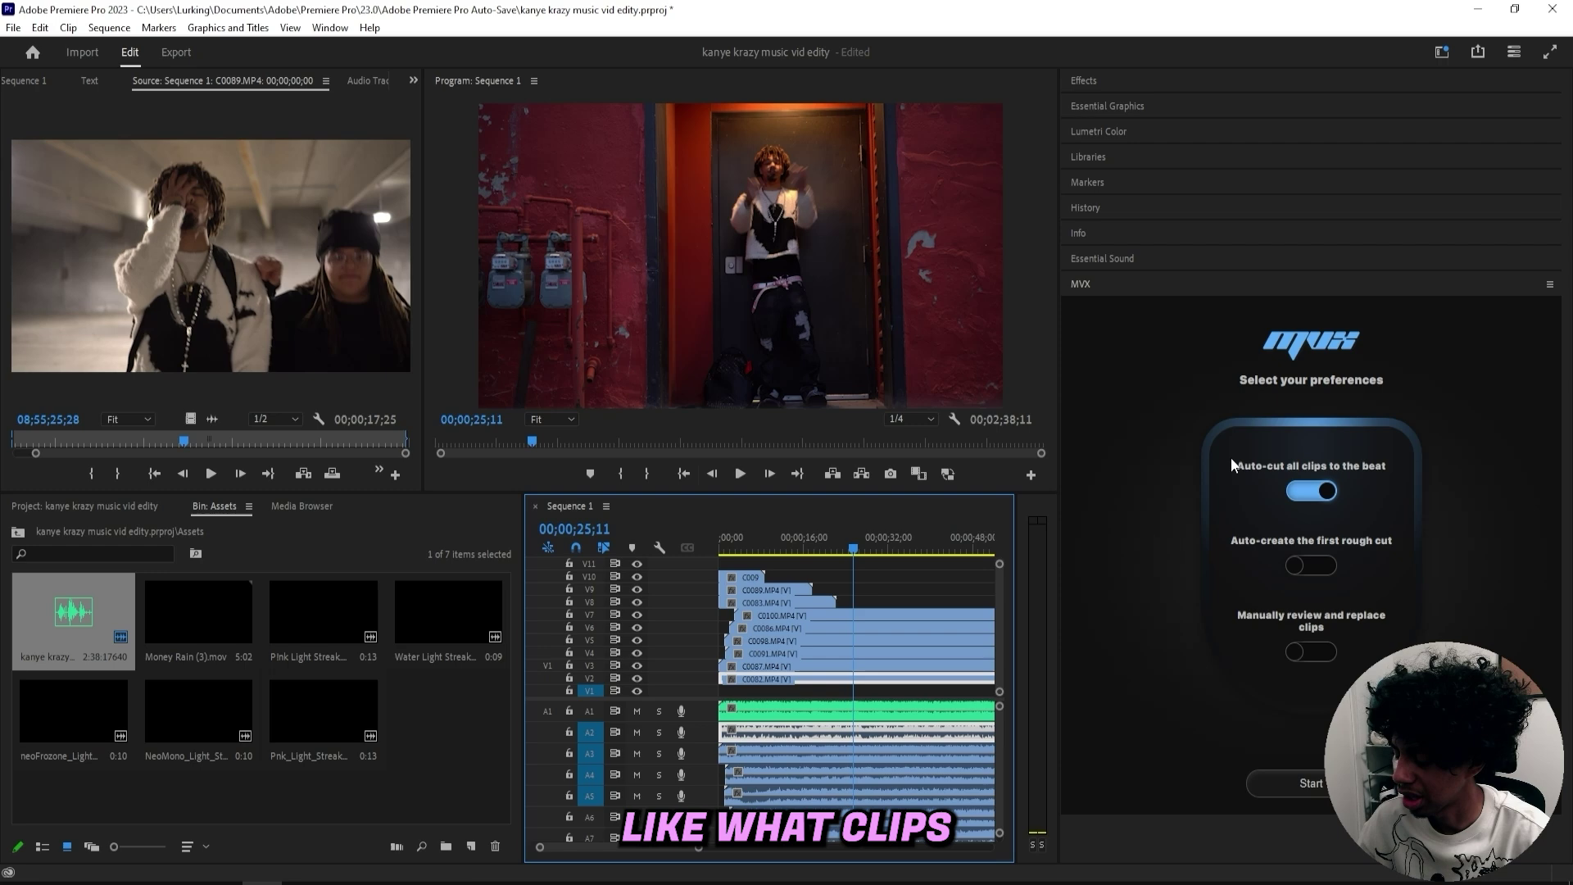
pyautogui.click(1301, 565)
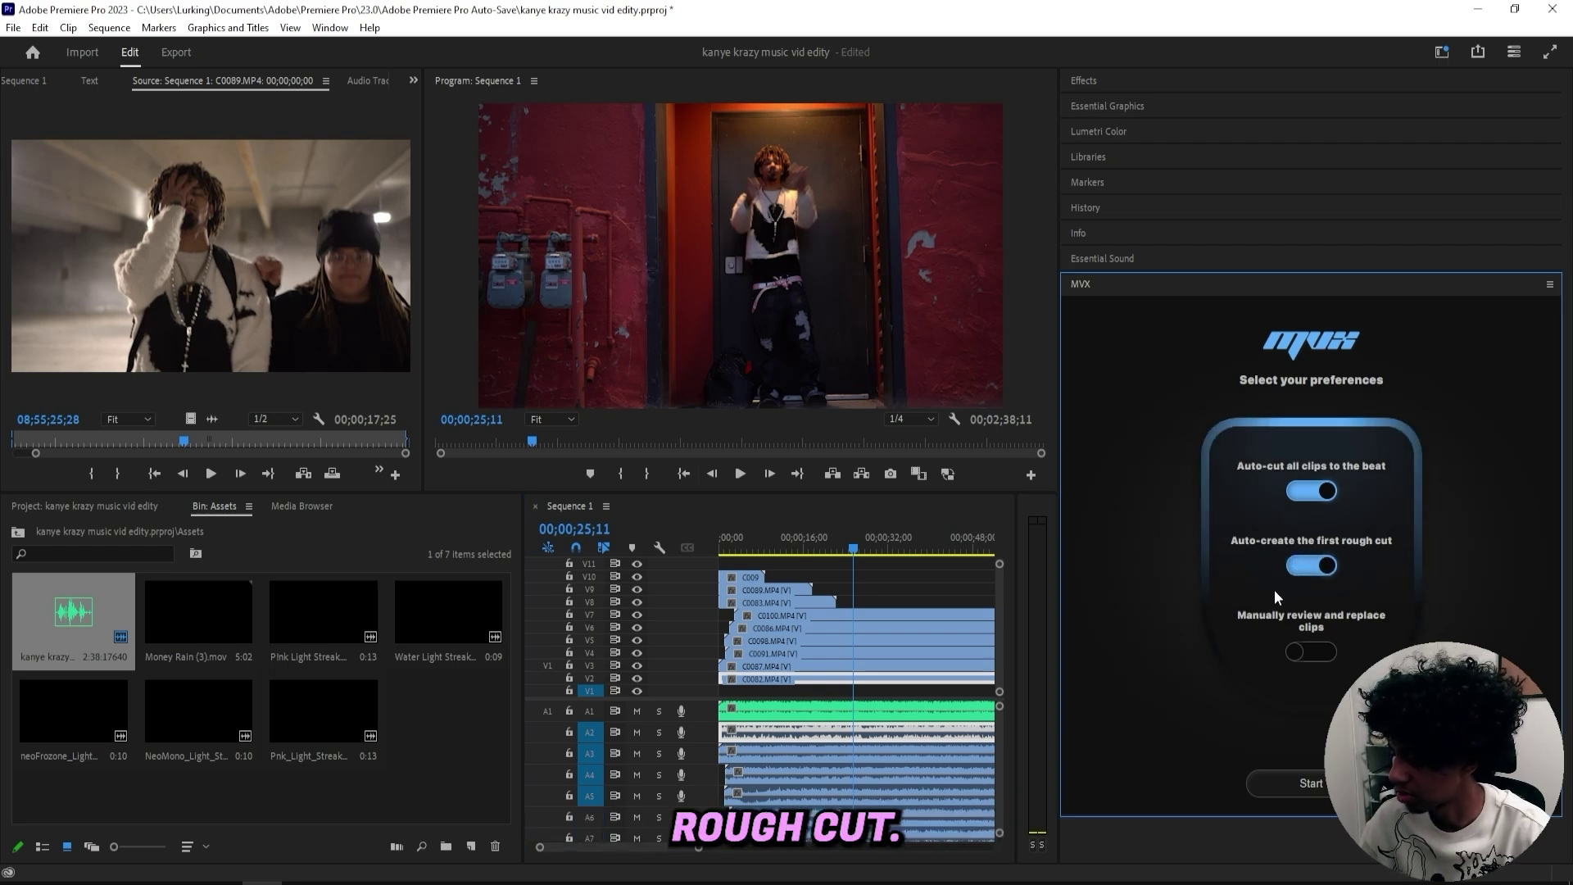
pyautogui.click(1306, 784)
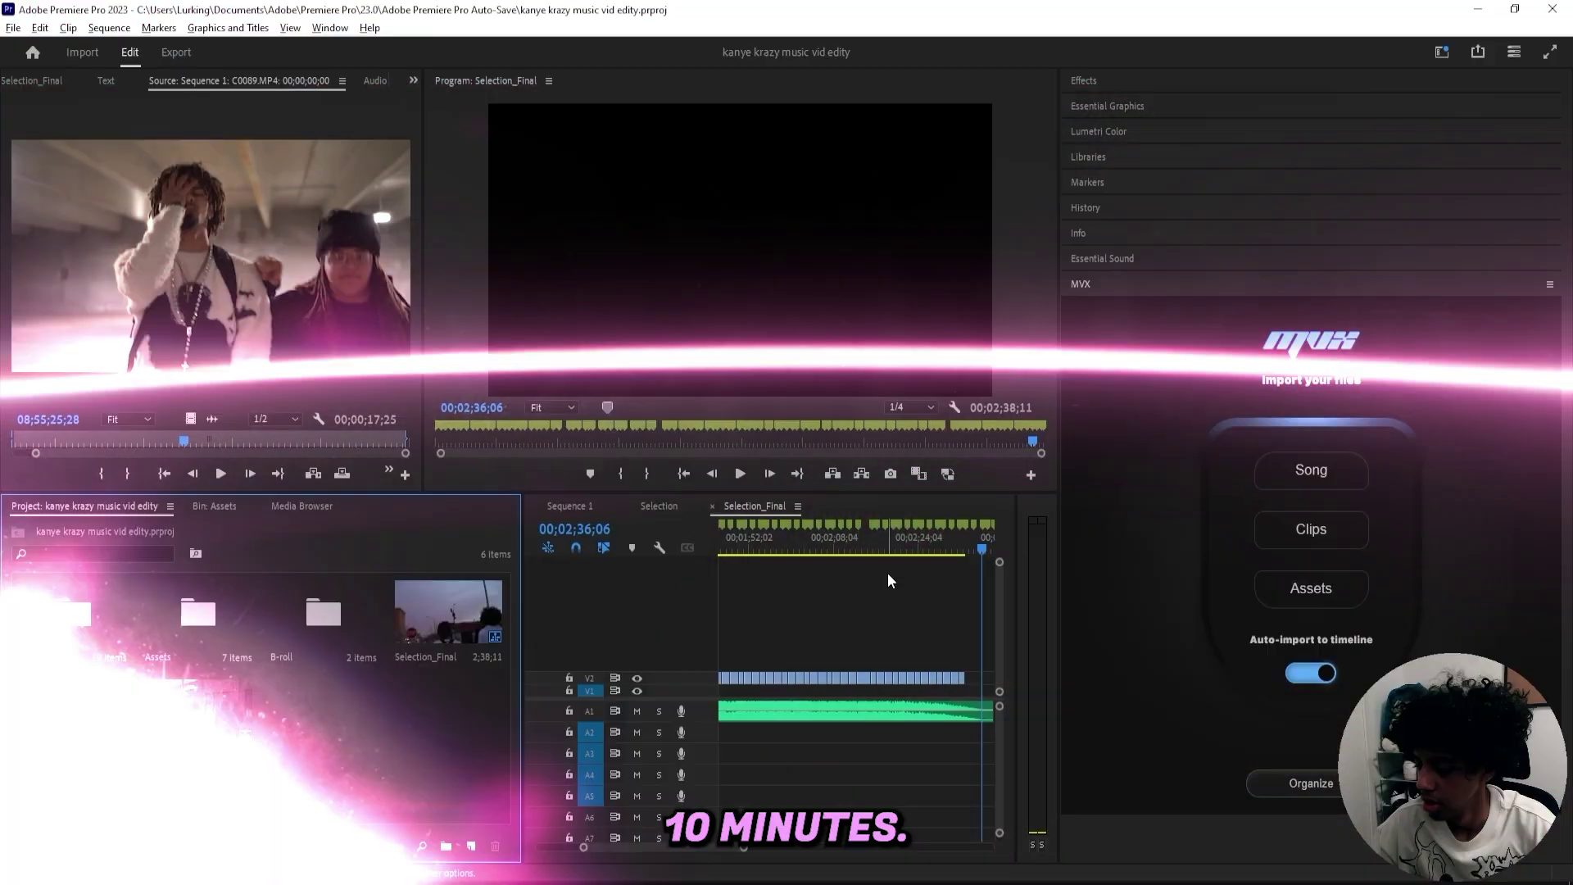
# Play the Selection_Final rough cut, zooming the timeline and scrubbing ahead to about 37 seconds.
pyautogui.press('-')
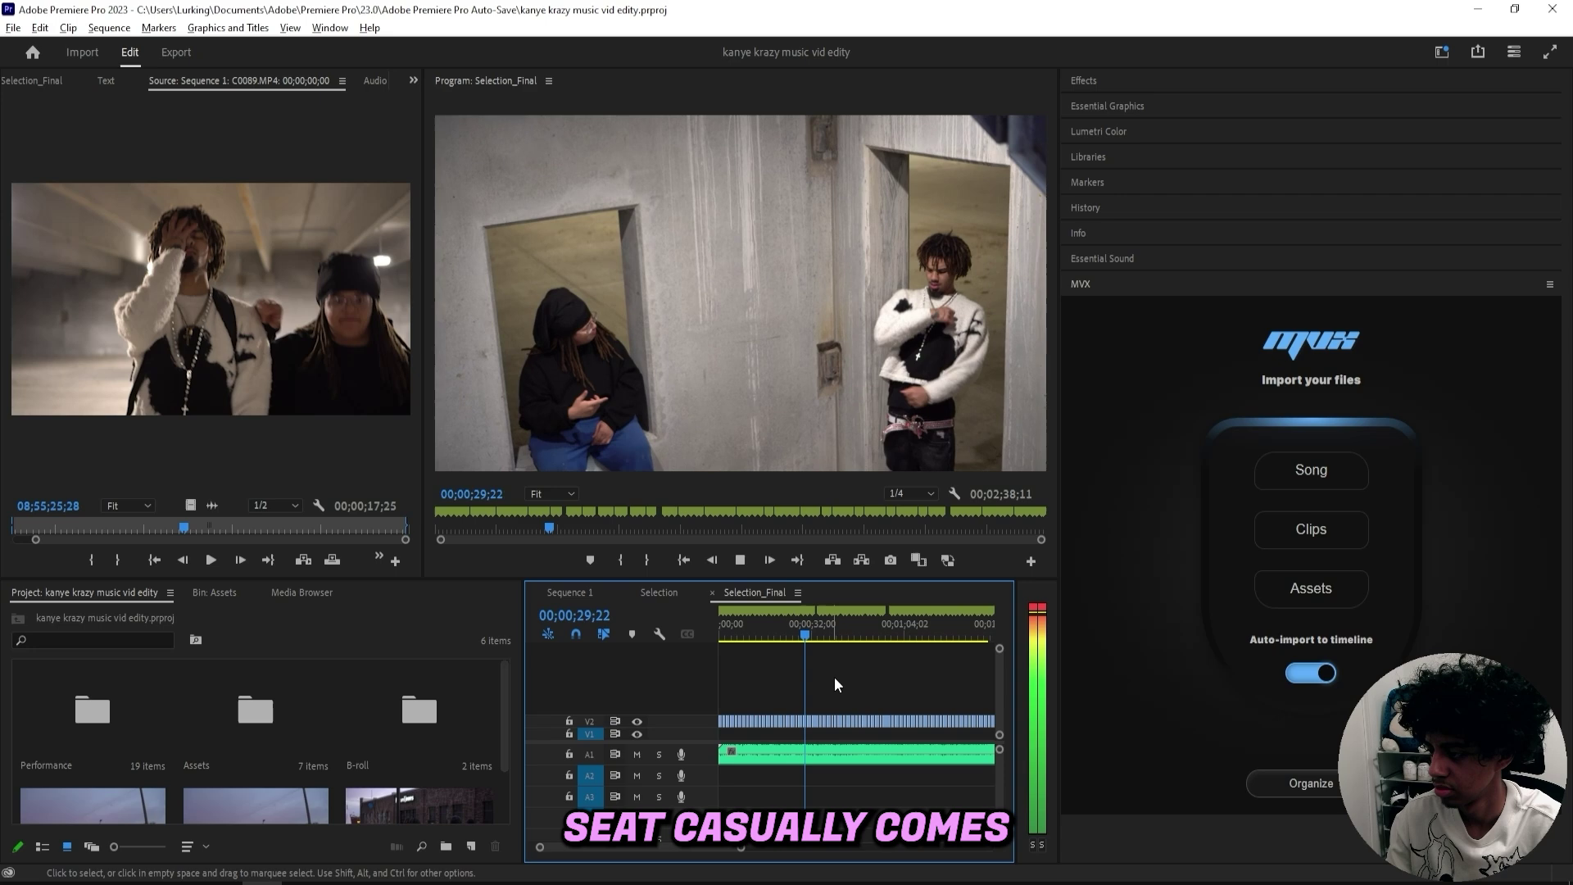
pyautogui.press('=')
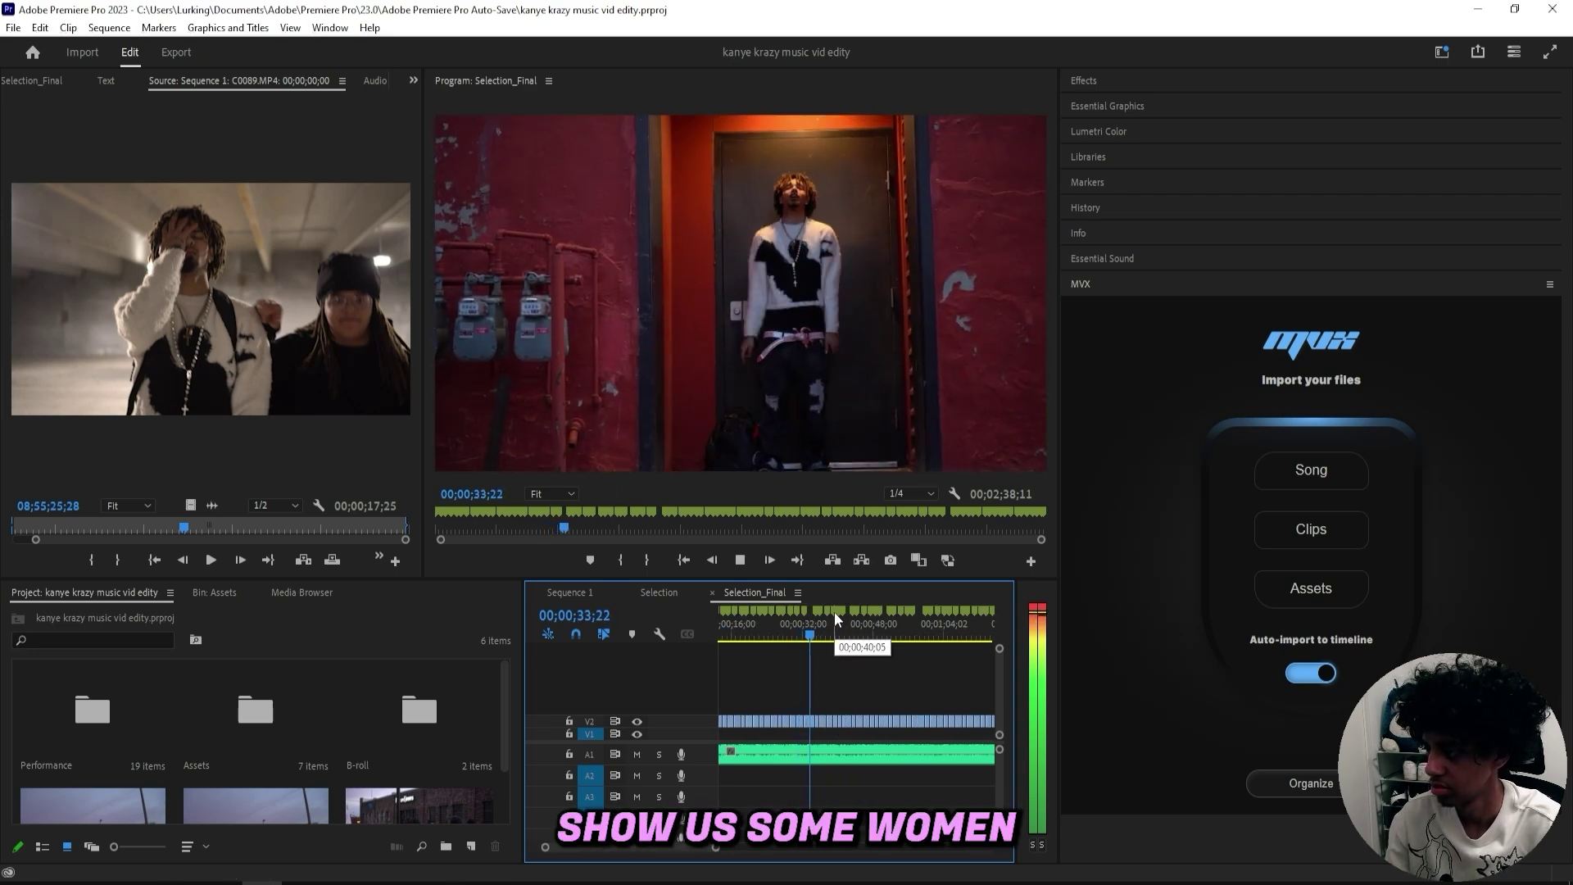
pyautogui.moveTo(834, 612); pyautogui.dragTo(826, 640)
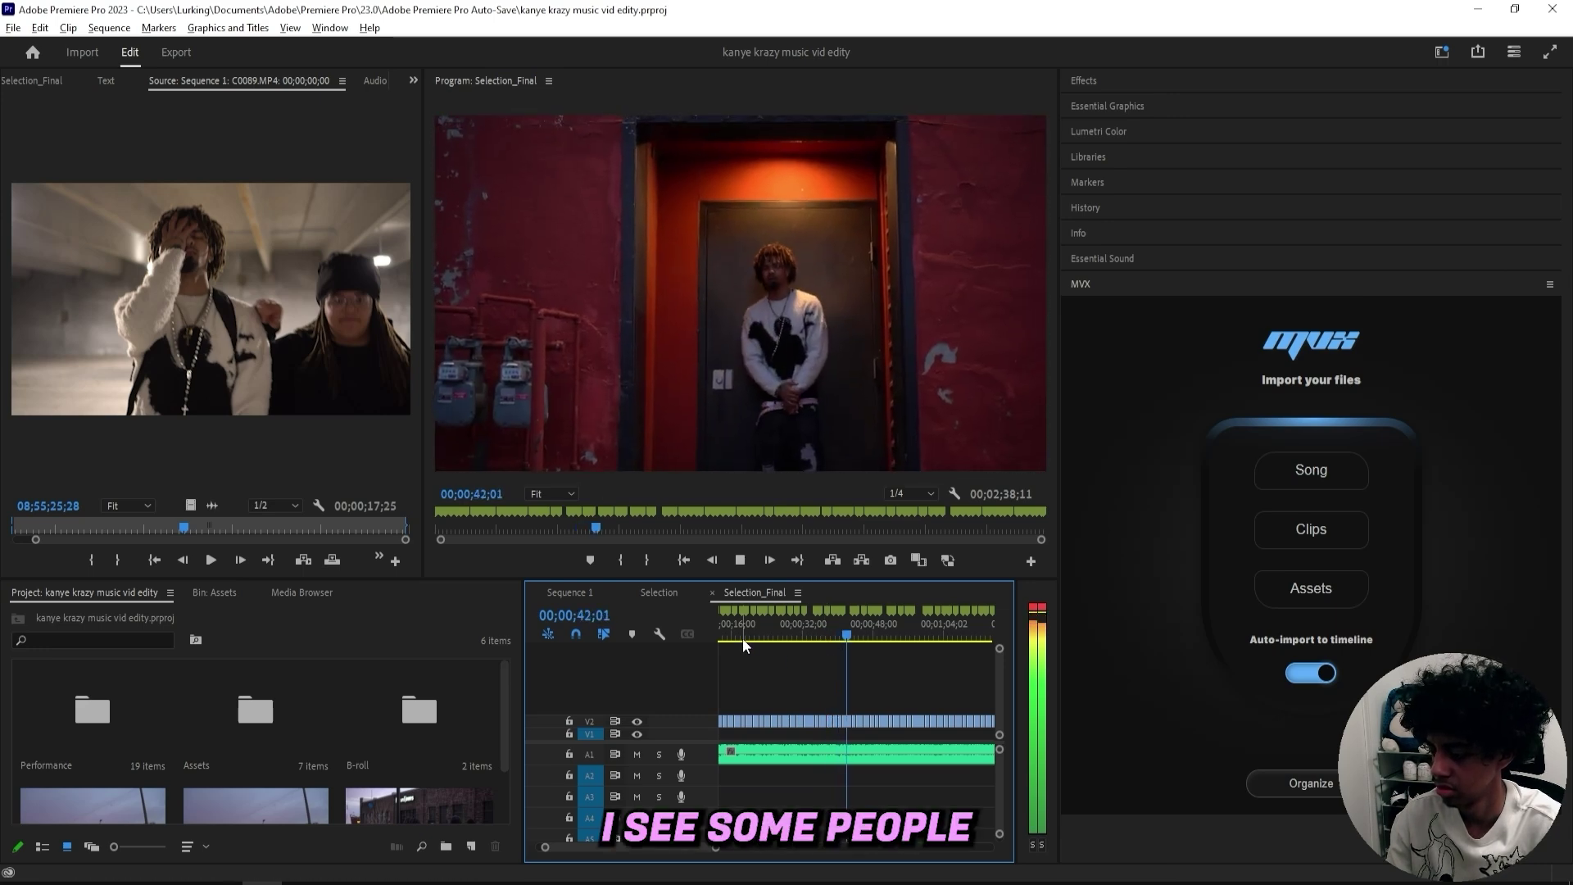
# Enlarge and zoom out the timeline to review more of the Selection_Final rough cut.
pyautogui.click(658, 593)
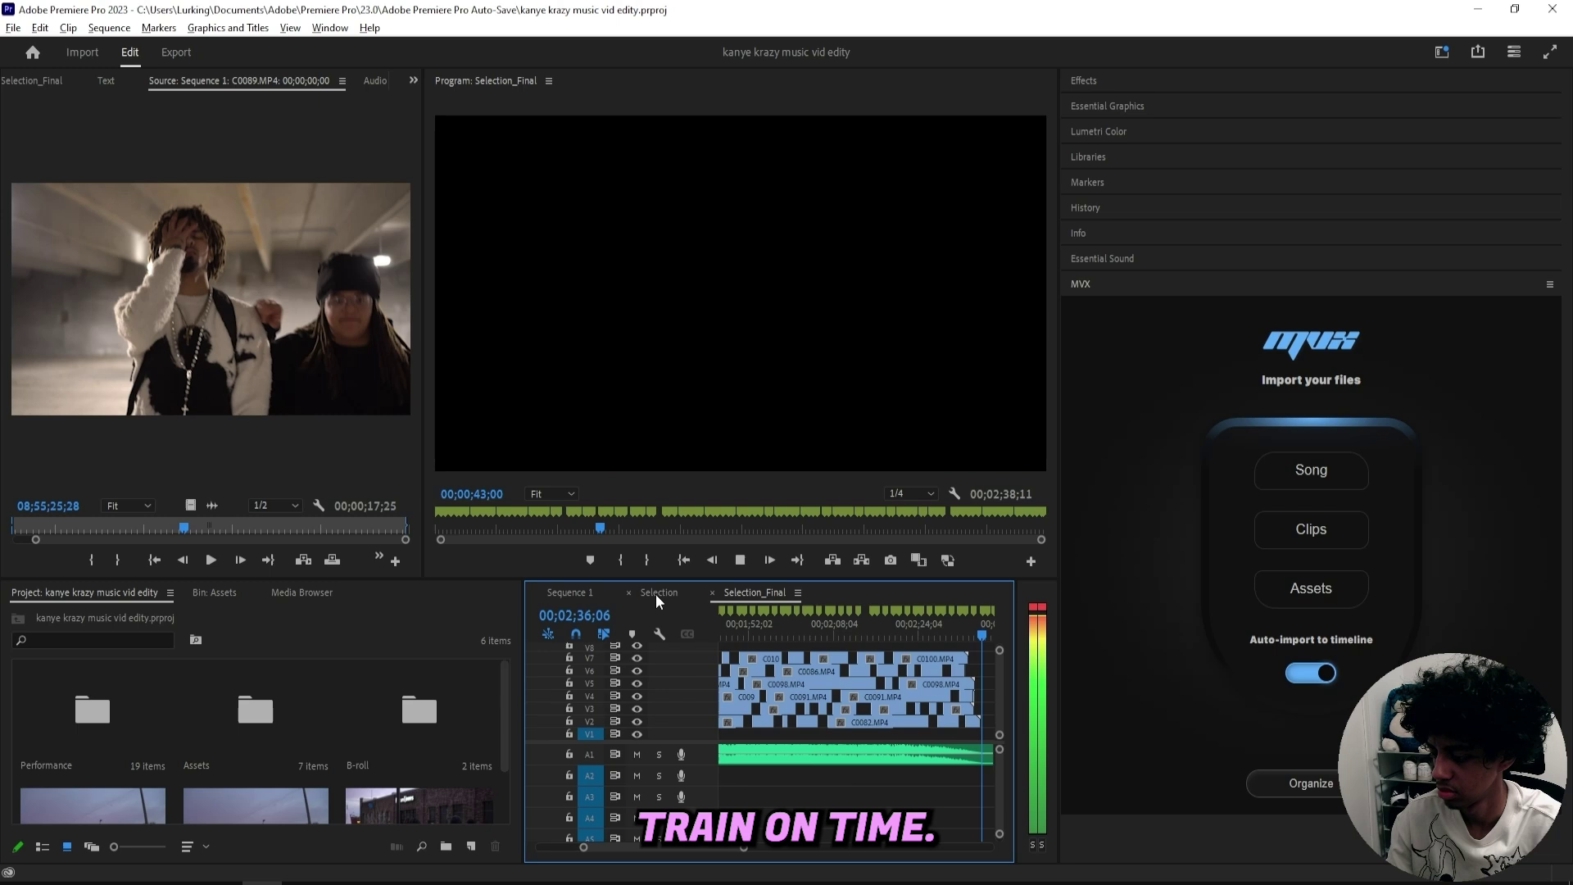
pyautogui.click(755, 592)
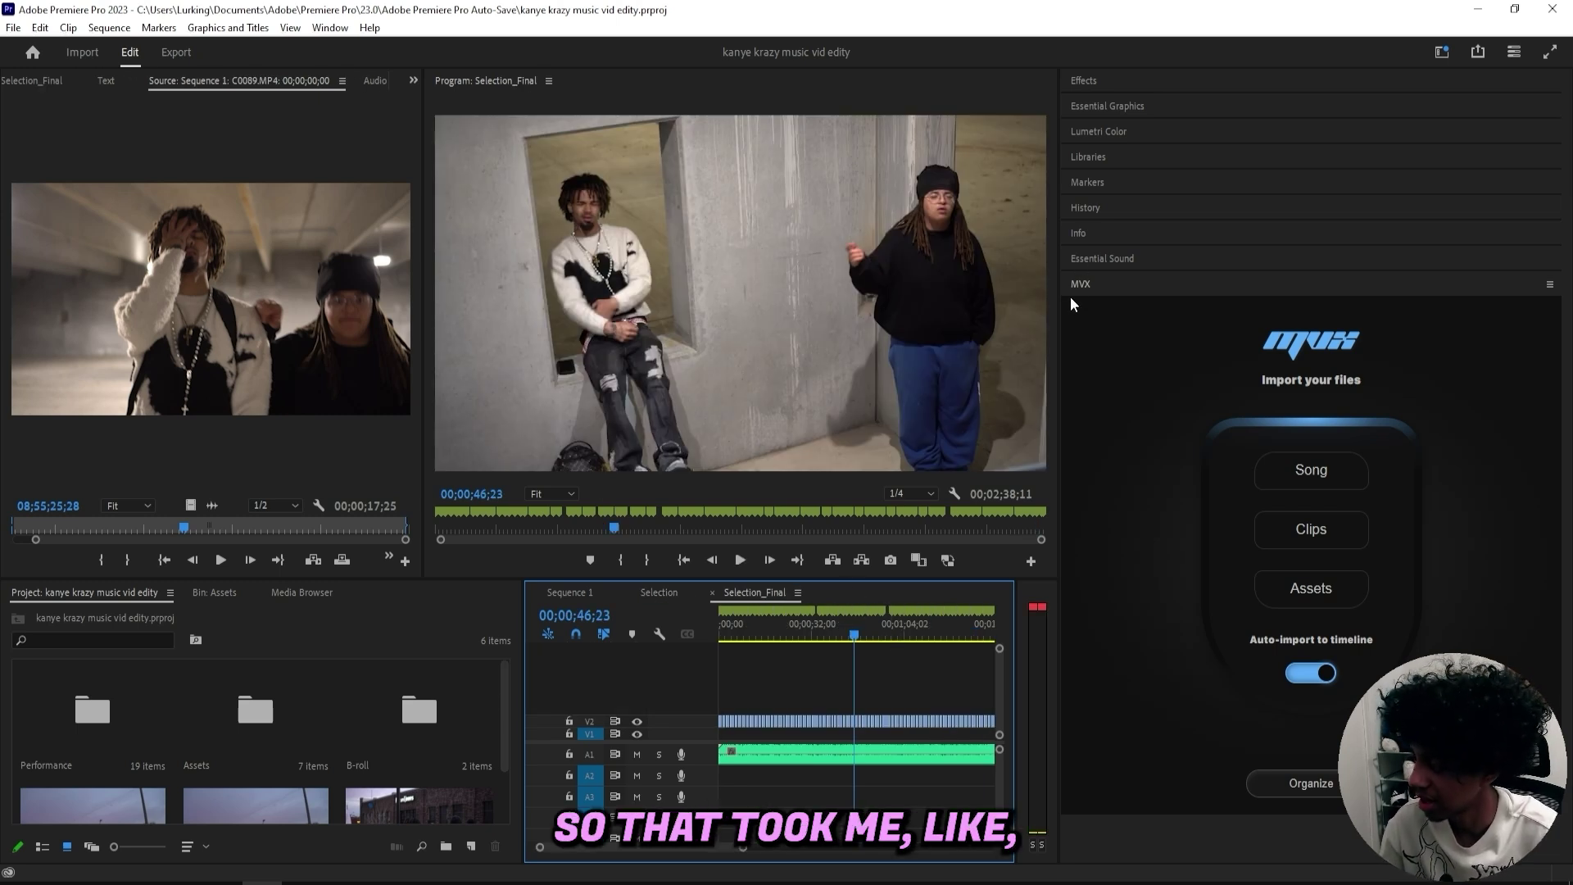
pyautogui.moveTo(843, 579); pyautogui.dragTo(842, 539)
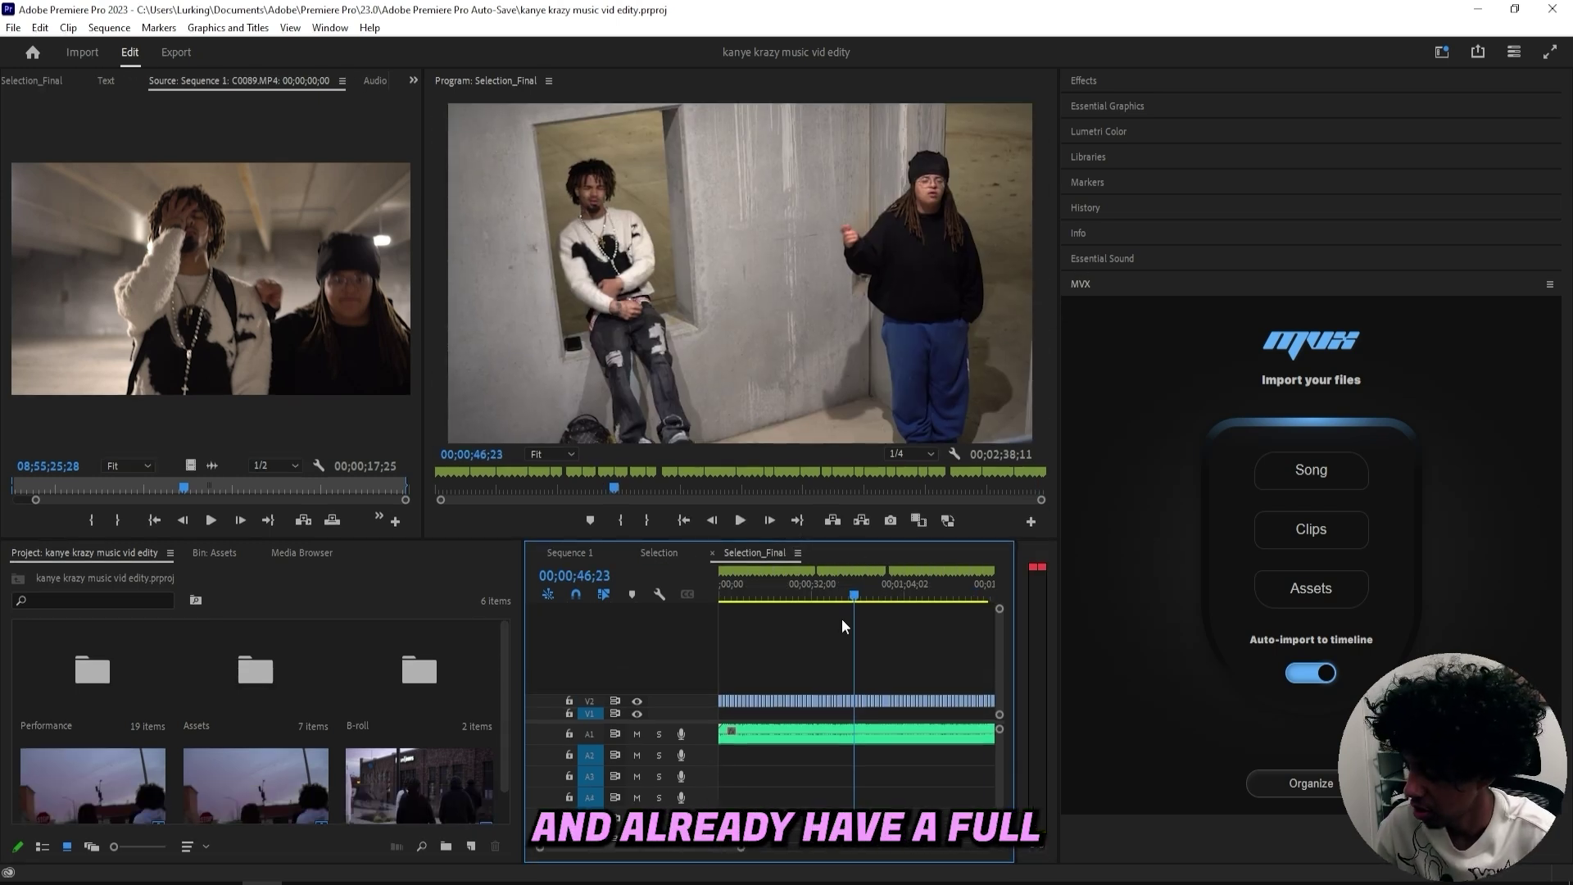
pyautogui.press('-')
pyautogui.moveTo(790, 596); pyautogui.dragTo(803, 595)
pyautogui.scroll(-1, 784, 651)
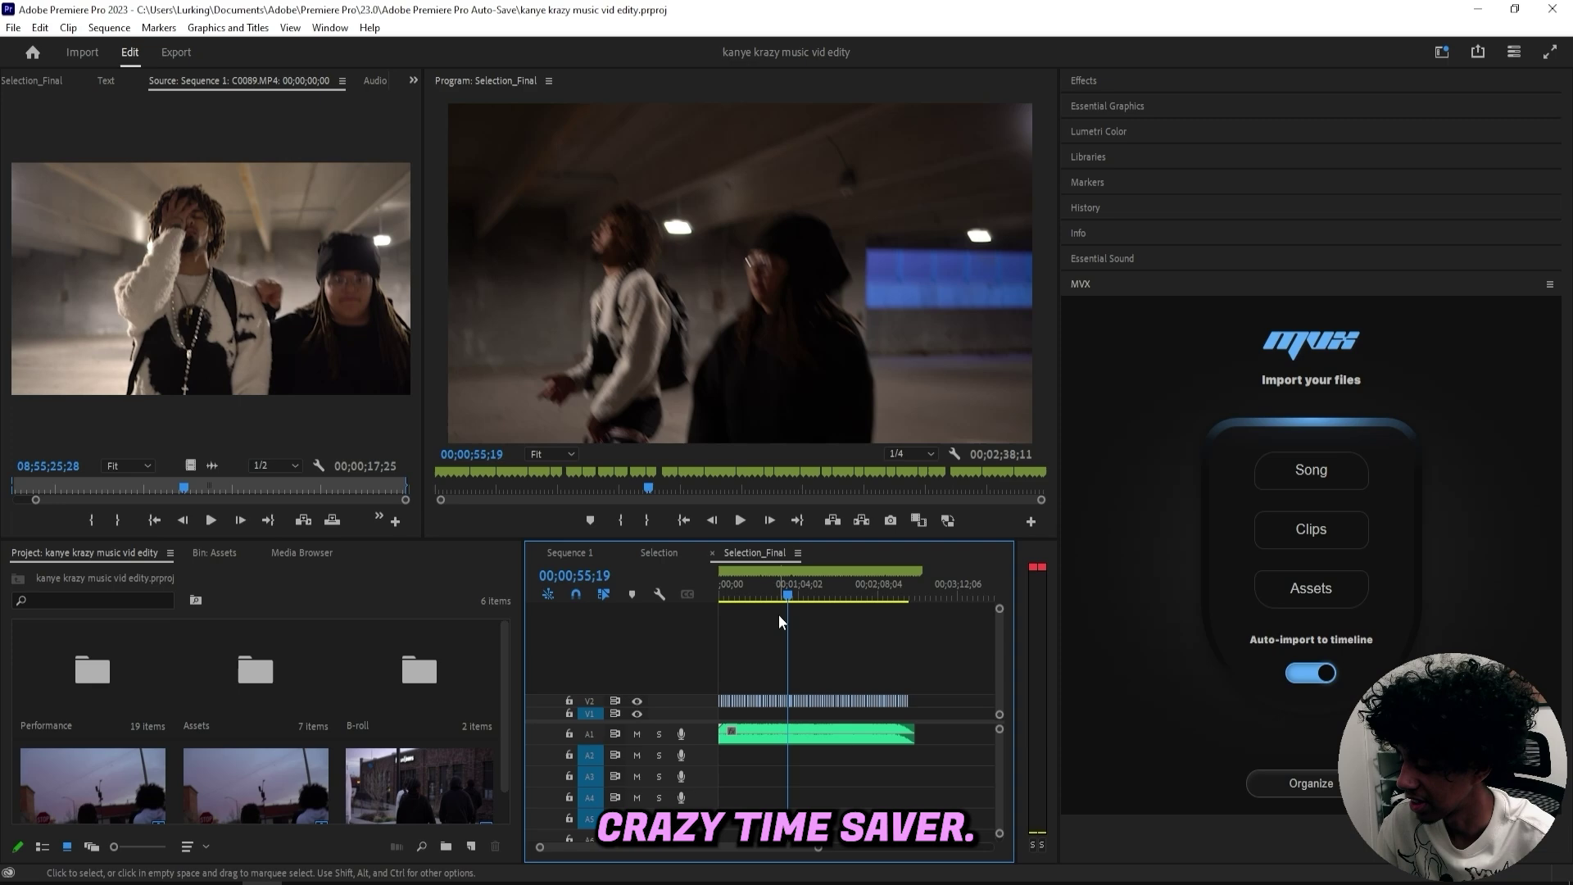
pyautogui.scroll(1, 778, 618)
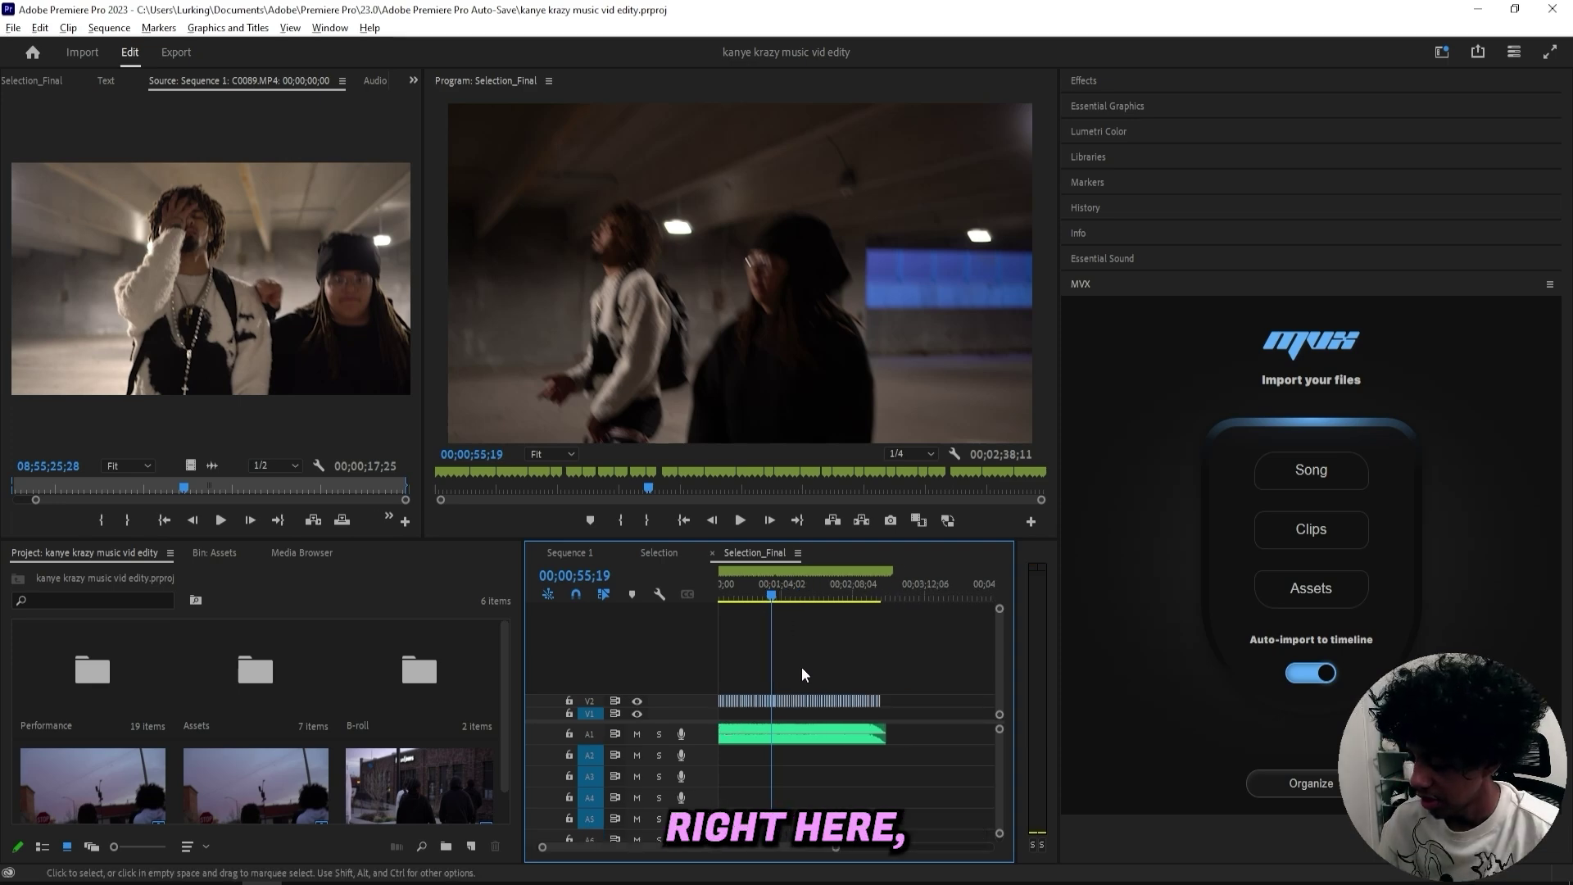
pyautogui.scroll(1, 800, 670)
pyautogui.scroll(-2, 804, 681)
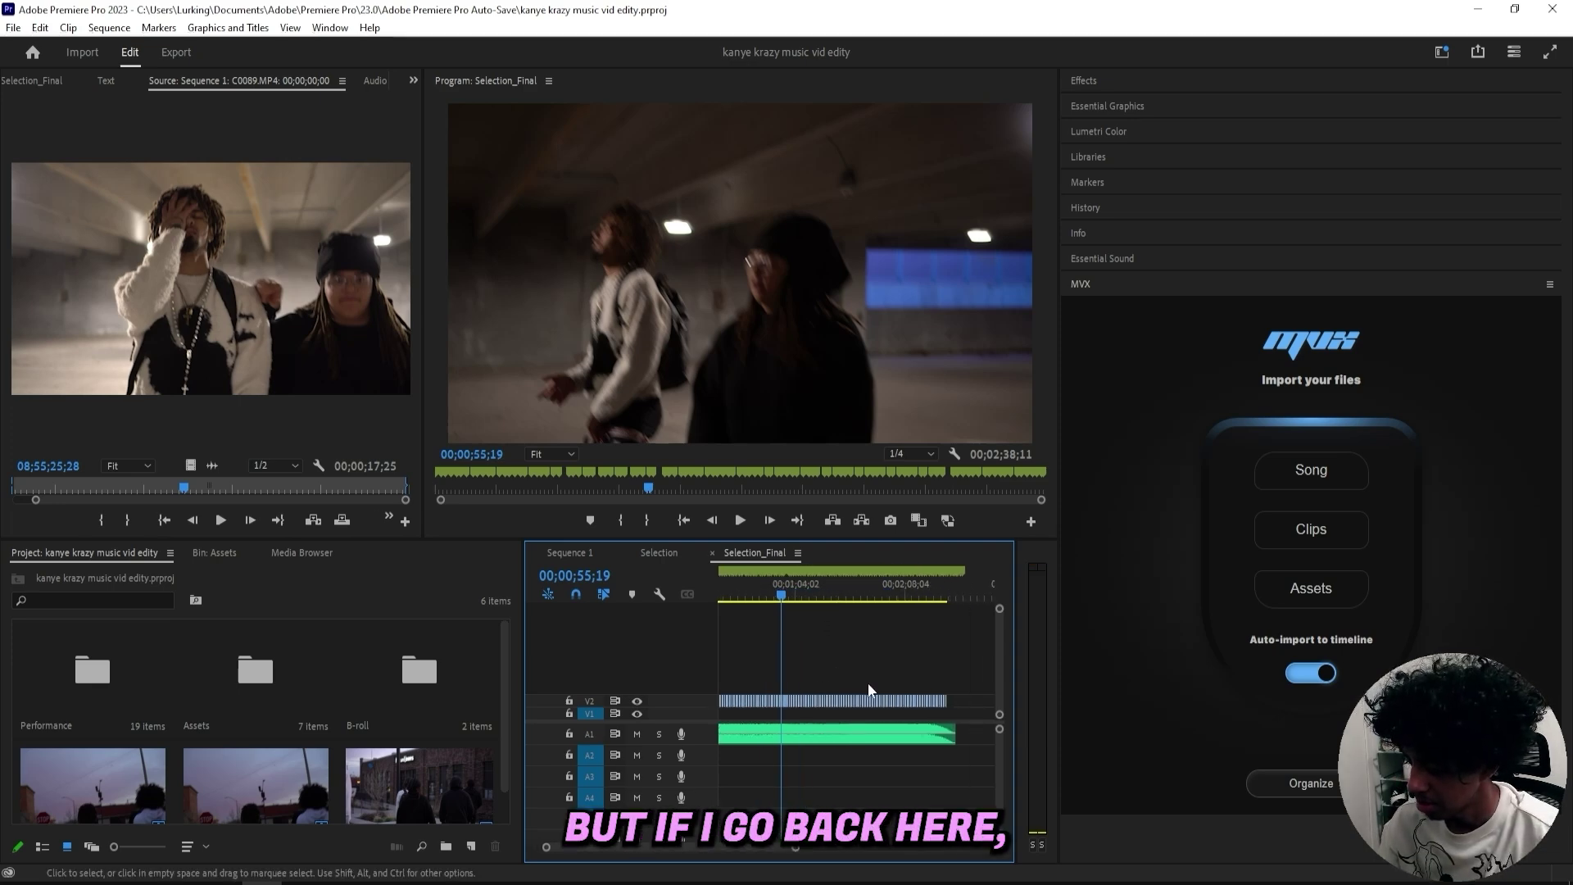
# Compare the Selection sequence around 1:49–1:58 with Sequence 1, then return to Selection_Final.
pyautogui.click(662, 552)
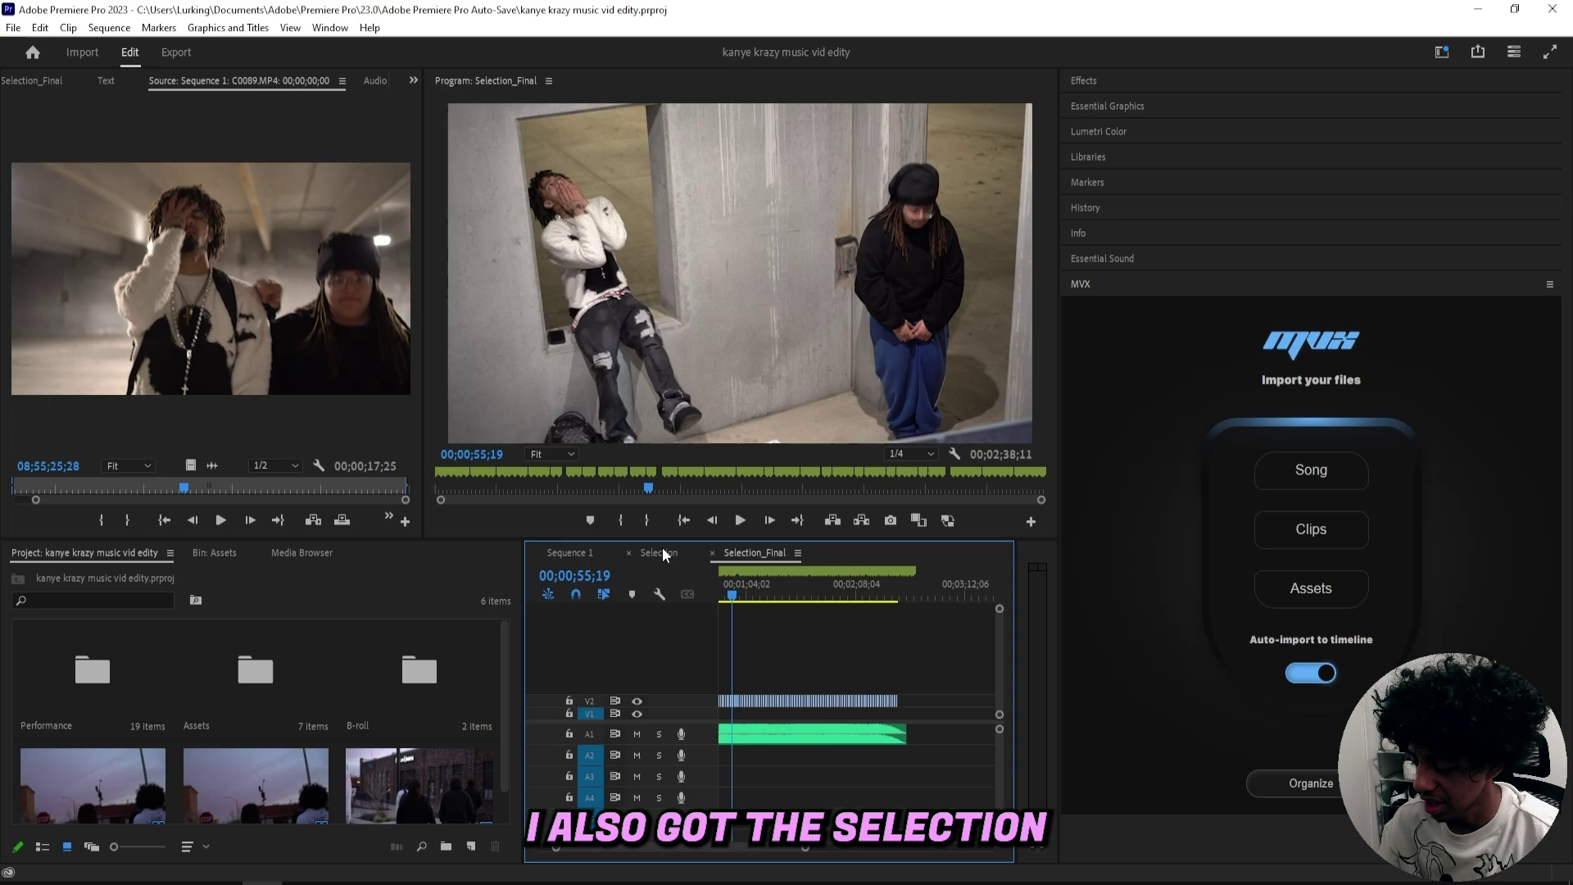
pyautogui.click(770, 593)
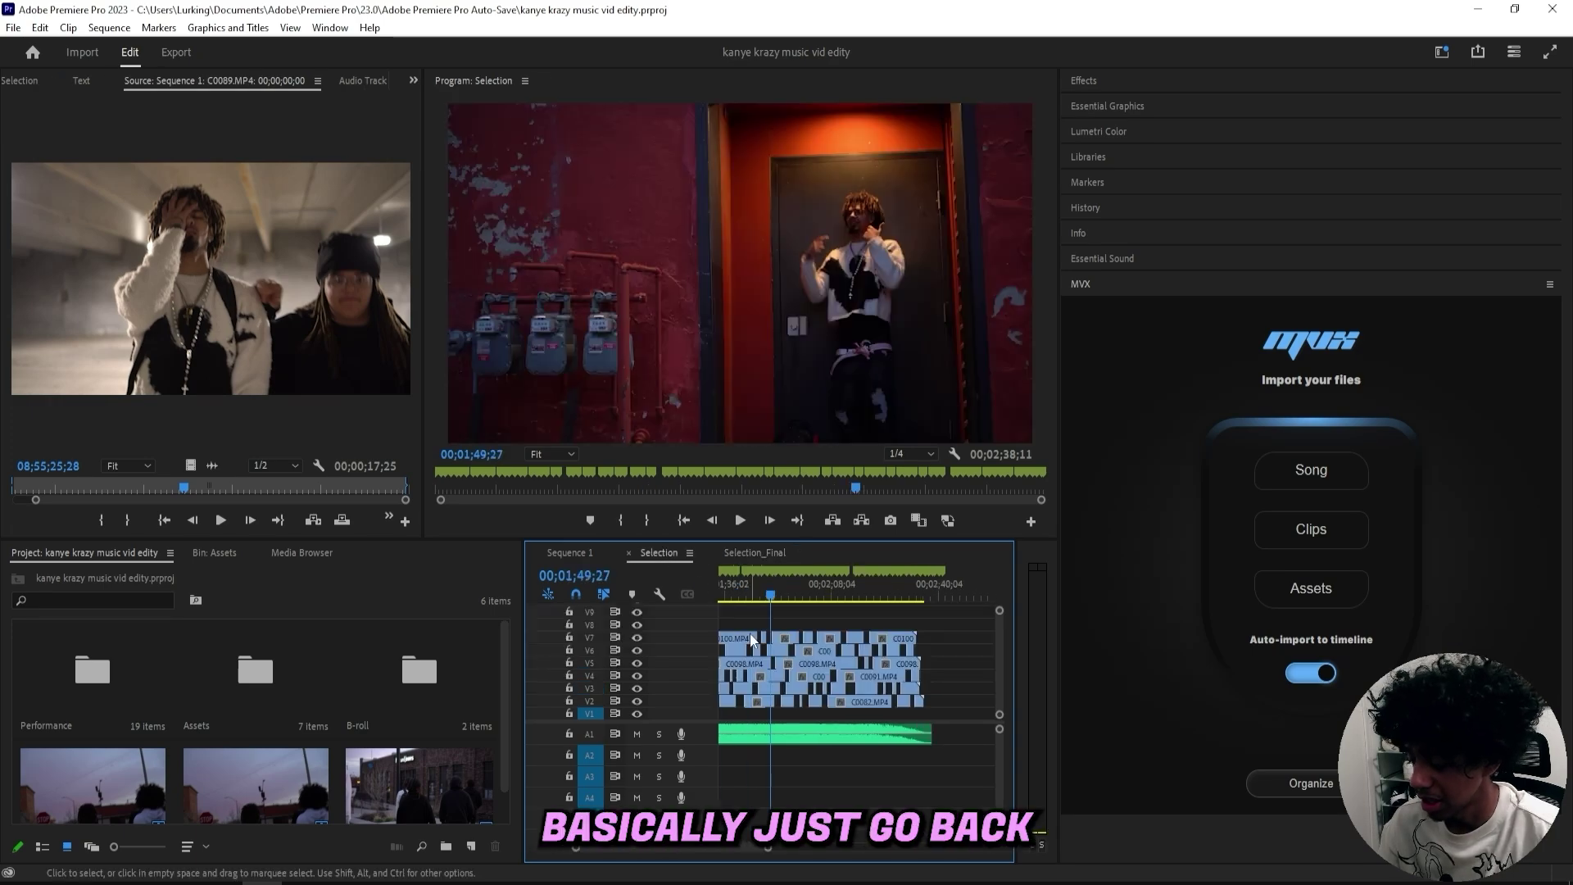
pyautogui.click(774, 593)
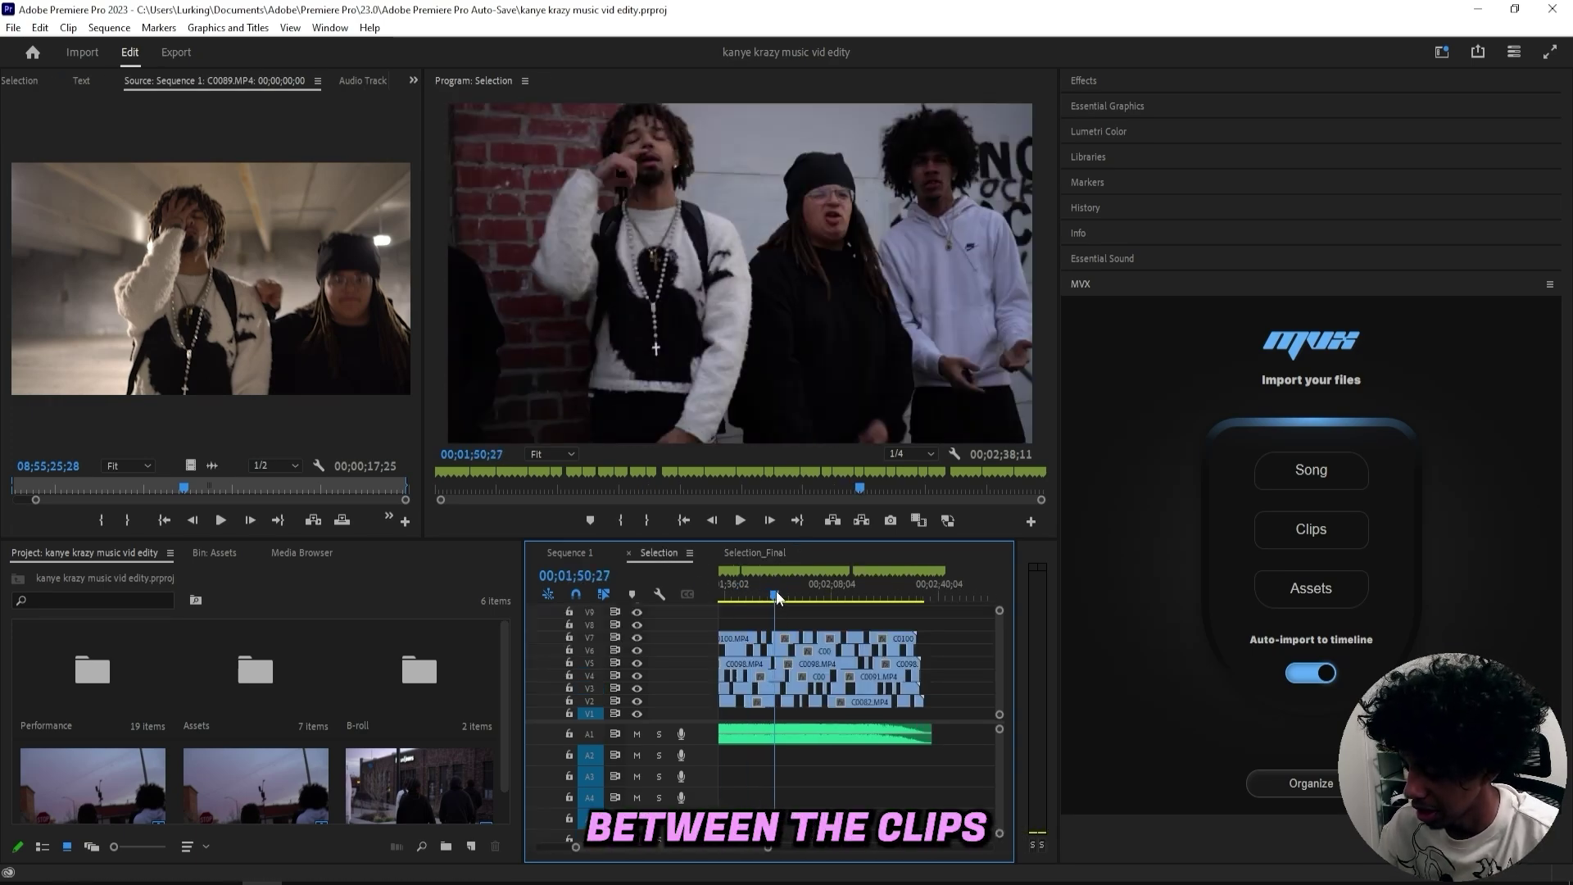
pyautogui.click(577, 552)
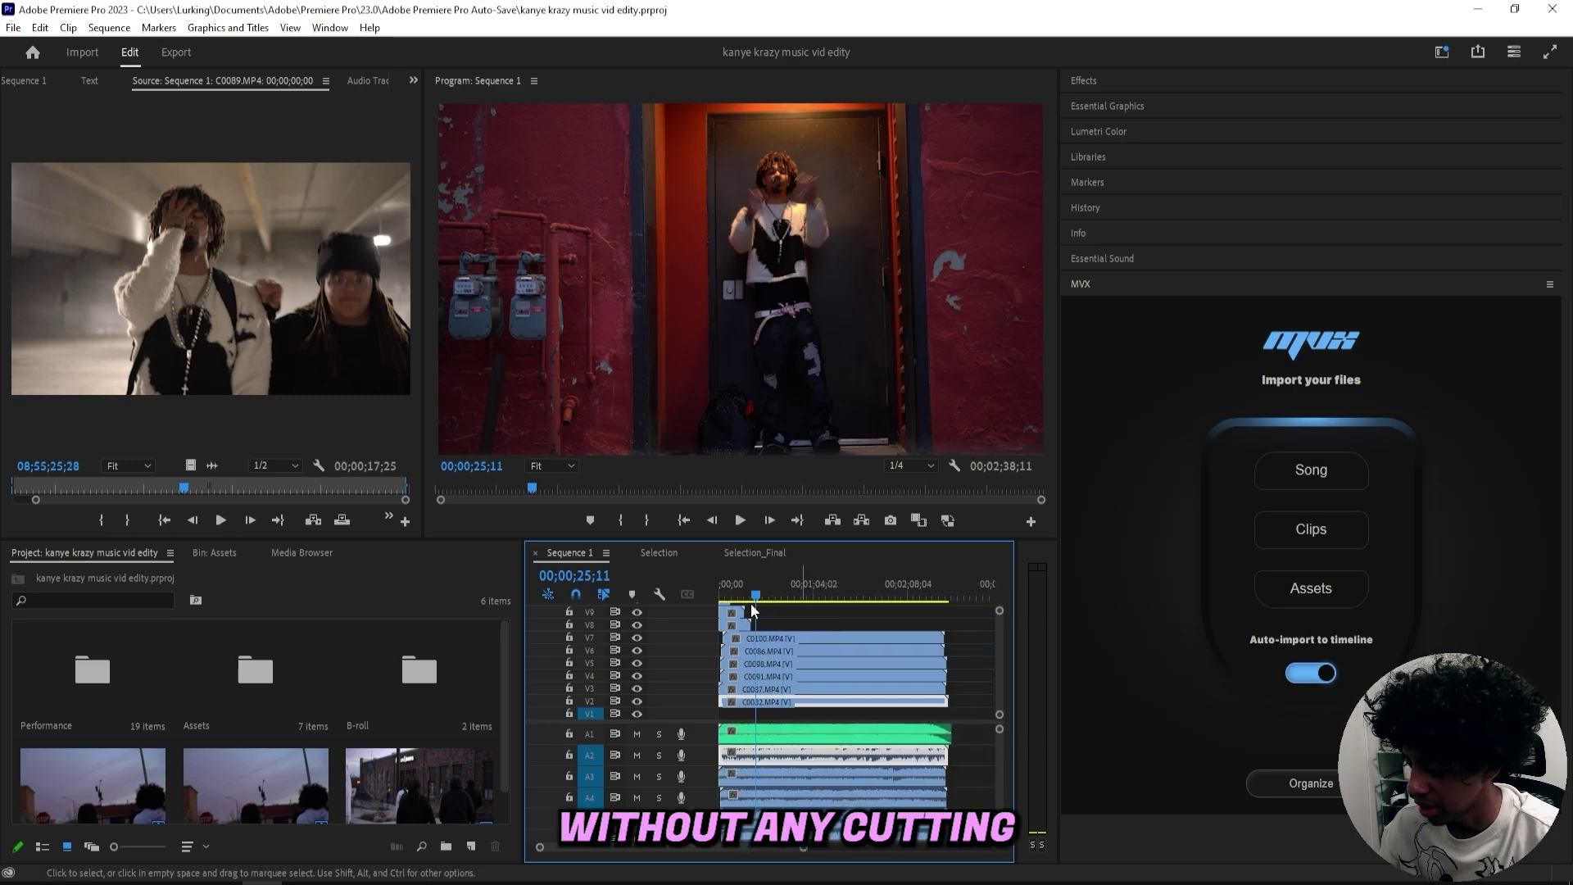
pyautogui.click(659, 553)
pyautogui.moveTo(778, 601); pyautogui.dragTo(800, 598)
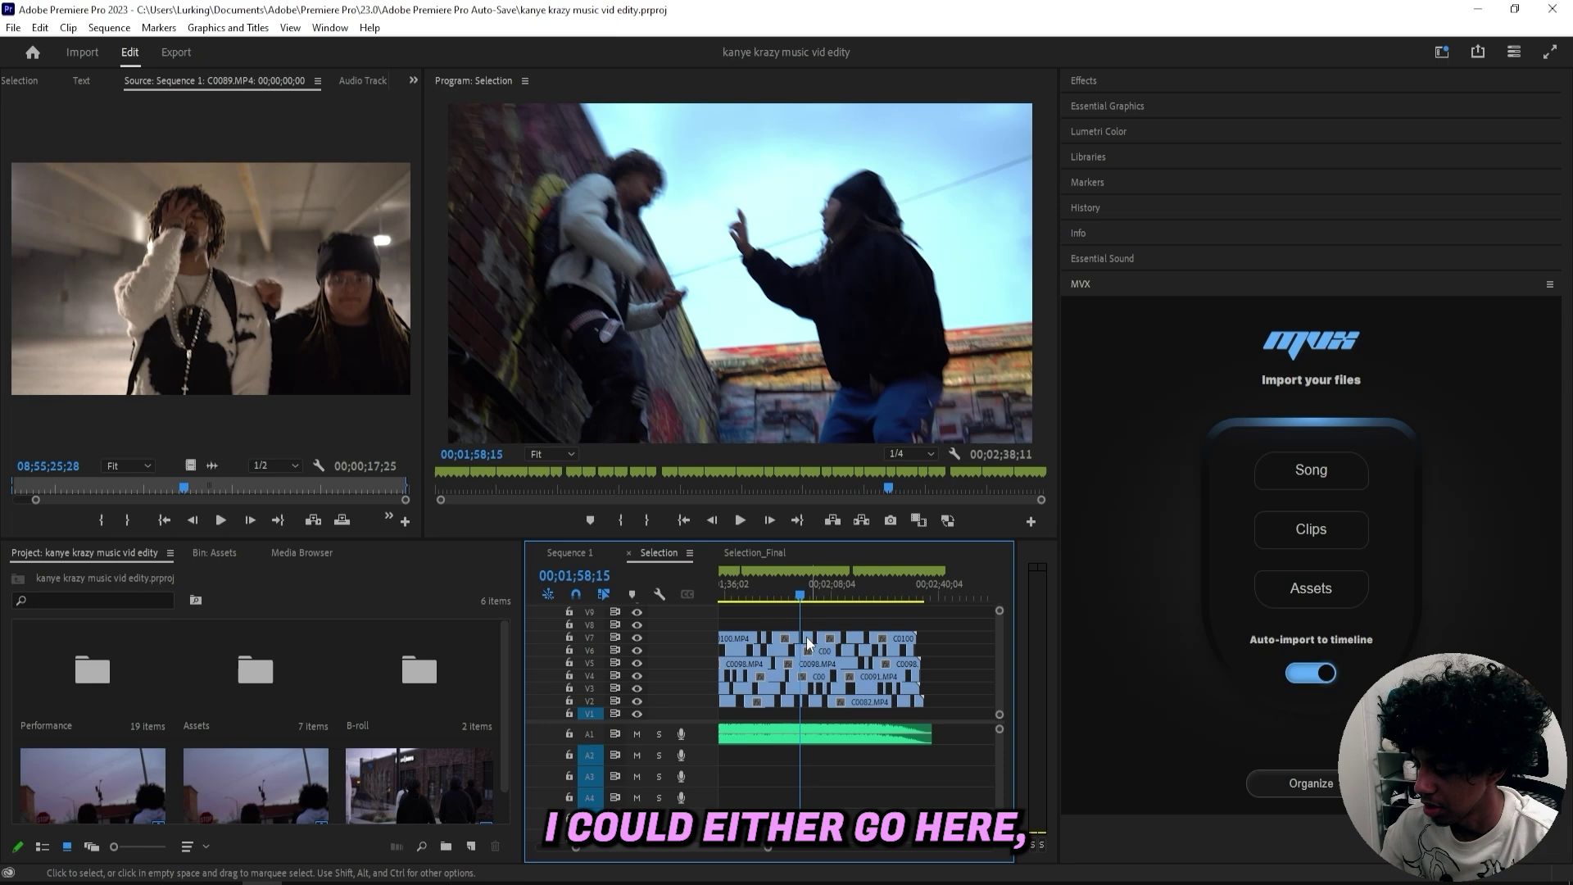
pyautogui.click(757, 555)
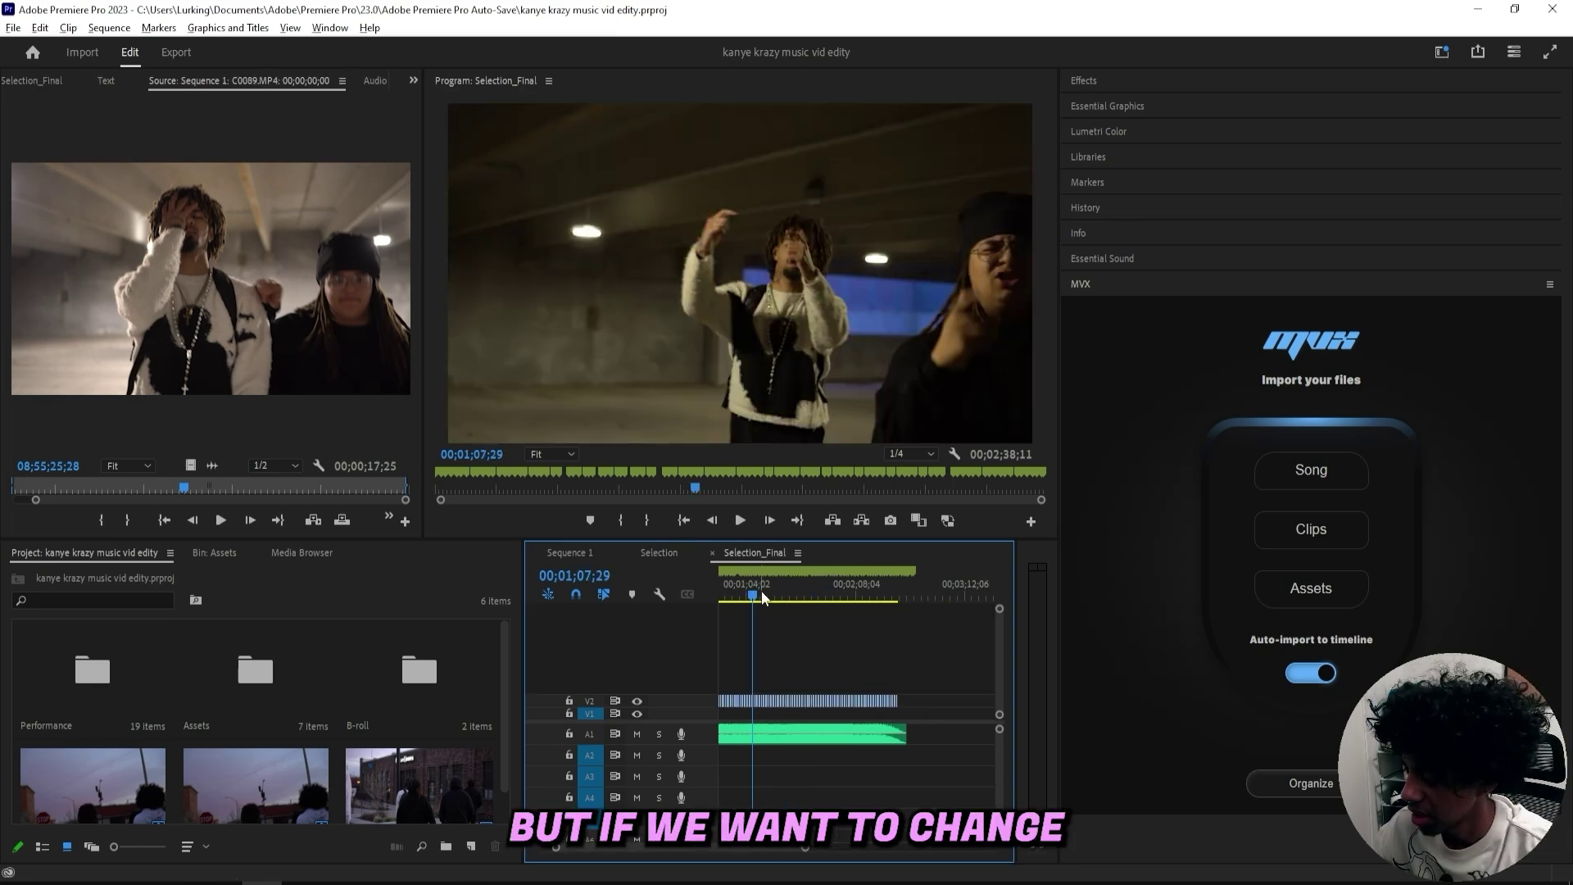
pyautogui.moveTo(750, 593); pyautogui.dragTo(782, 593)
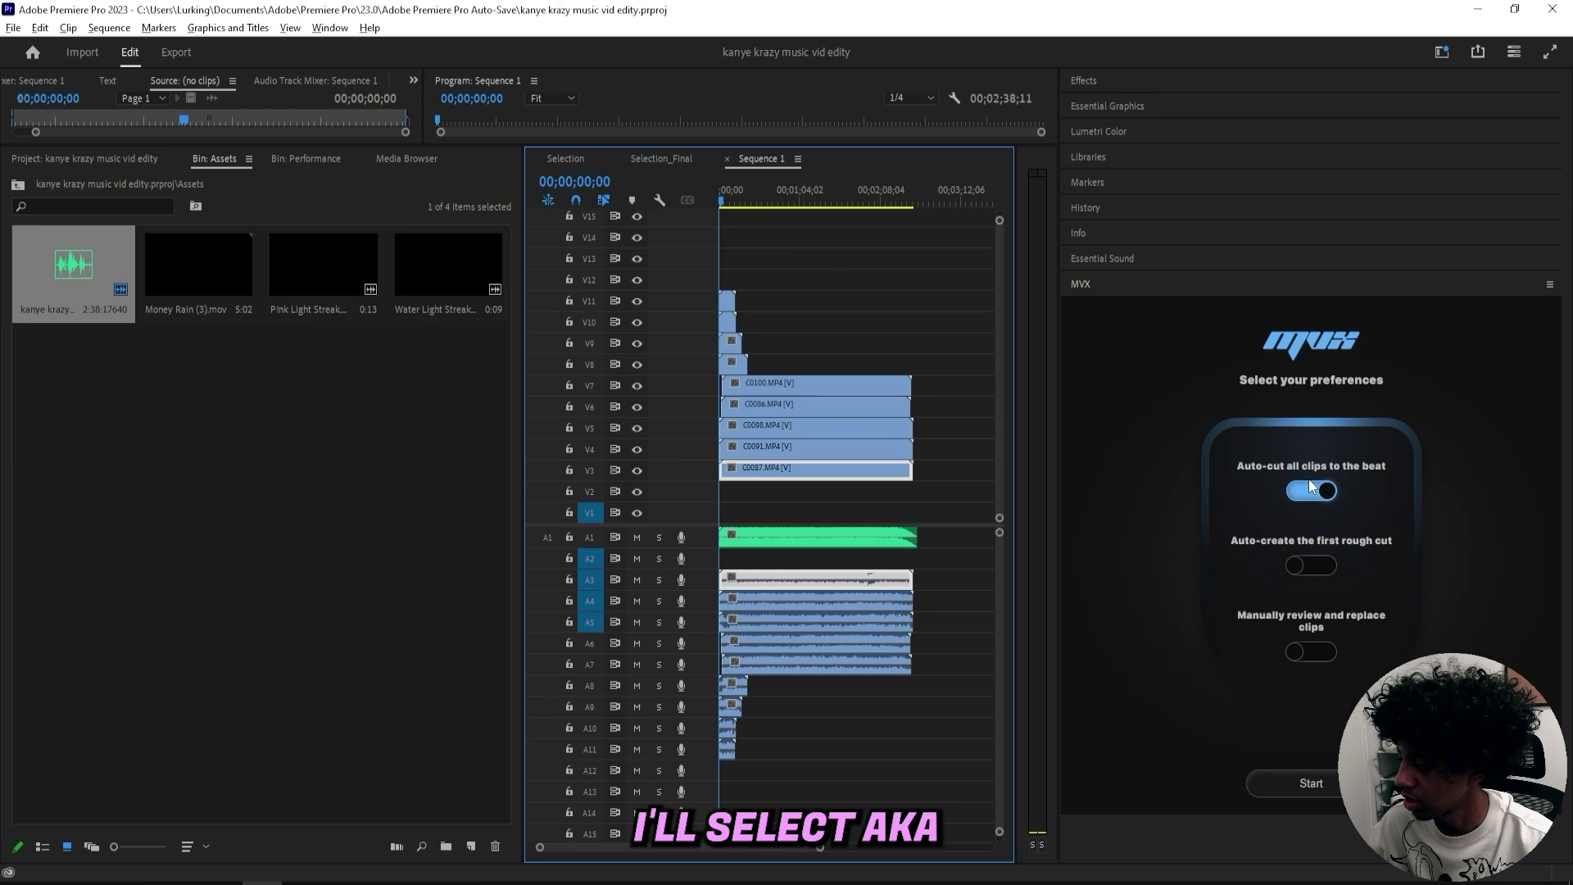
# Switch on 'Auto-create the first rough cut' and 'Manually review and replace clips', then start MVX.
pyautogui.click(1311, 565)
pyautogui.click(1301, 655)
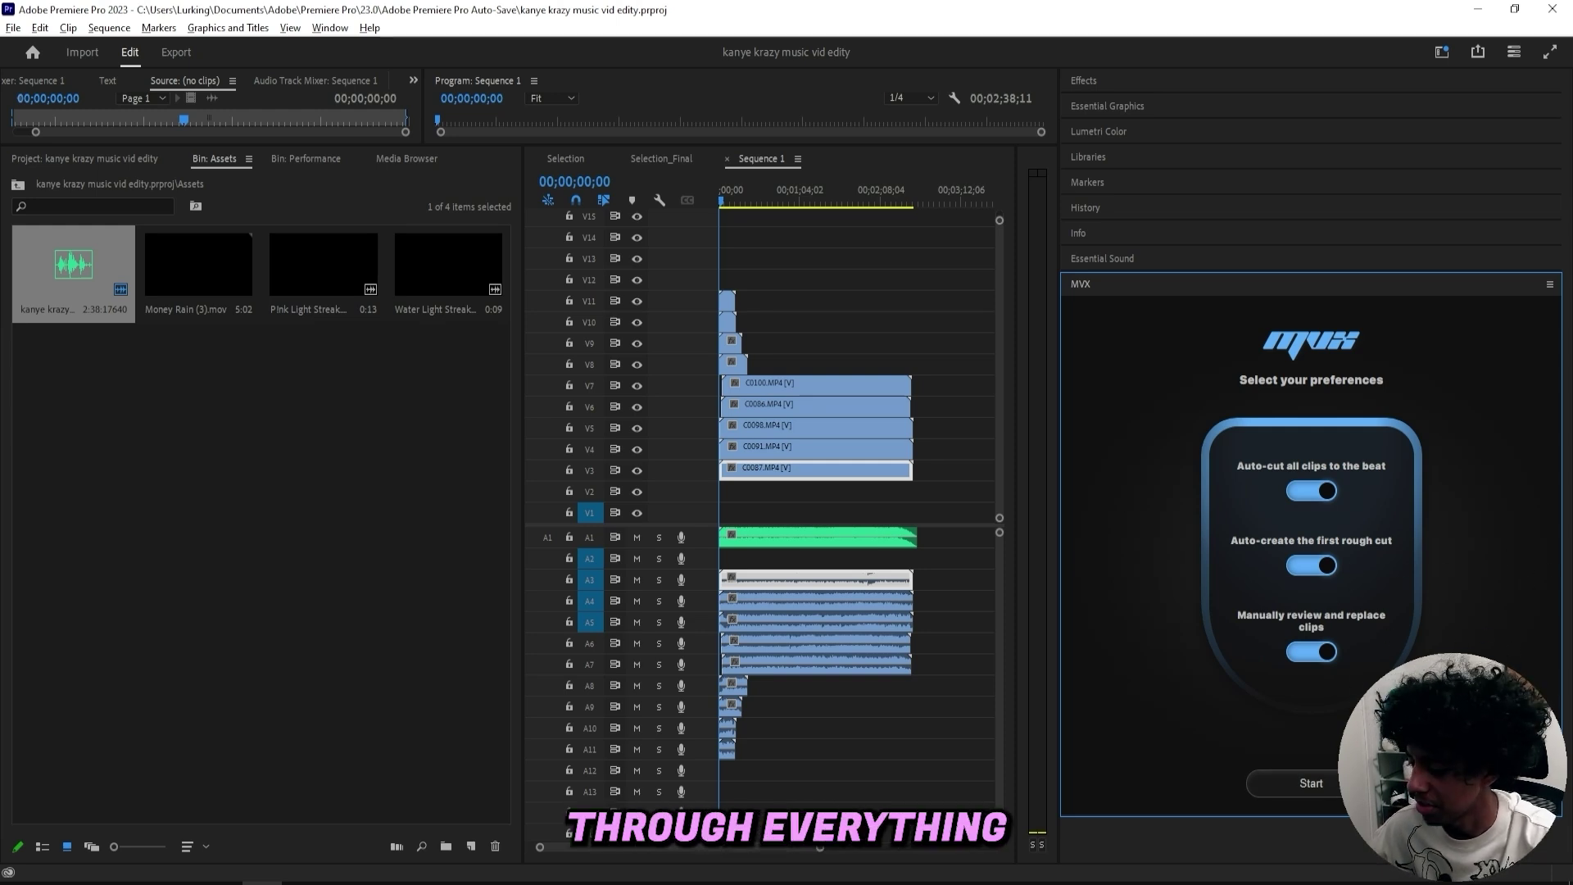
pyautogui.click(1309, 785)
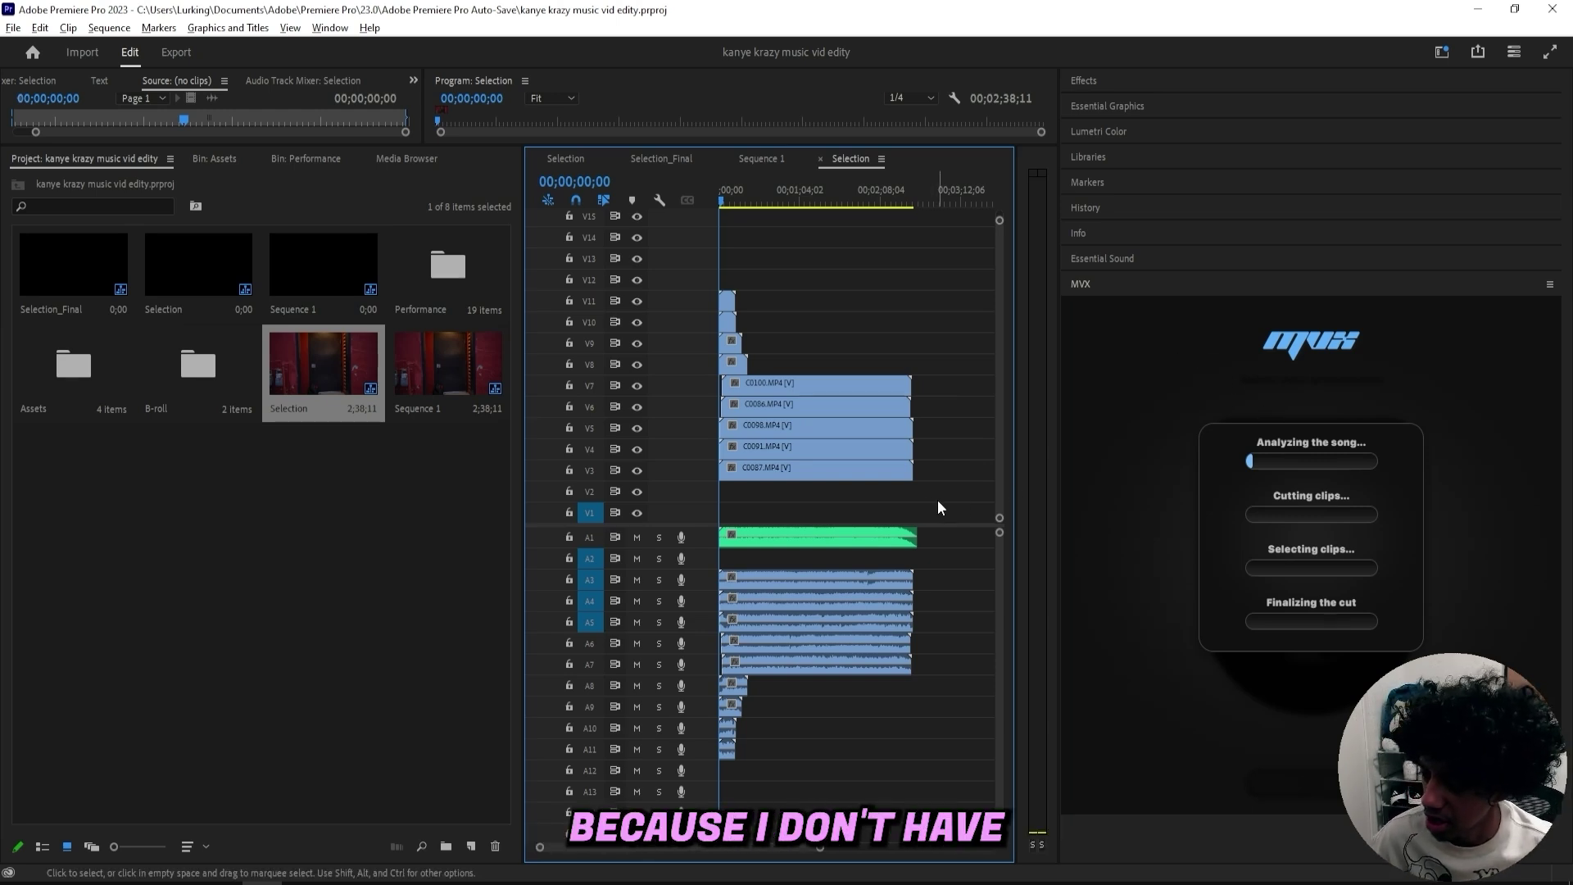
# Move the MVX progress window aside and wait until the Review the cut screen appears.
pyautogui.moveTo(937, 500); pyautogui.dragTo(948, 358)
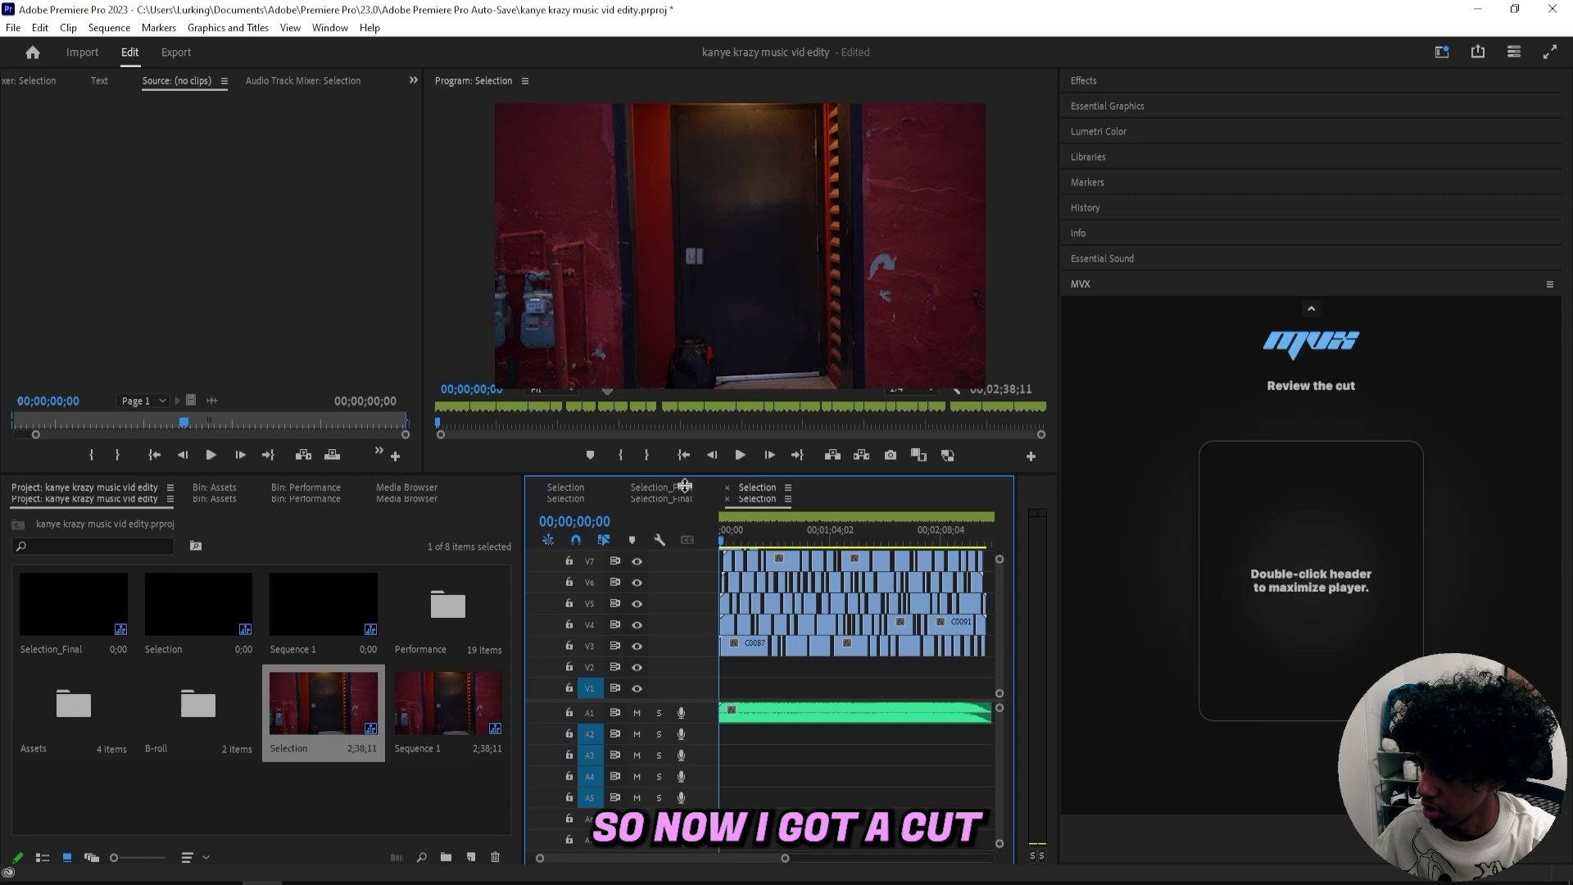
# Play the new cut briefly, then stretch the MVX panel down to the window bottom.
pyautogui.press('space')
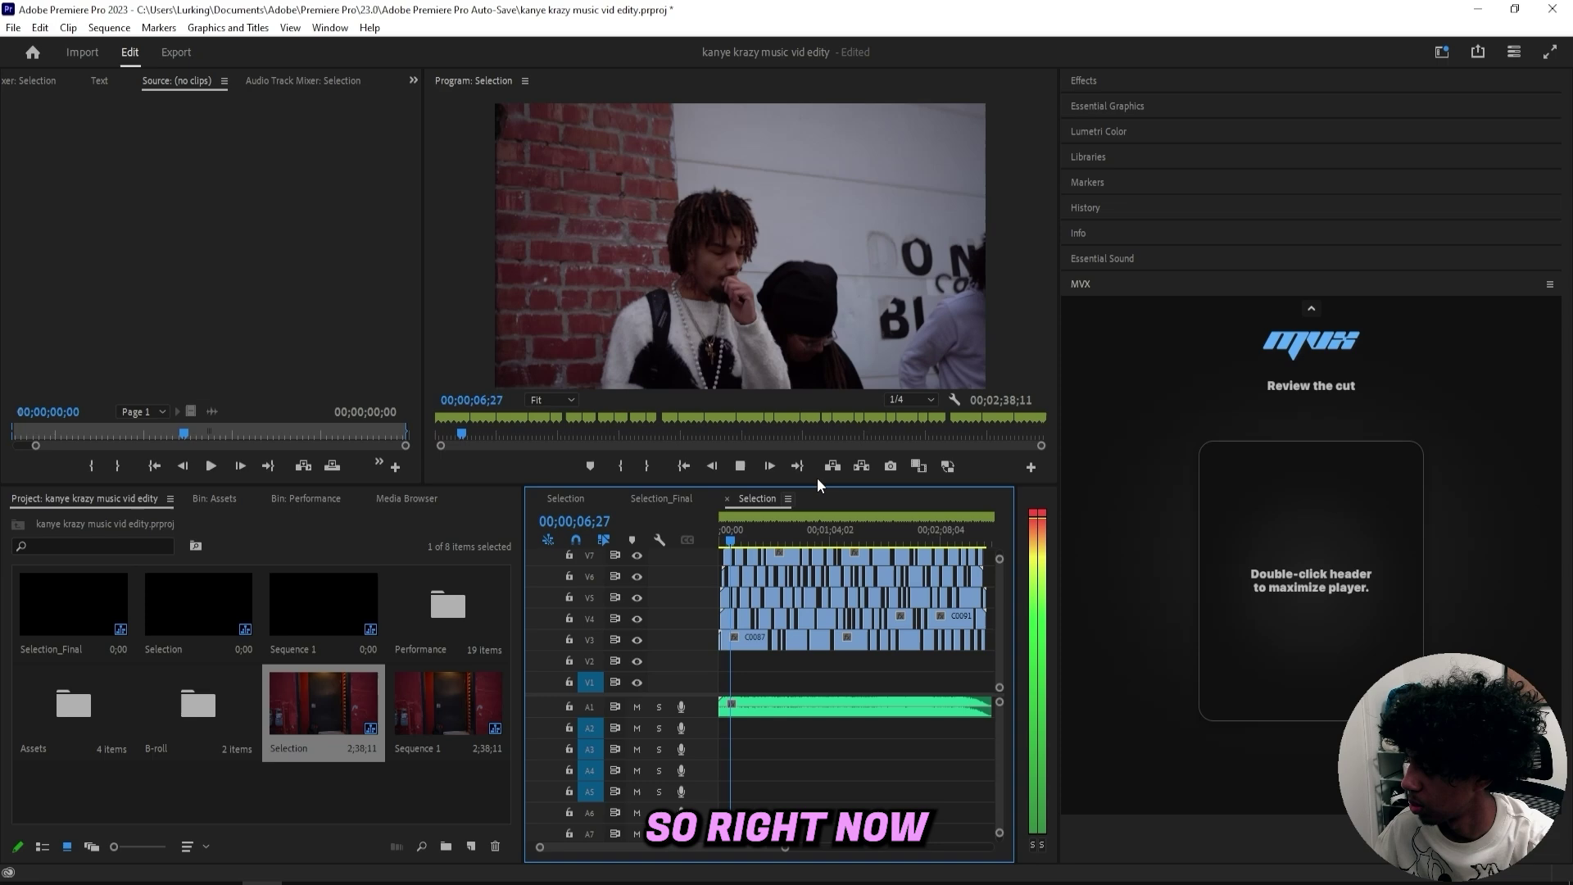
pyautogui.press('space')
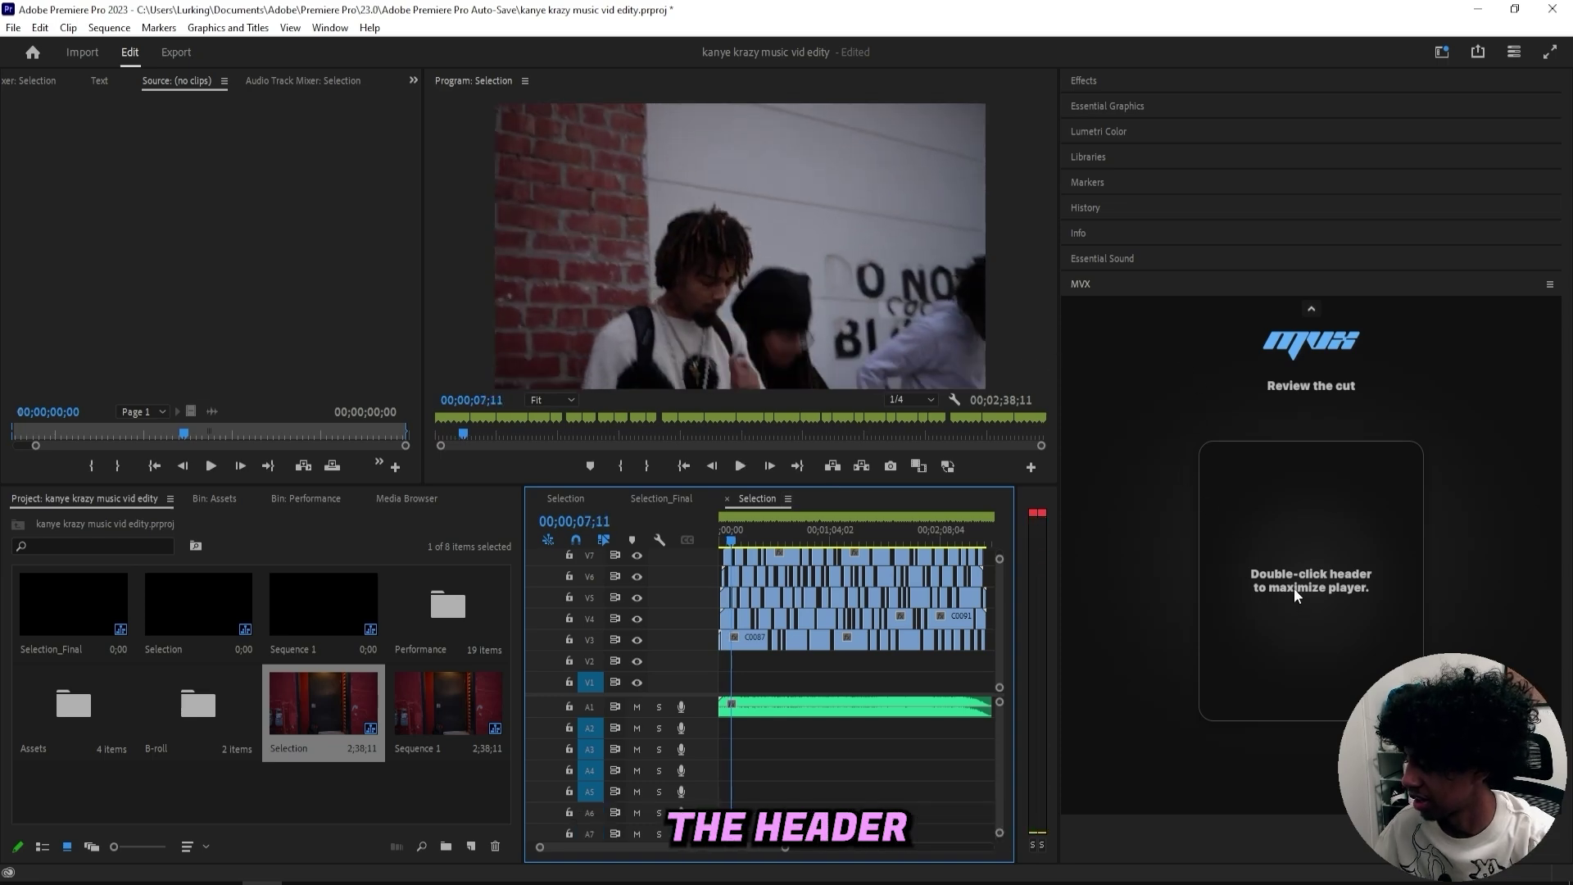
pyautogui.click(1078, 285)
pyautogui.doubleClick(1087, 285)
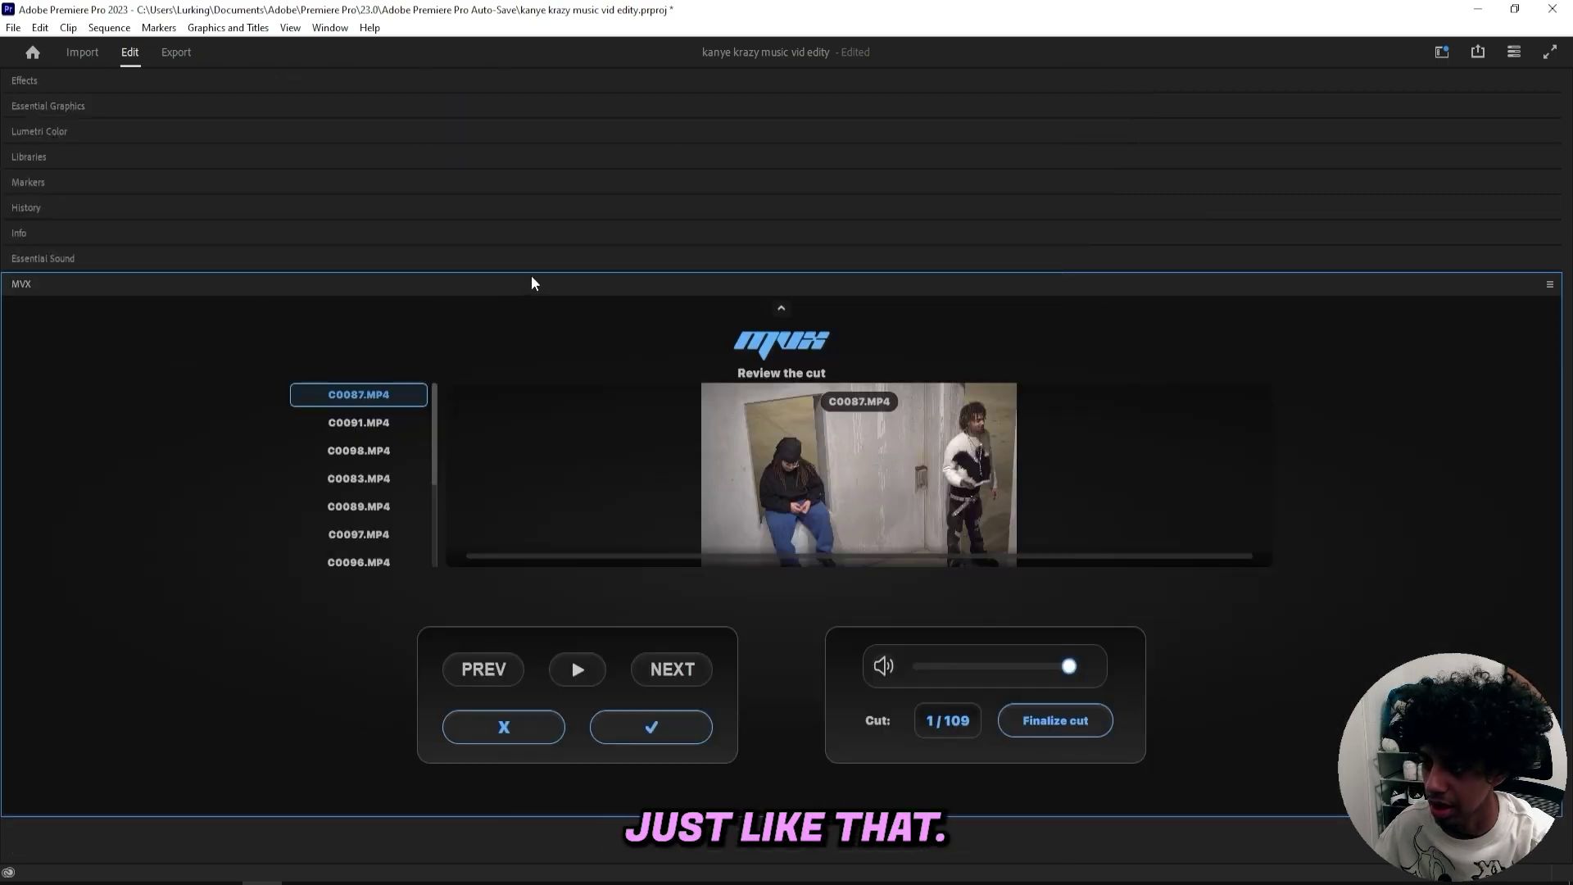
pyautogui.click(531, 278)
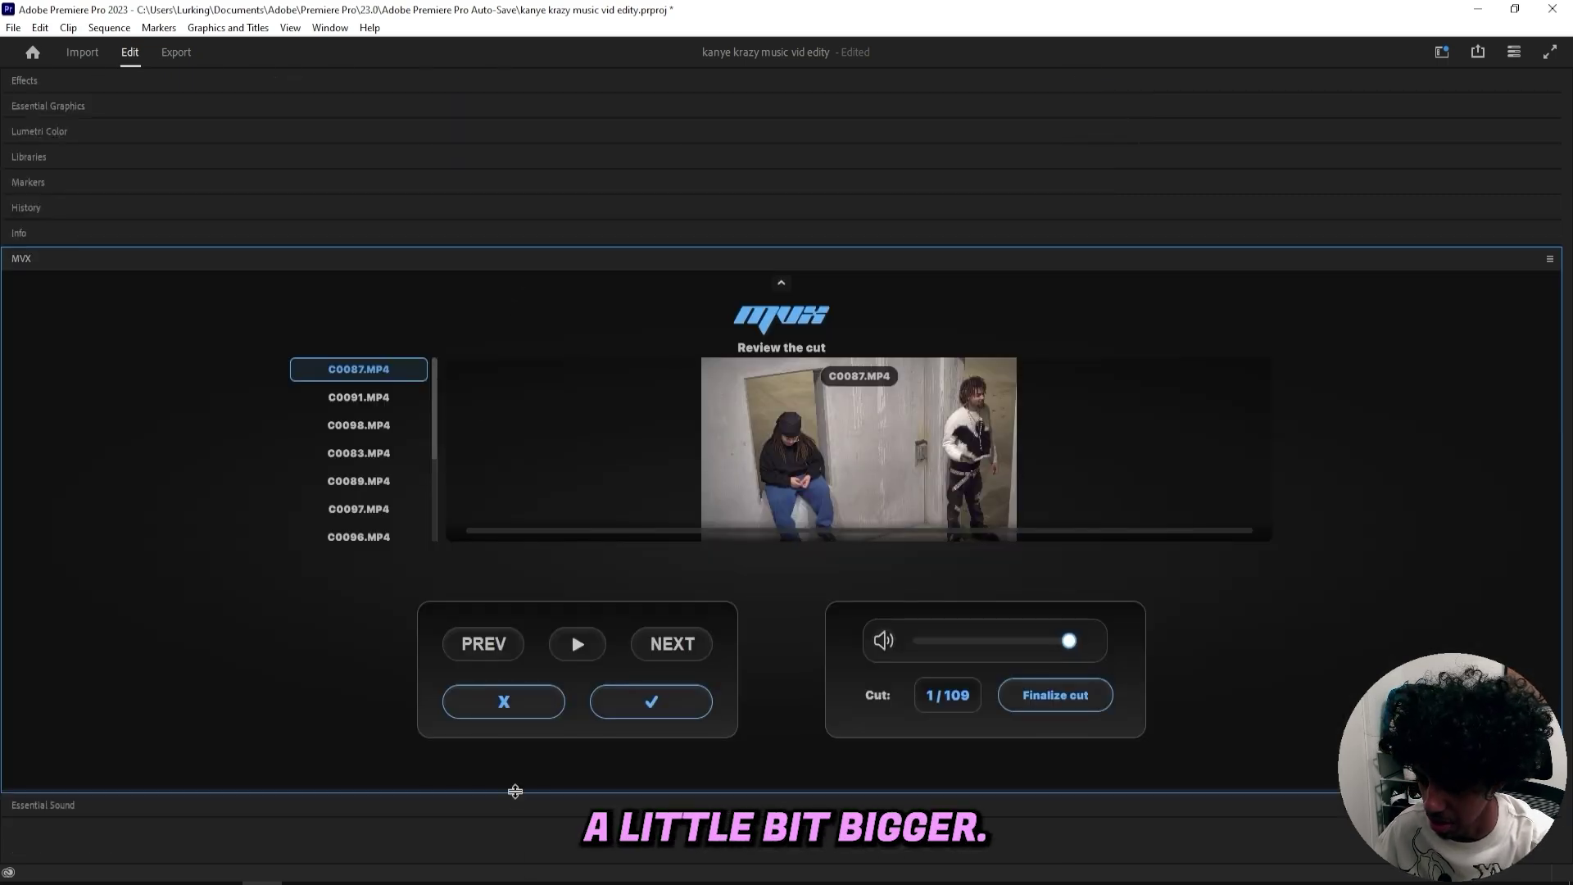
pyautogui.moveTo(511, 792); pyautogui.dragTo(512, 864)
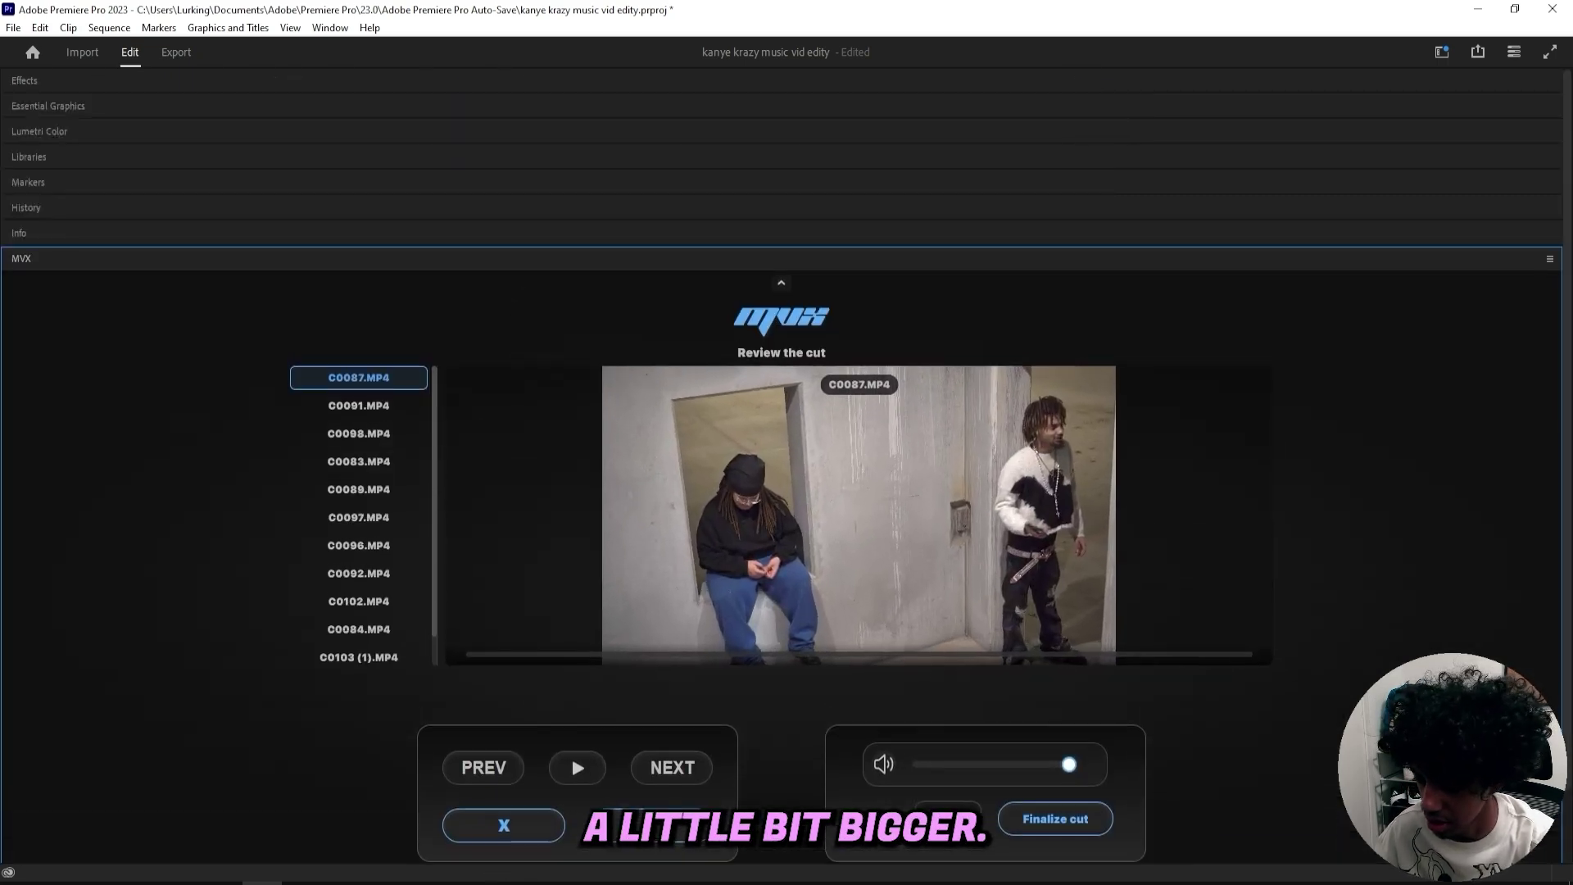
# Close the Info, History and Markers side panels to free up room for MVX.
pyautogui.rightClick(361, 235)
pyautogui.click(383, 242)
pyautogui.rightClick(347, 209)
pyautogui.click(378, 218)
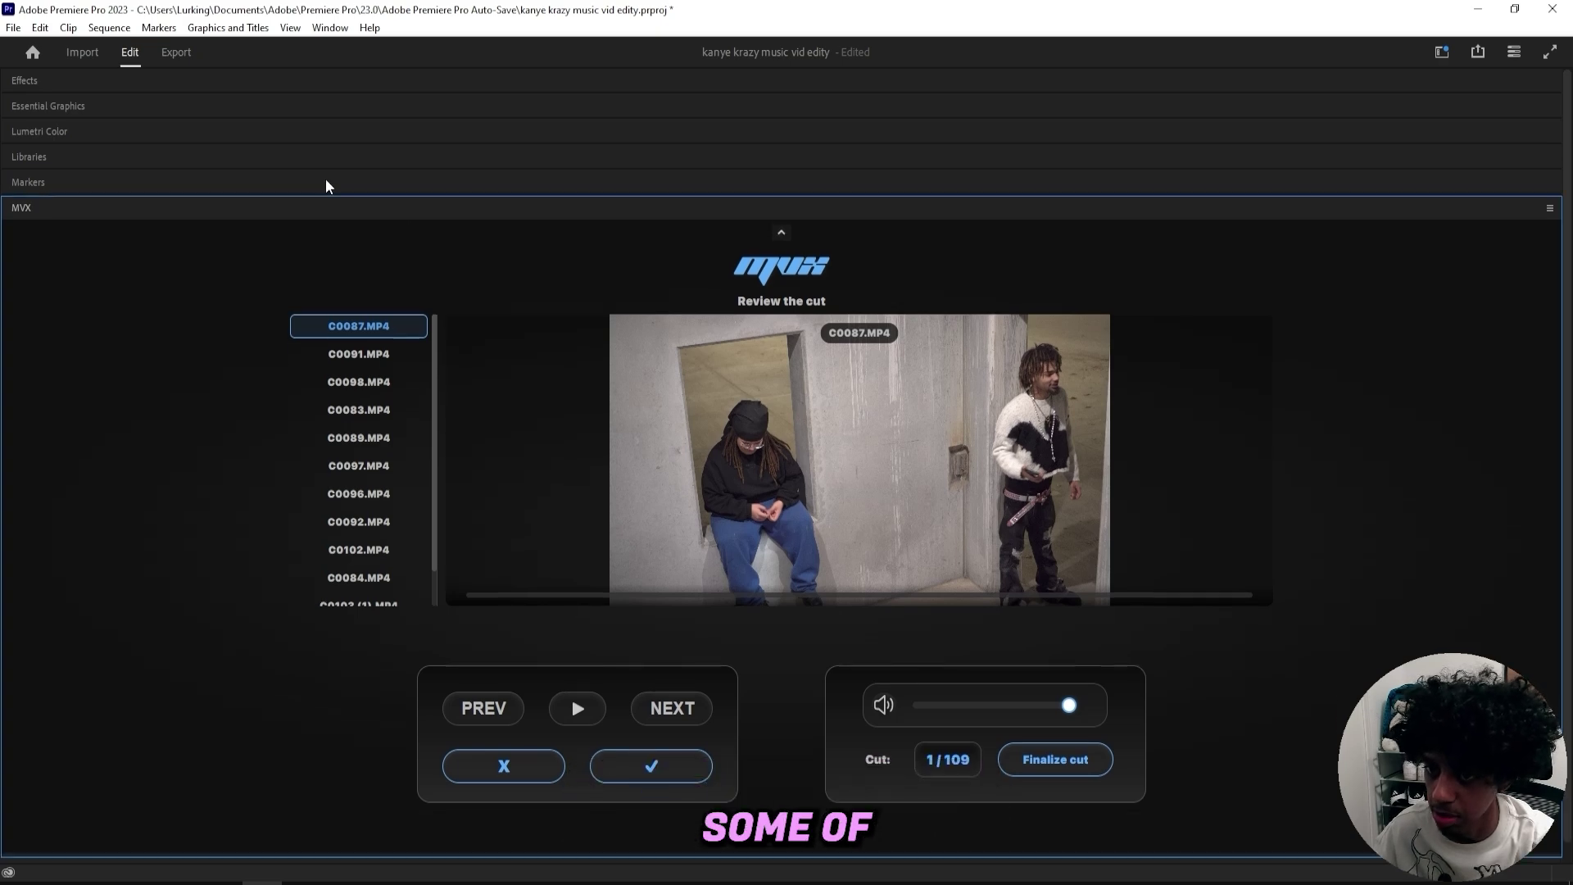
pyautogui.rightClick(326, 185)
pyautogui.click(352, 194)
pyautogui.rightClick(248, 155)
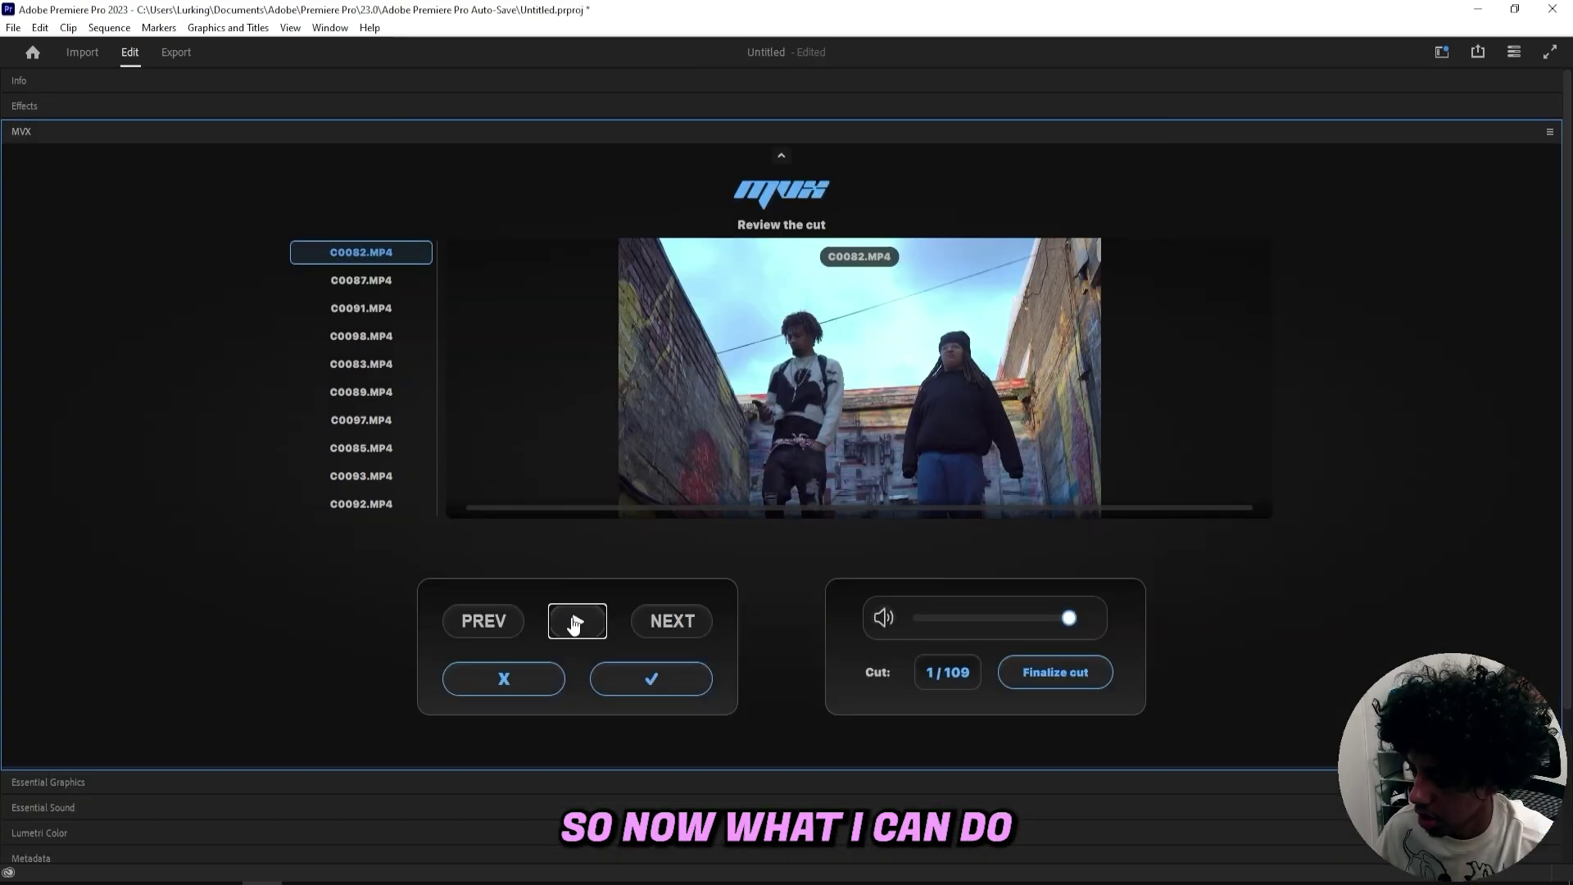
# Preview MVX clip options C0091, C0098, C0083 and C0089, playing C0083.
pyautogui.click(576, 621)
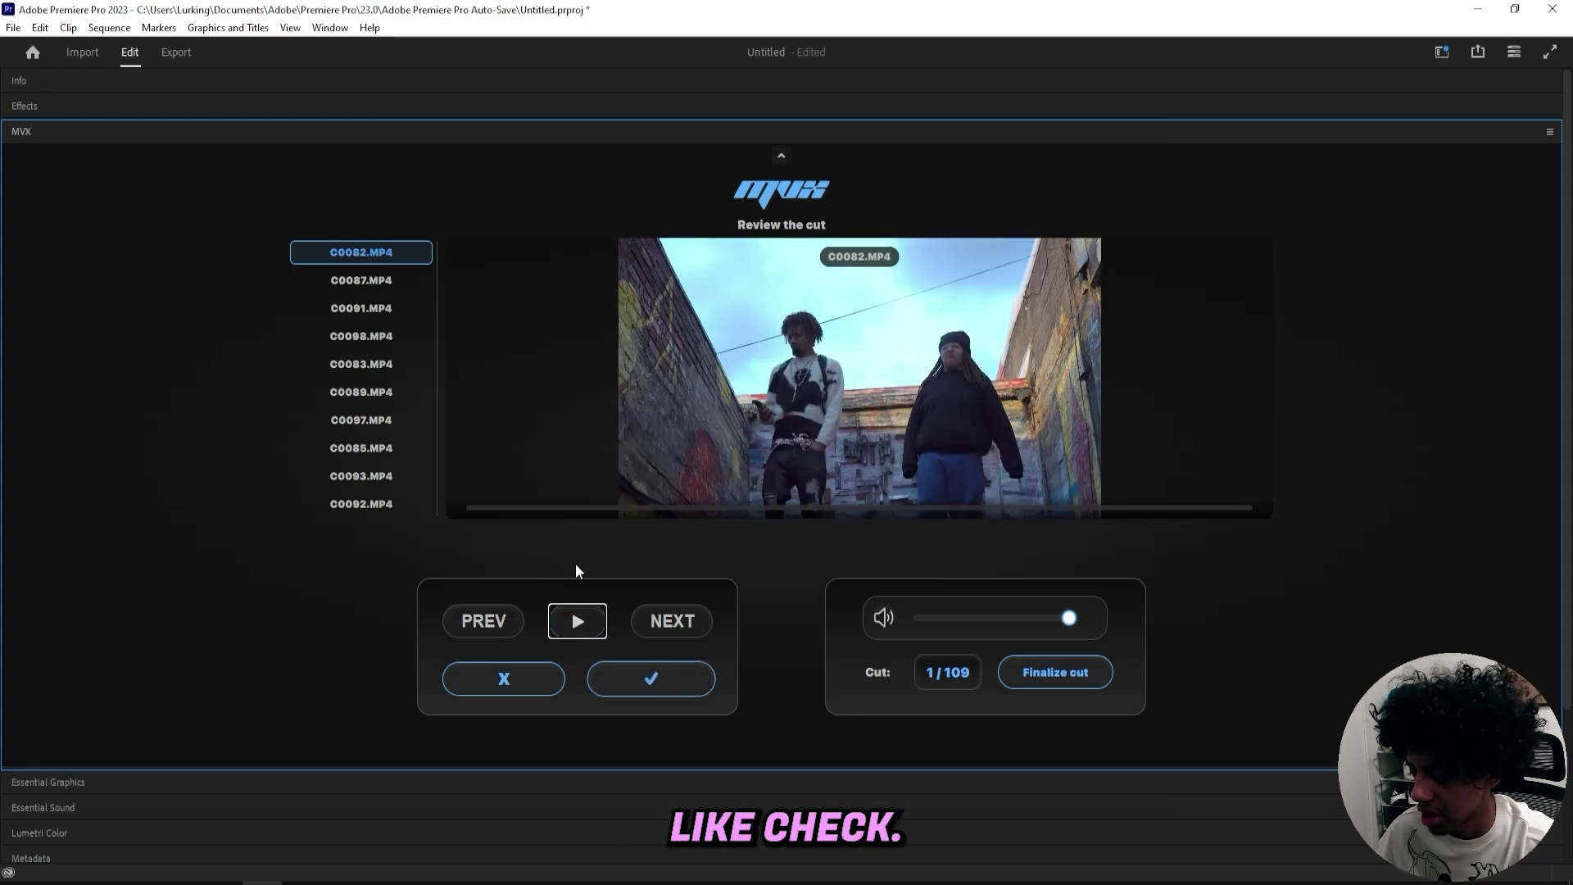
pyautogui.click(371, 308)
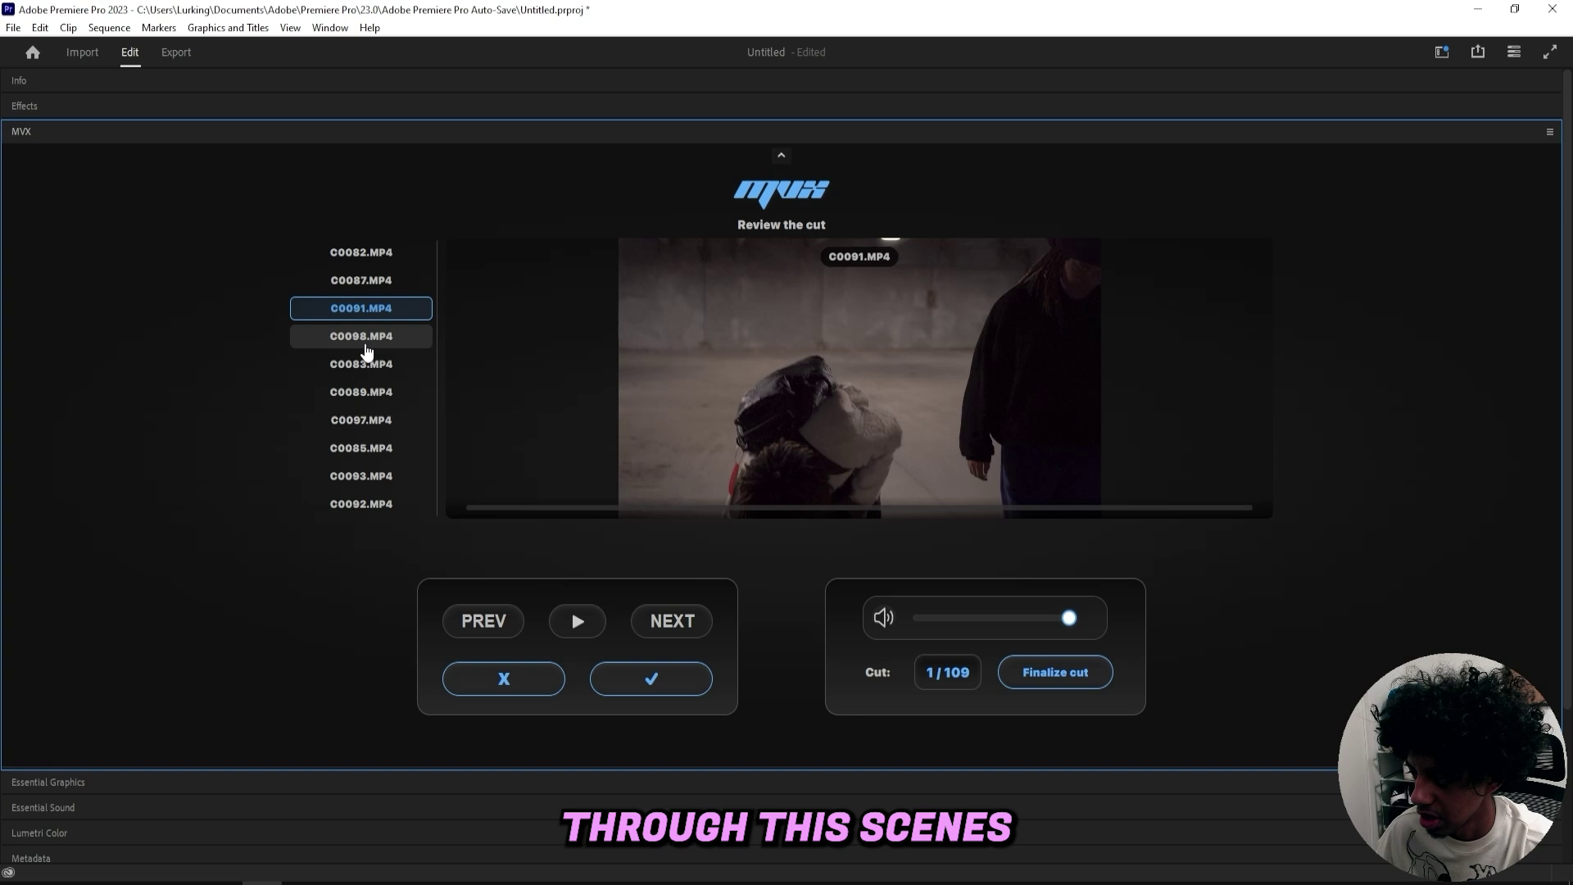
pyautogui.click(368, 336)
pyautogui.click(407, 363)
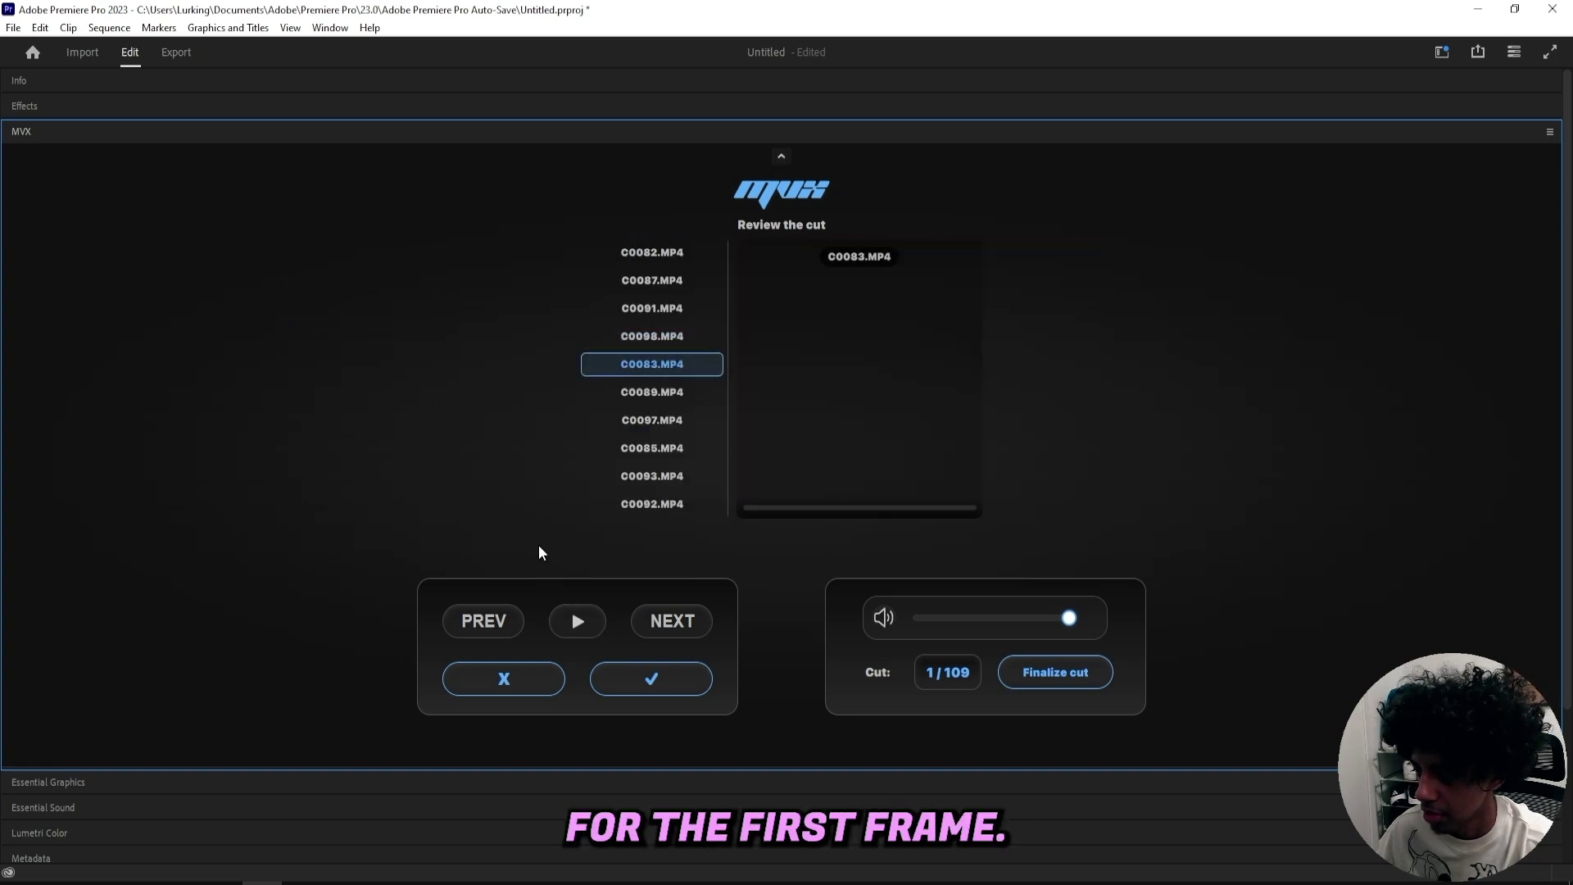
pyautogui.click(378, 392)
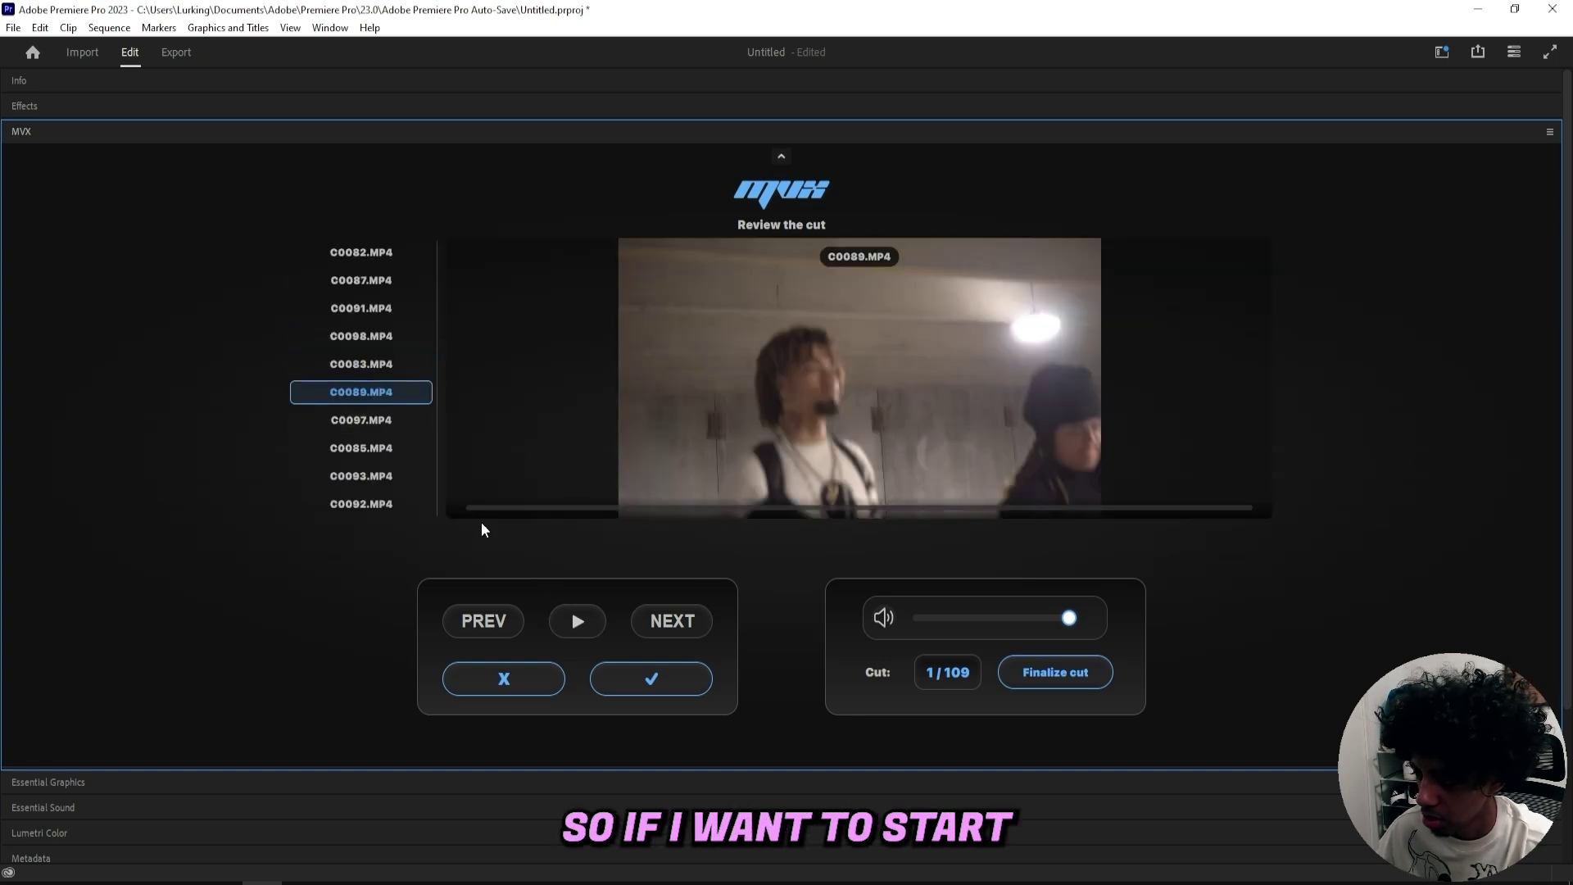
pyautogui.click(367, 364)
pyautogui.click(577, 621)
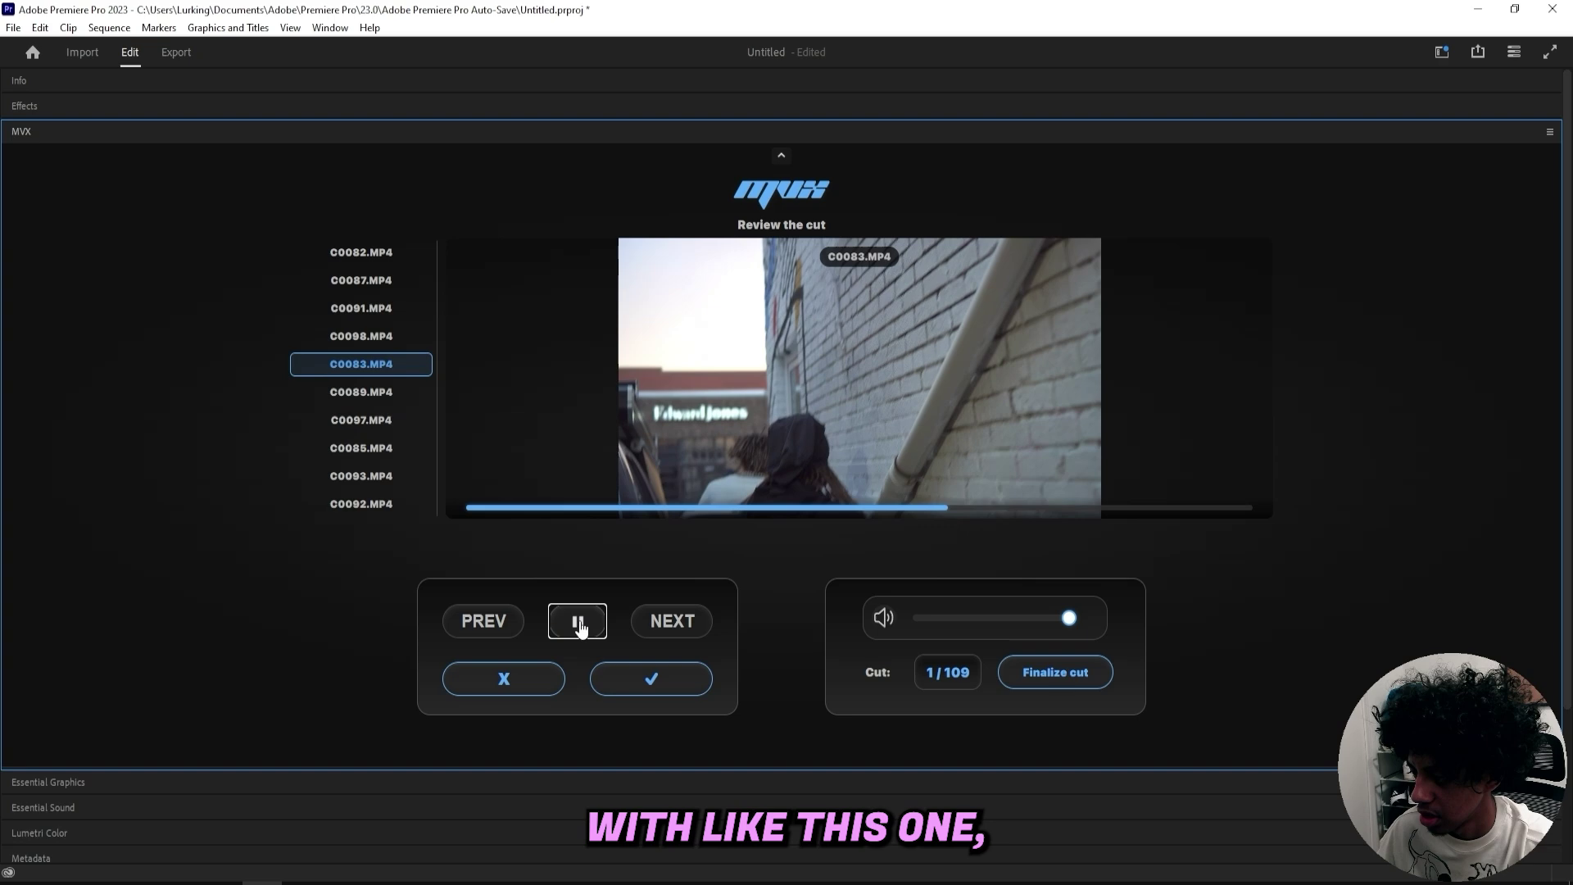
pyautogui.click(578, 624)
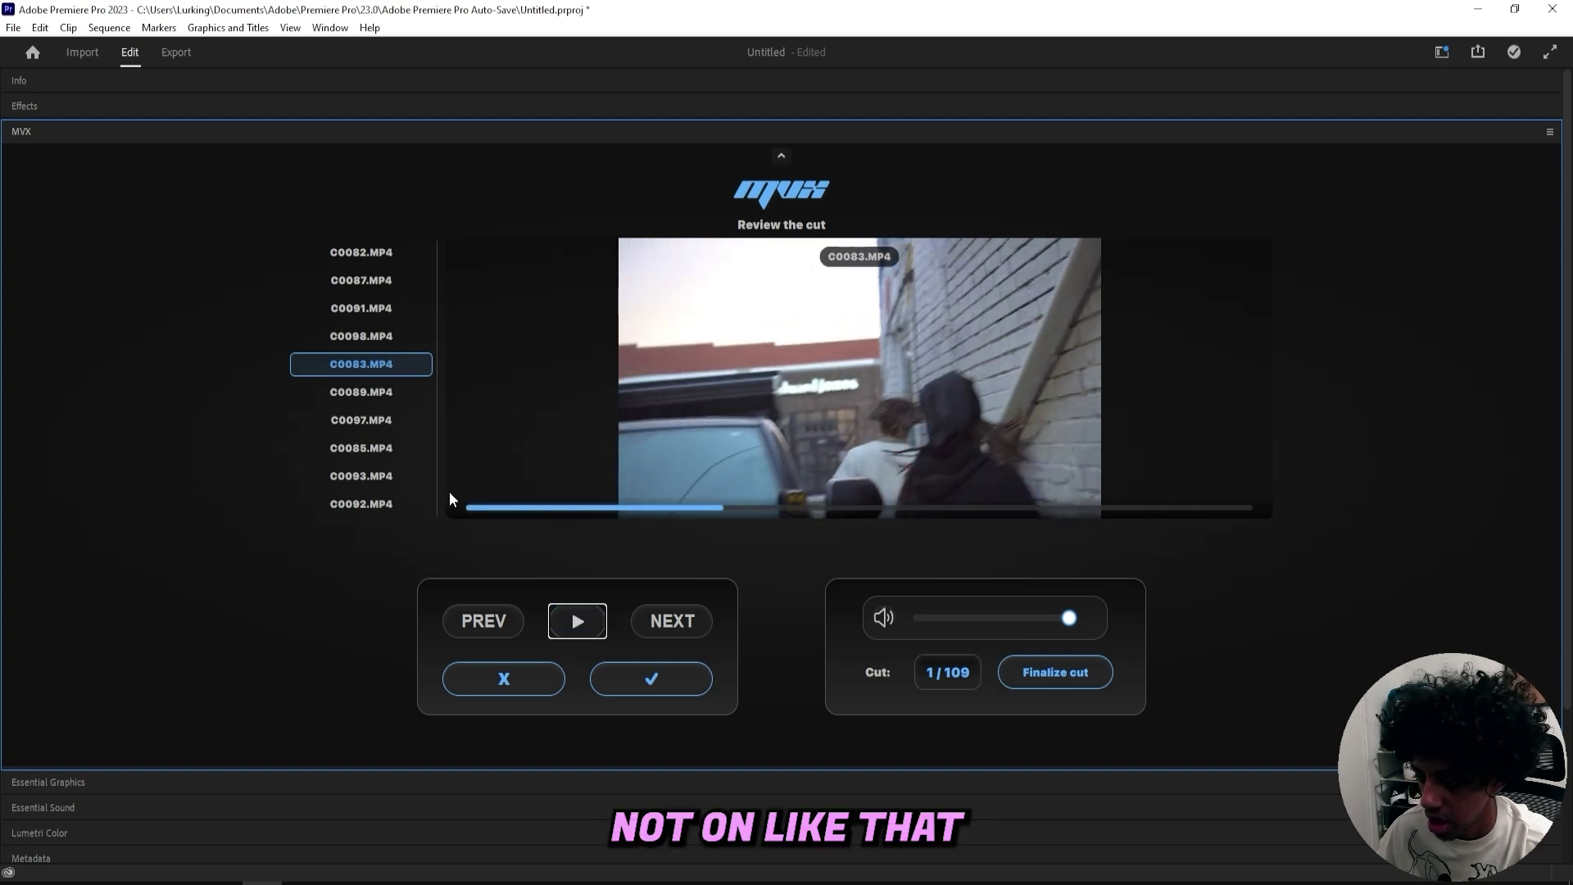
# Preview clips C0085 and C0093, then accept C0093 as the first cut.
pyautogui.click(384, 453)
pyautogui.click(577, 621)
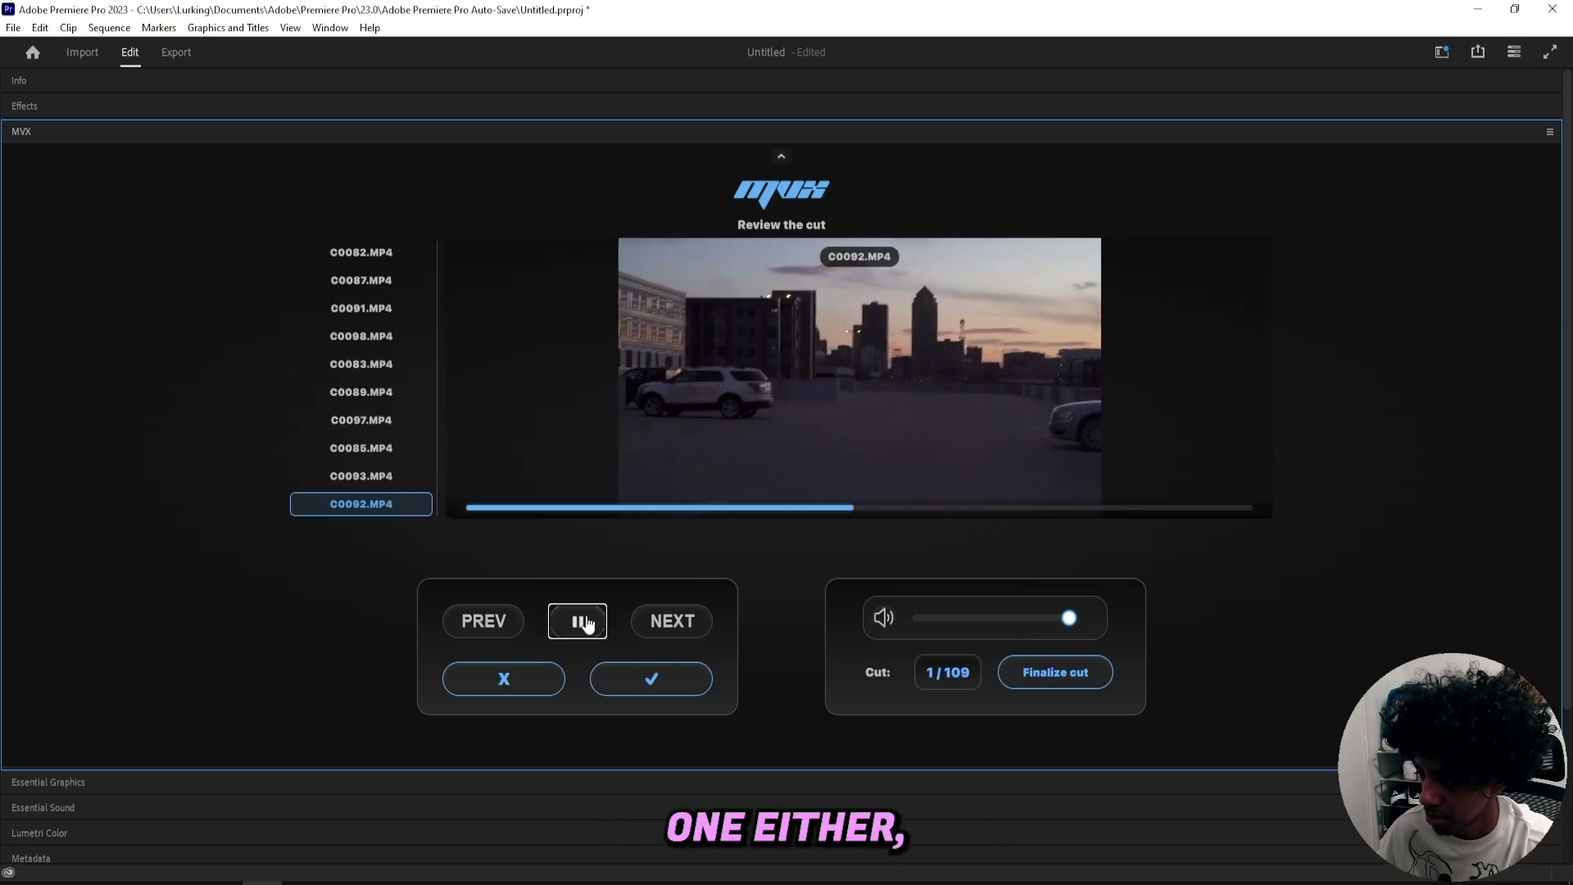
pyautogui.click(584, 622)
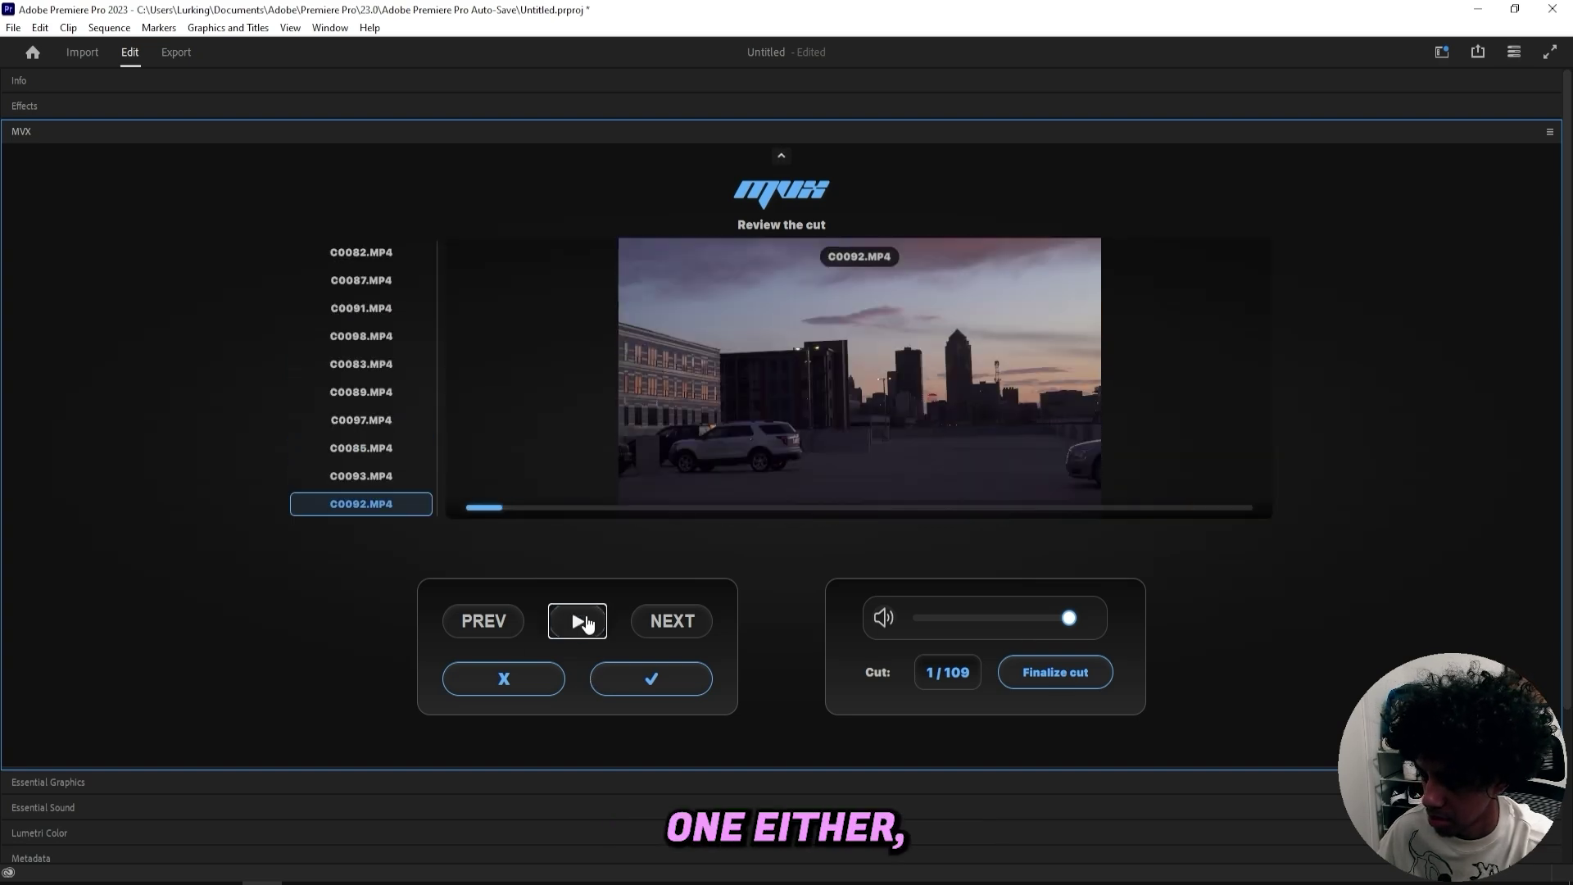
pyautogui.click(359, 477)
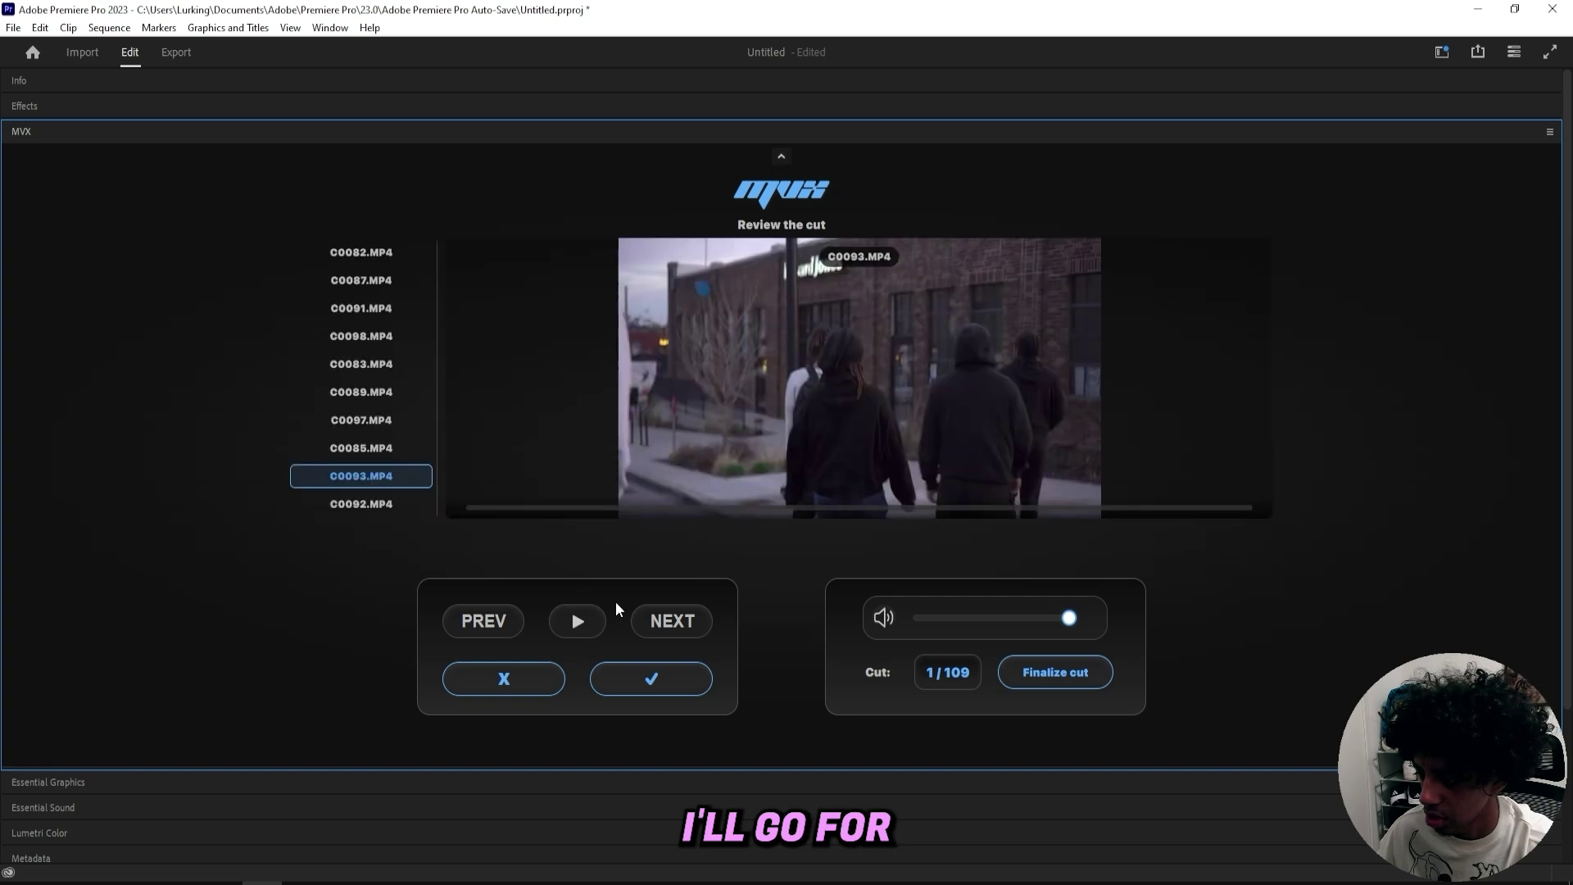
pyautogui.click(679, 687)
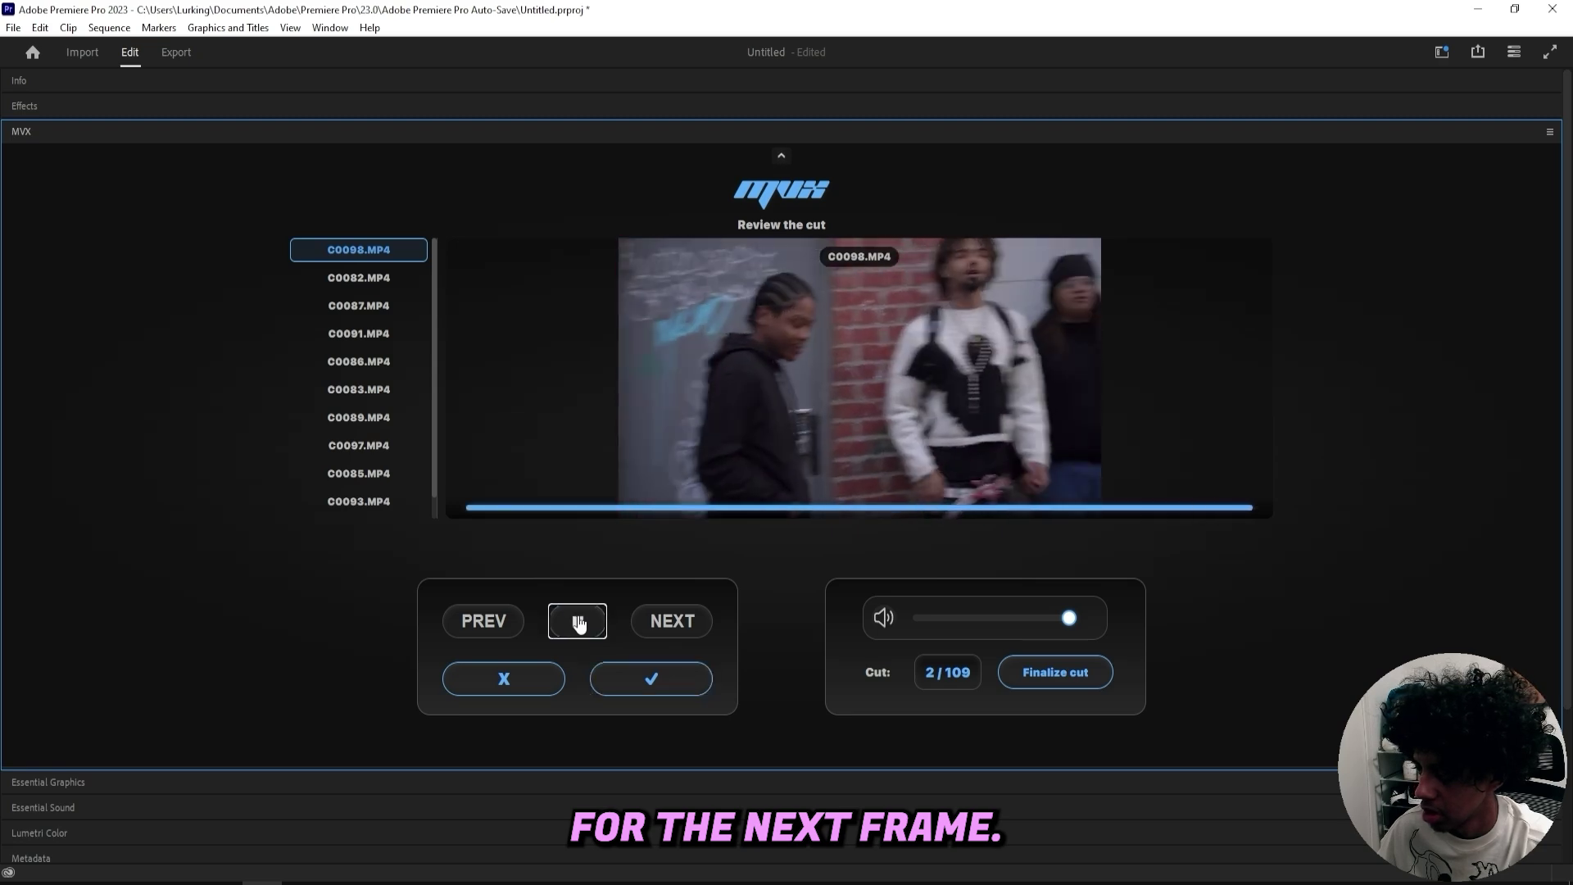
# Preview and accept C0082 for the next cut, then finalize into Selection_Final.
pyautogui.click(378, 278)
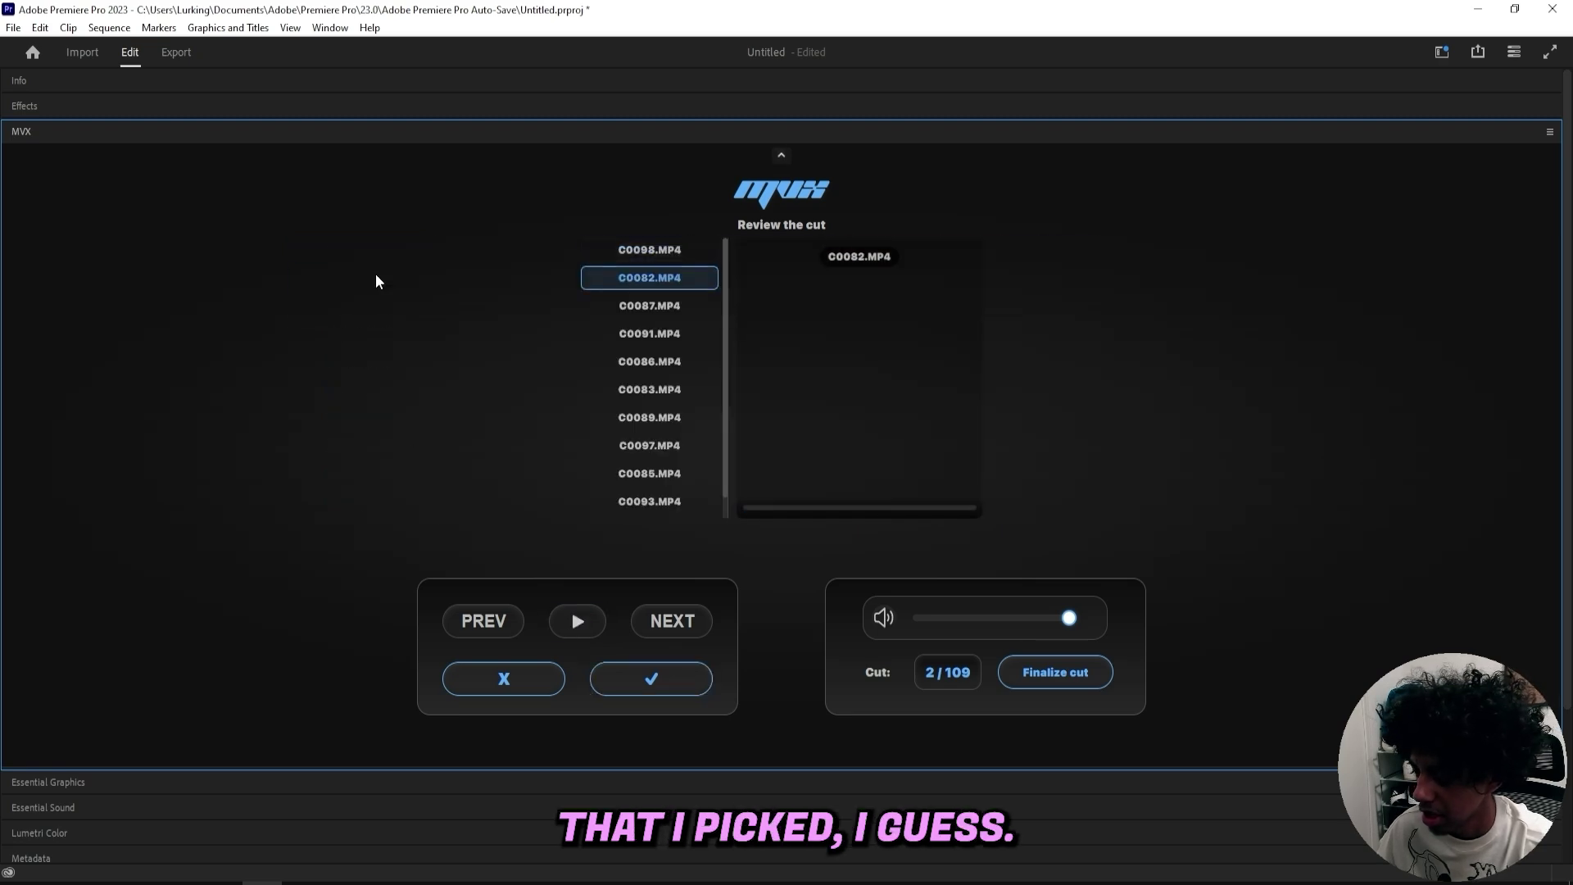
pyautogui.click(575, 620)
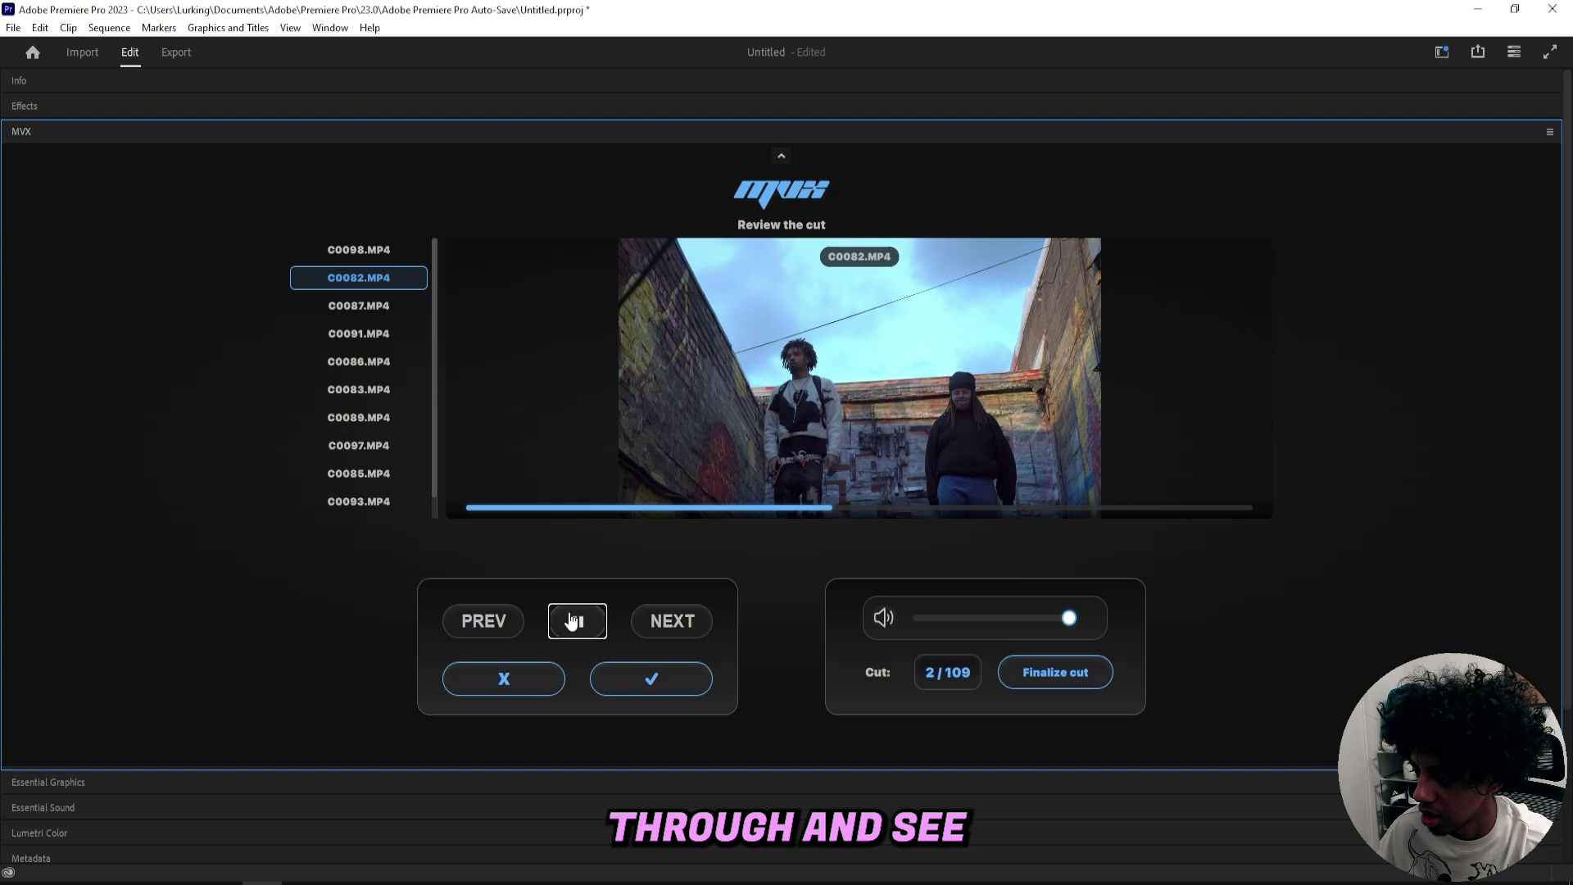
pyautogui.click(574, 620)
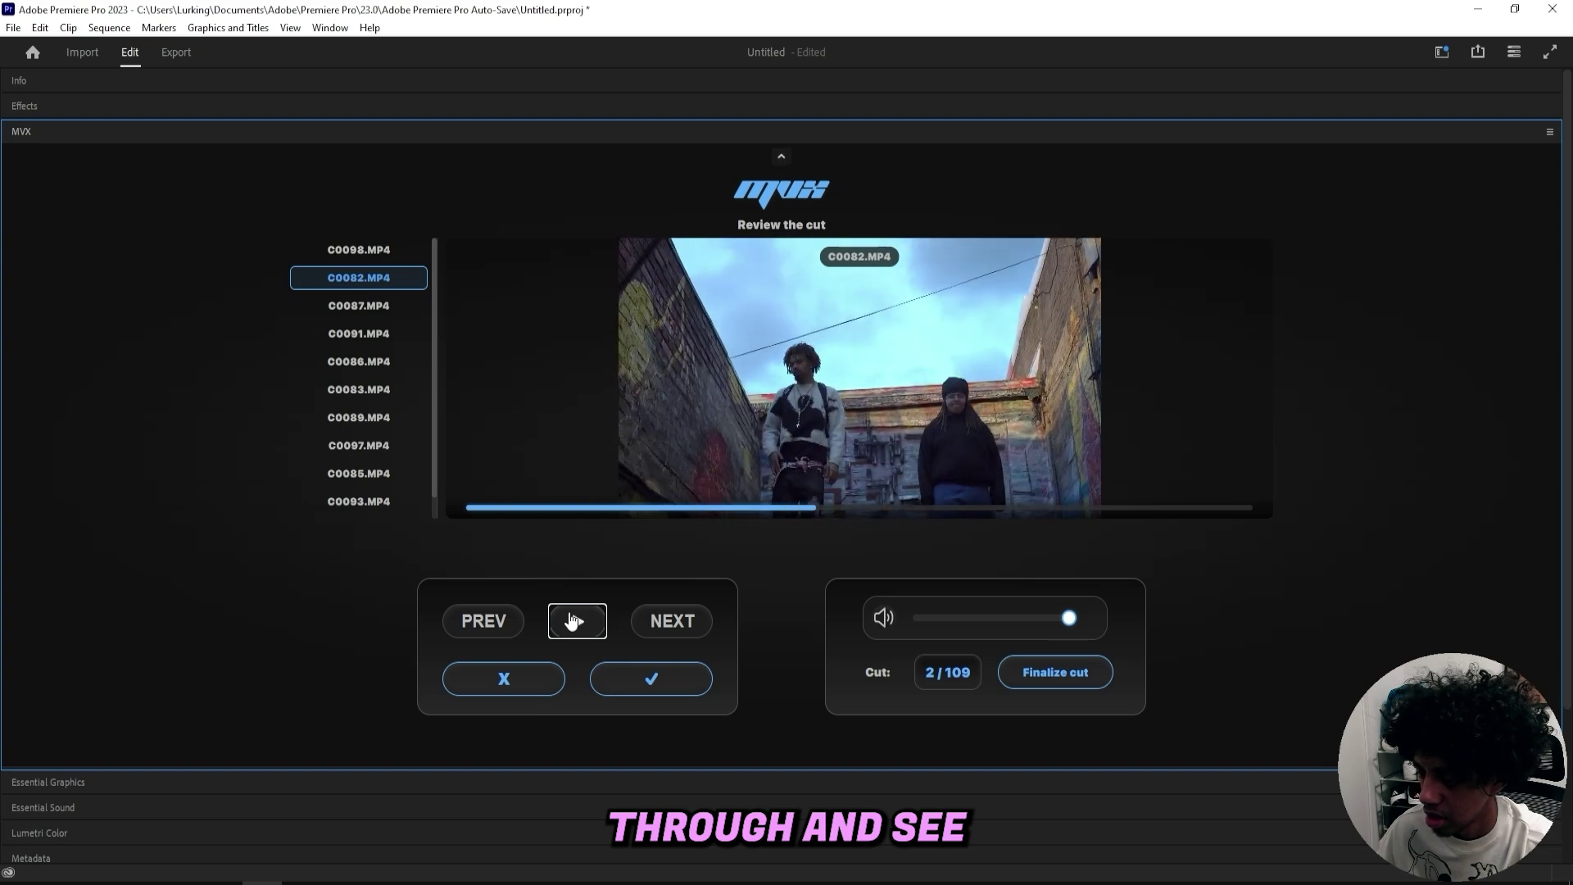
pyautogui.click(350, 318)
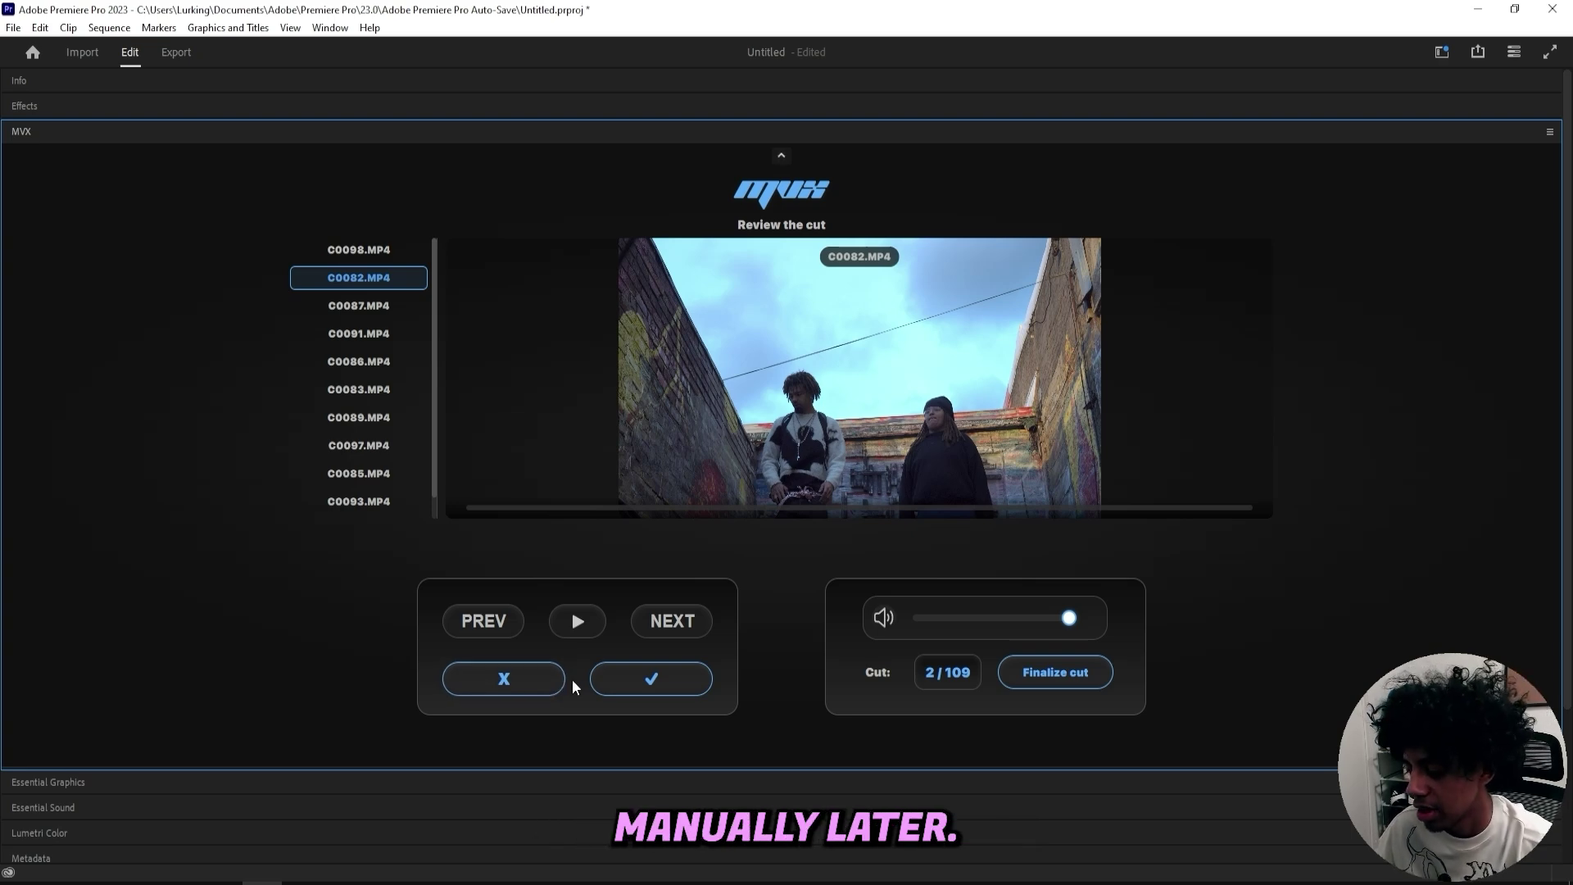
pyautogui.click(660, 686)
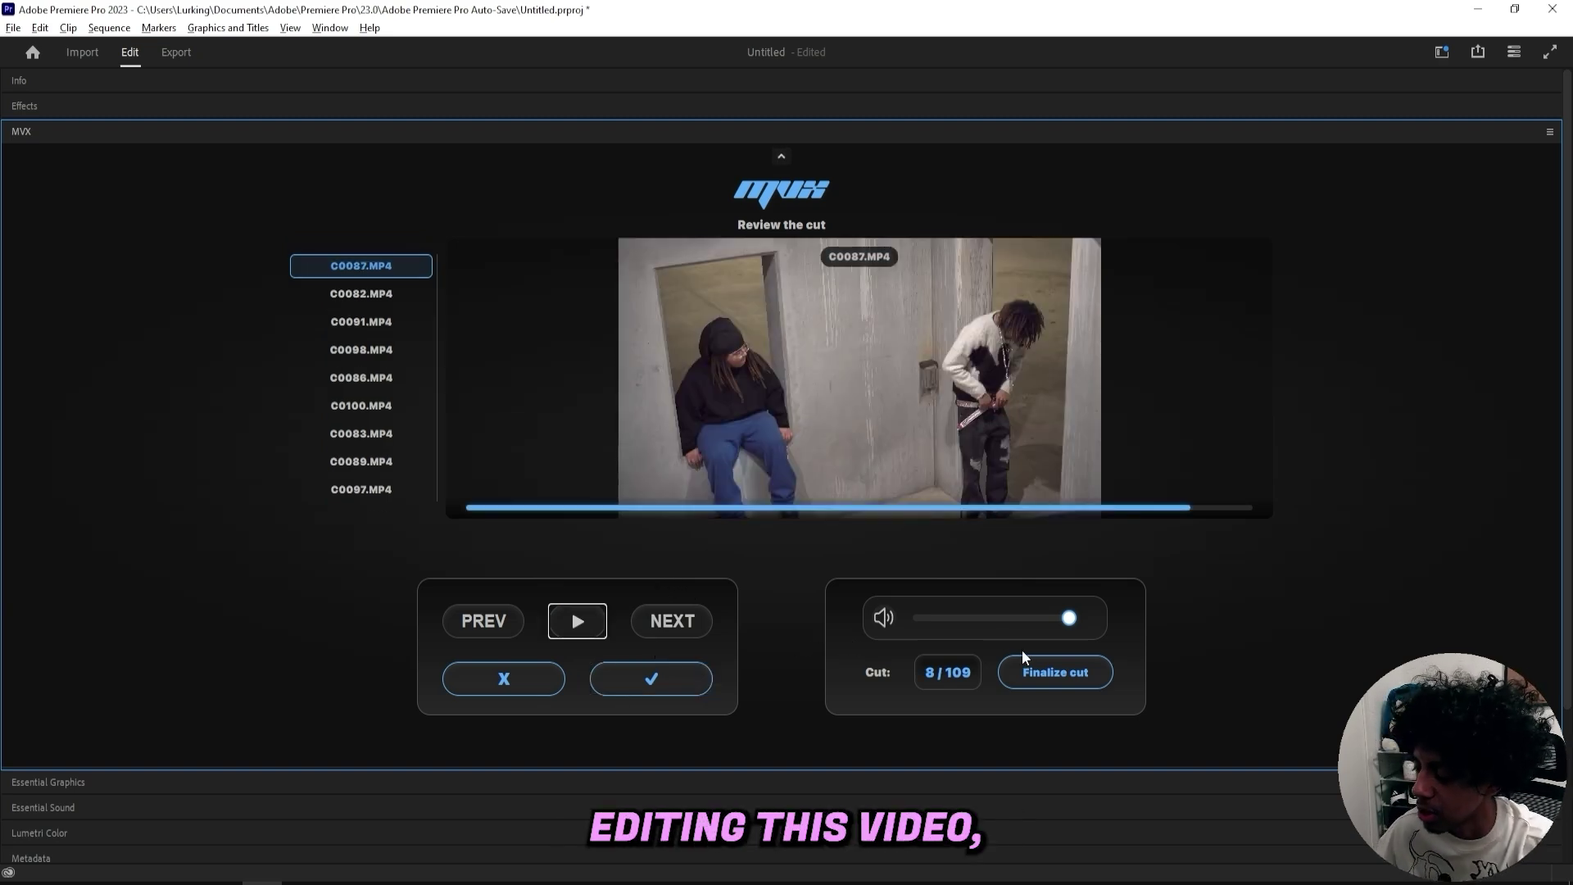
pyautogui.click(1047, 674)
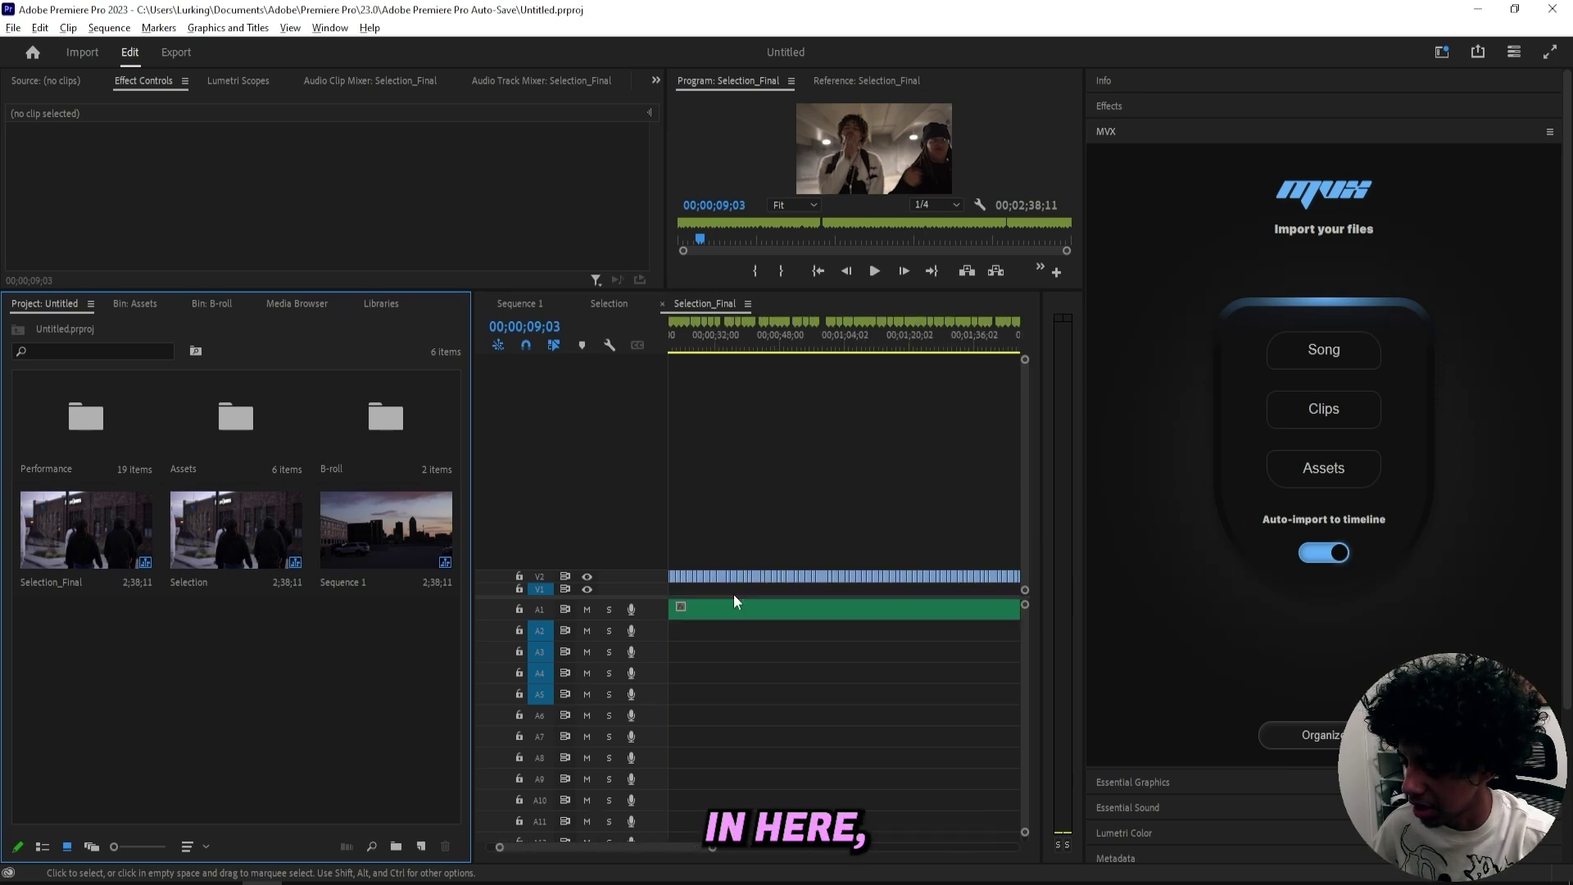
# Enlarge the program view and play the rough cut from about 0:27 to 1:12.
pyautogui.moveTo(667, 409); pyautogui.dragTo(357, 406)
pyautogui.click(693, 624)
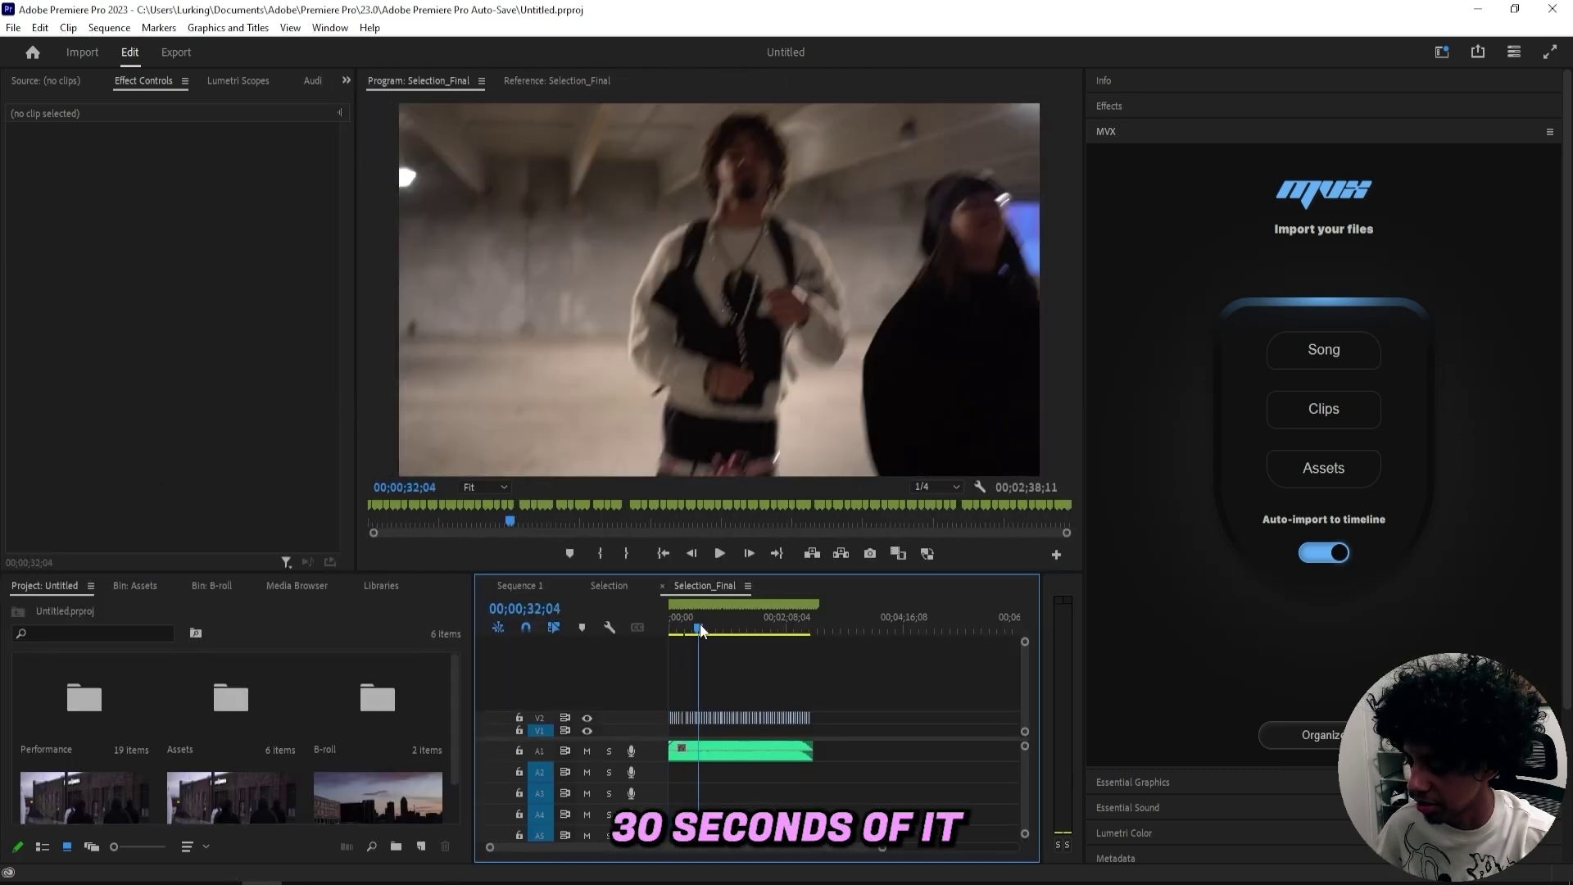
pyautogui.press('space')
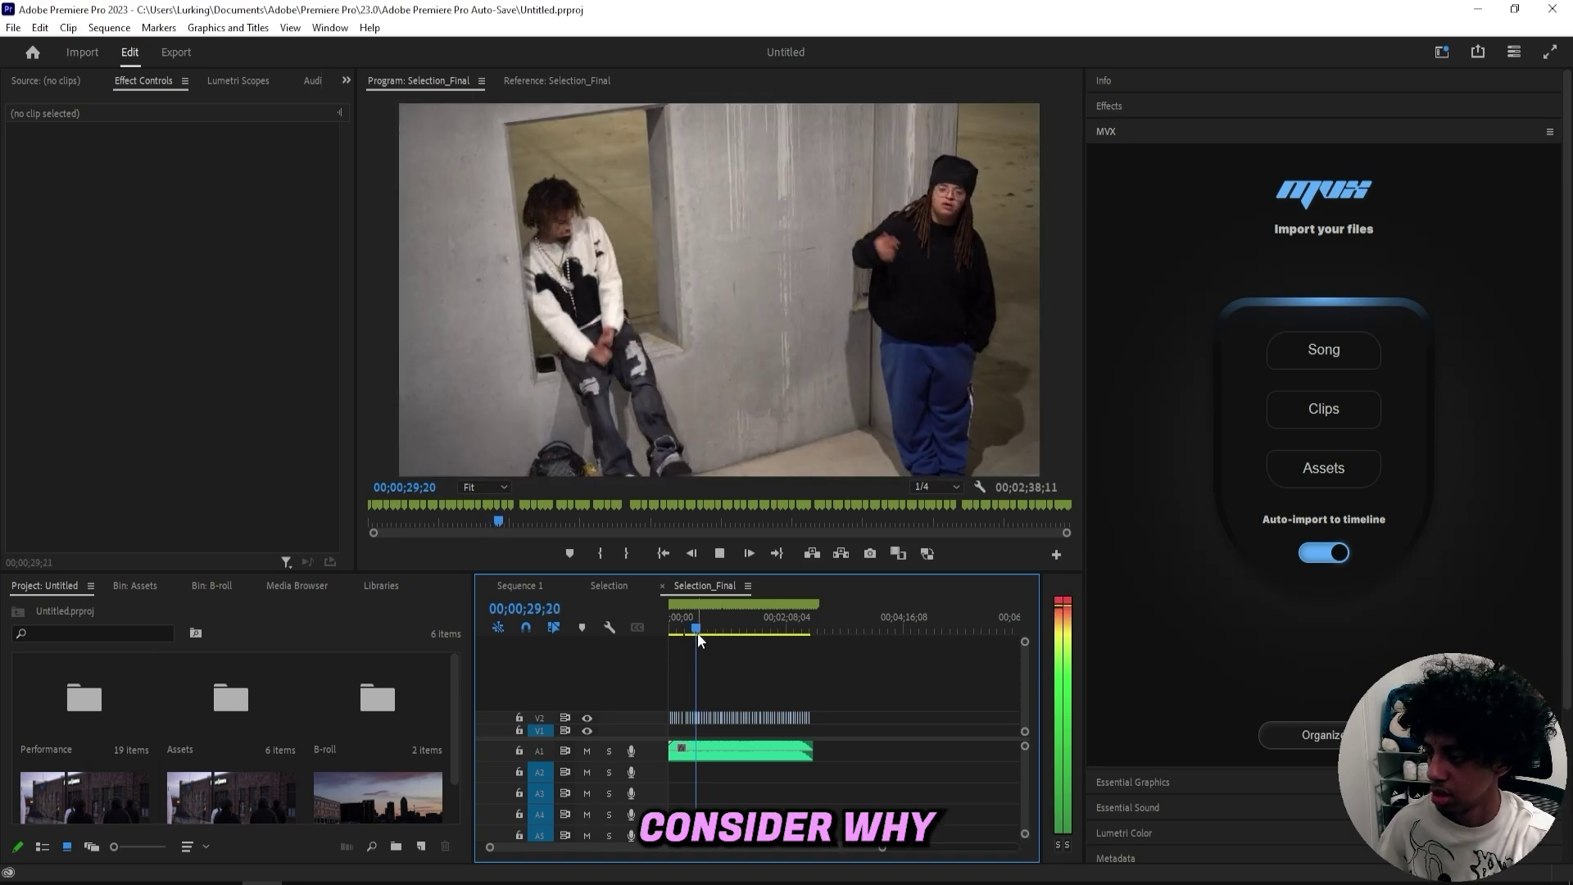
pyautogui.click(1204, 805)
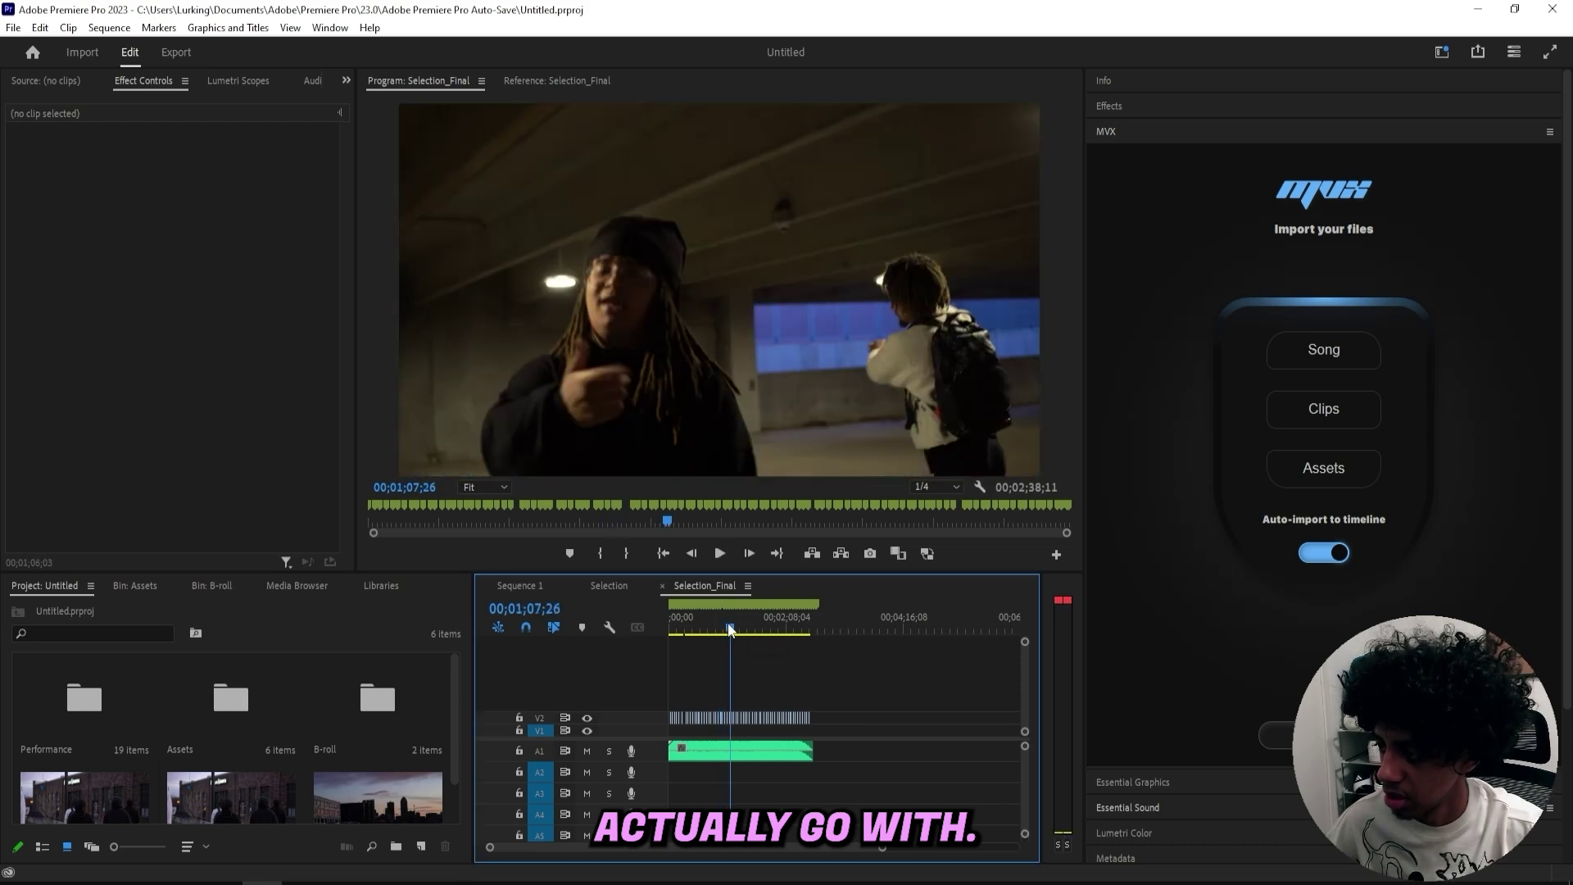
pyautogui.click(734, 628)
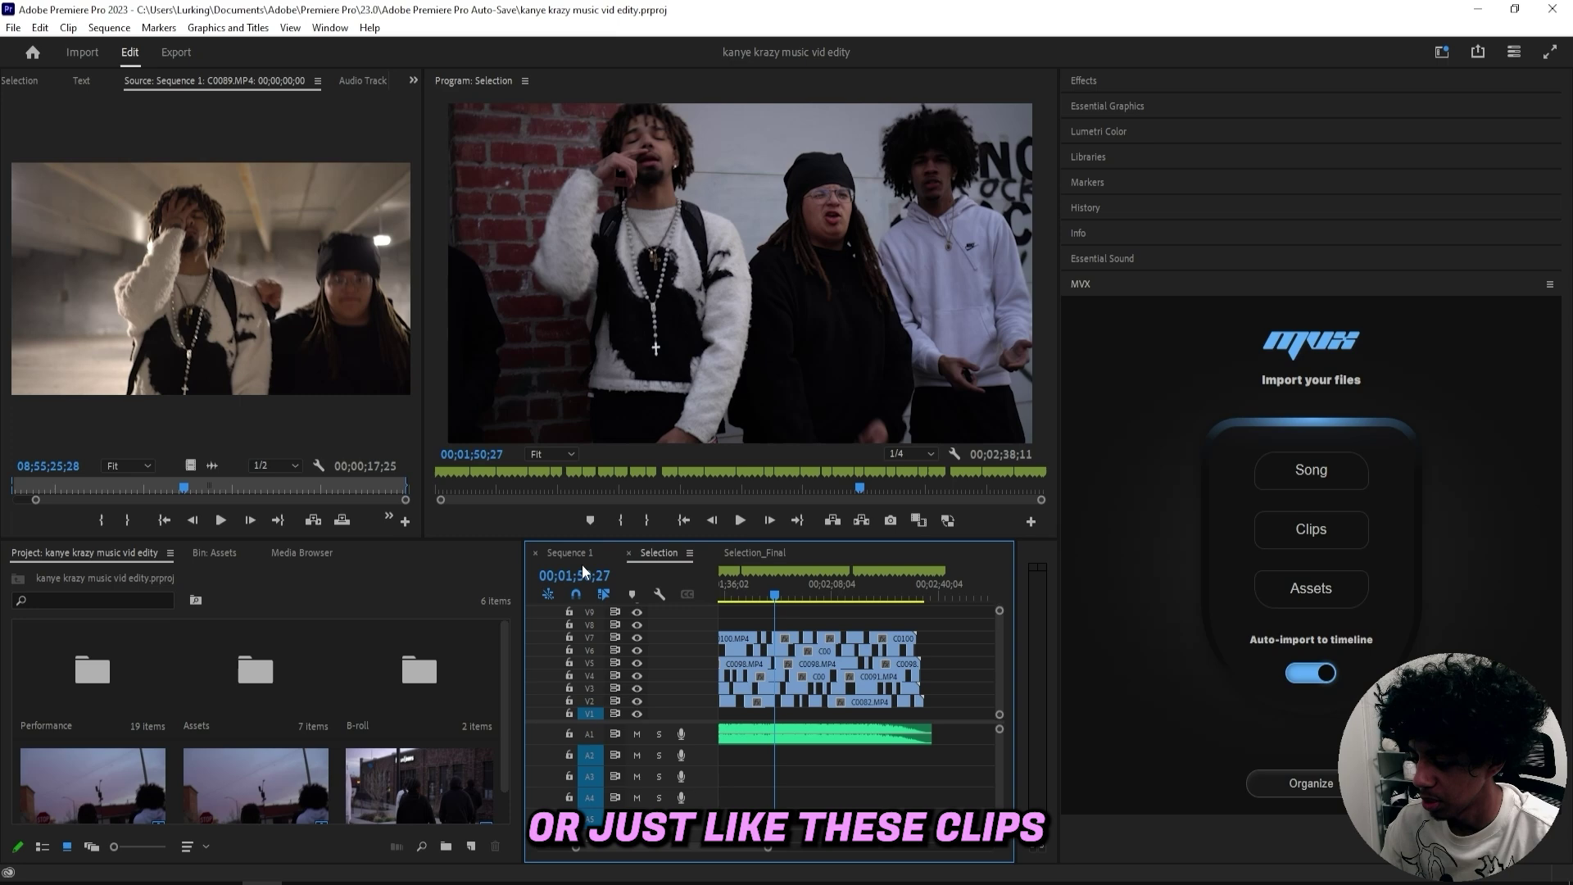
# Switch the timeline to Sequence 1 and zoom out to show all its clips.
pyautogui.click(568, 553)
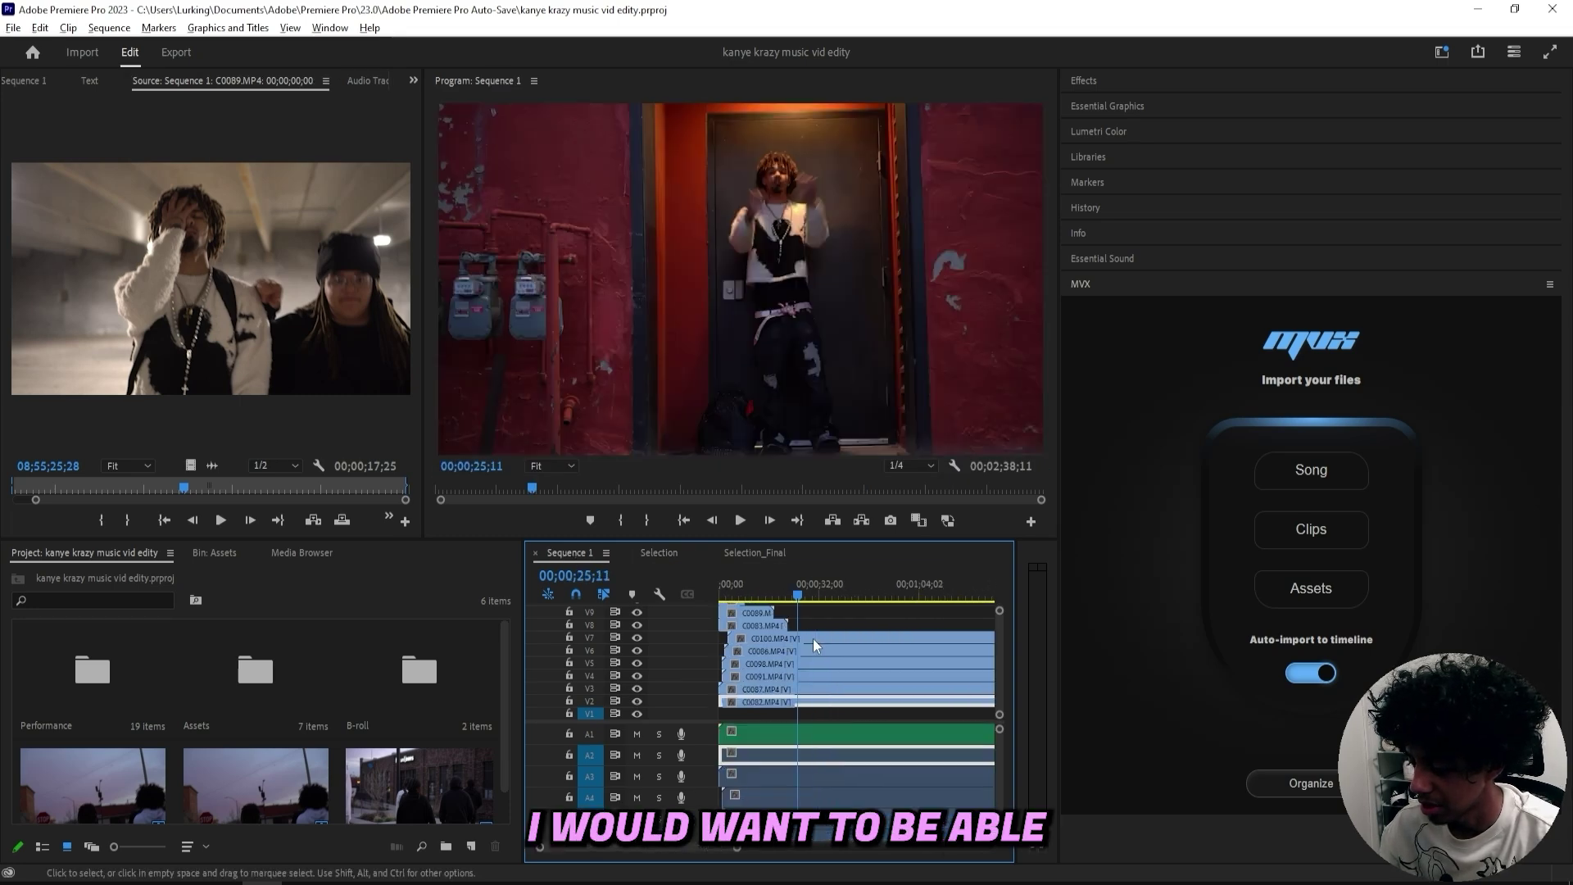
pyautogui.press('-')
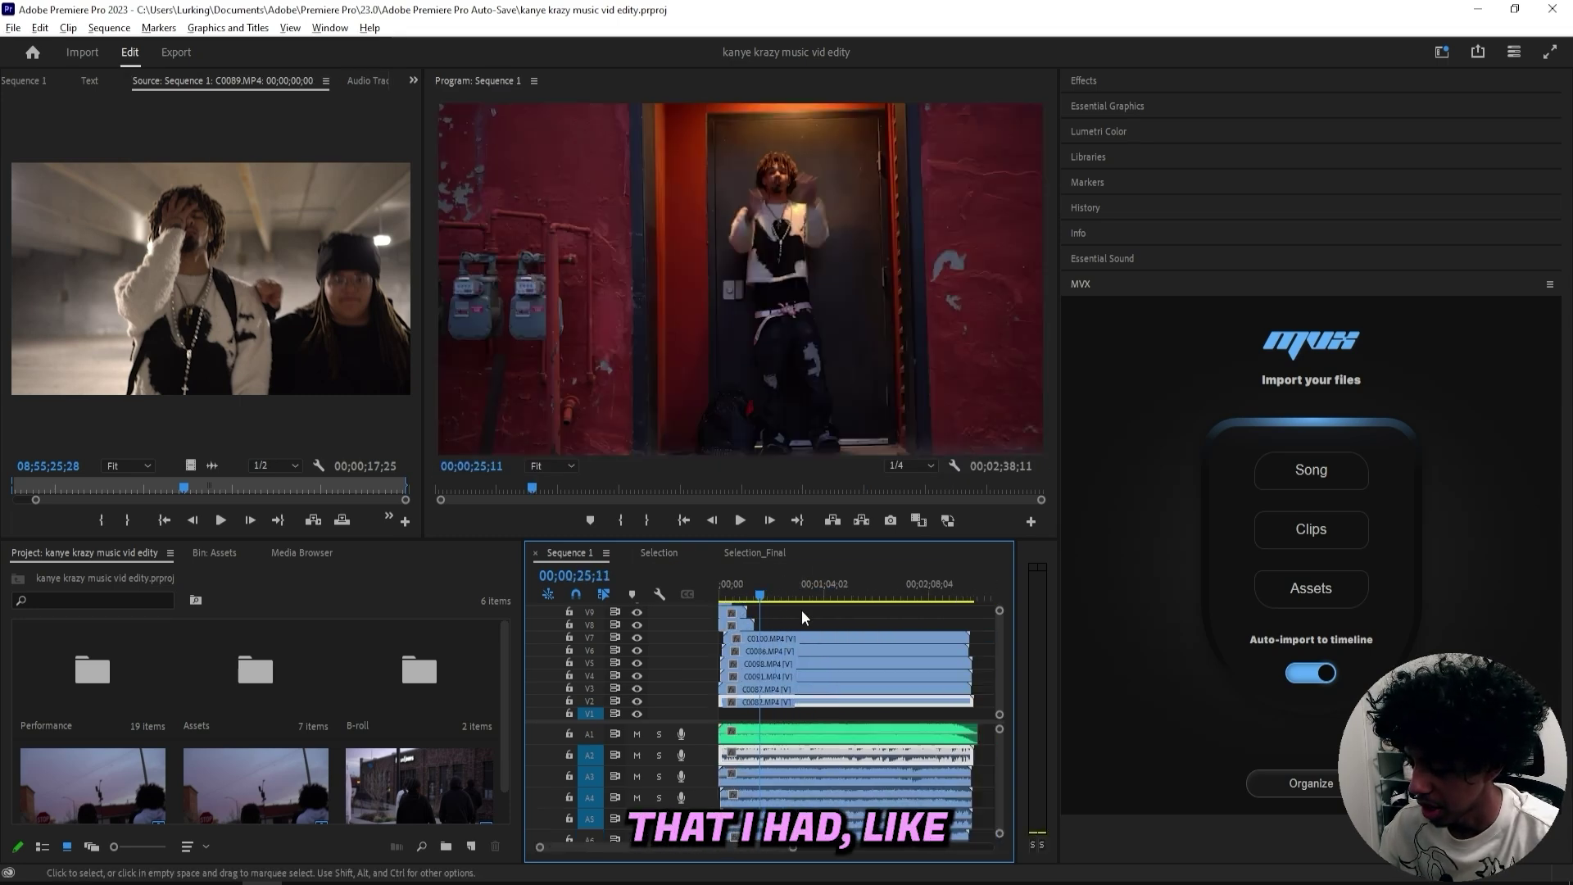